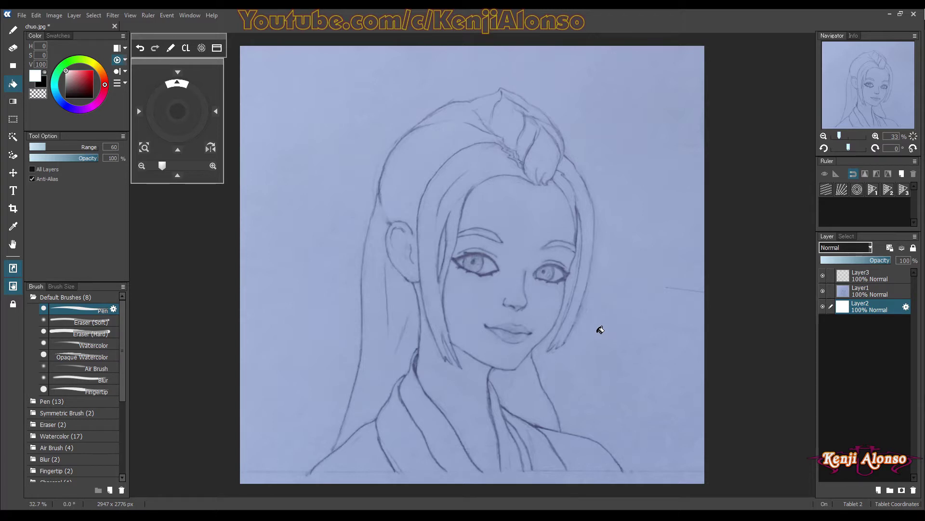
# Lower the opacity of Layer1, the pencil sketch, to 89% and make Layer3 the active layer.
pyautogui.click(863, 295)
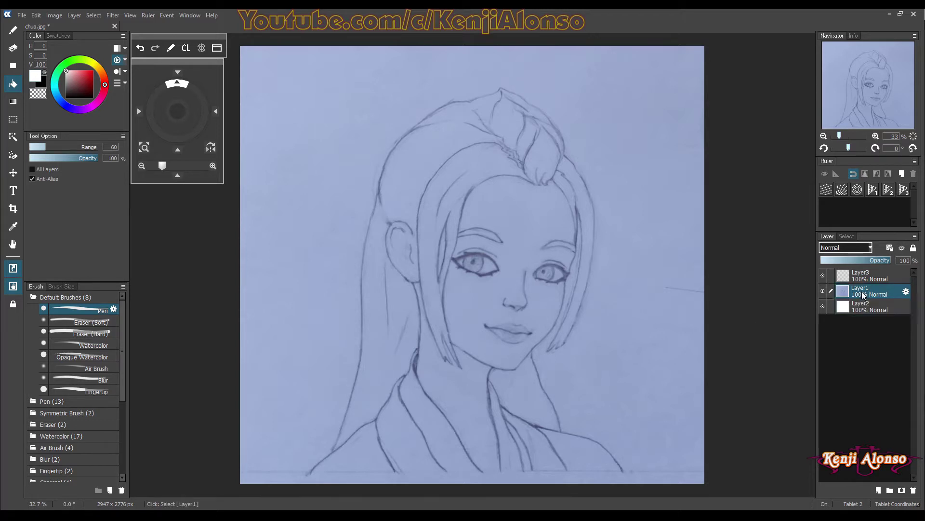
pyautogui.click(885, 261)
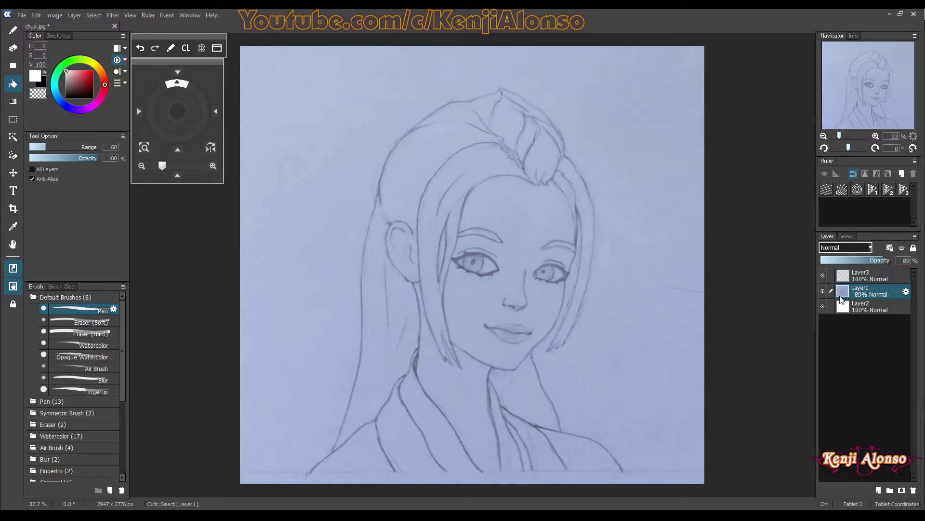
pyautogui.click(852, 276)
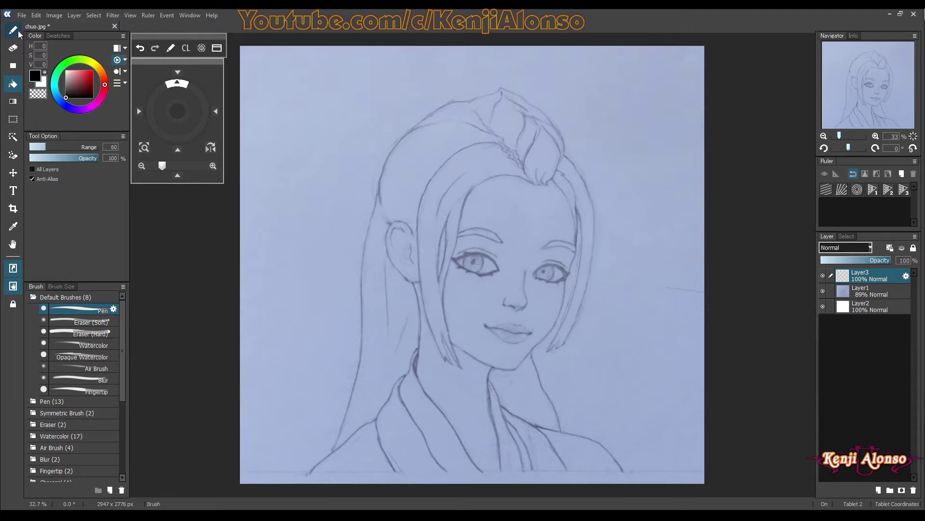
# Switch to the Pen brush with a size of 14 px and a stabilizing level of 20.
pyautogui.press('b')
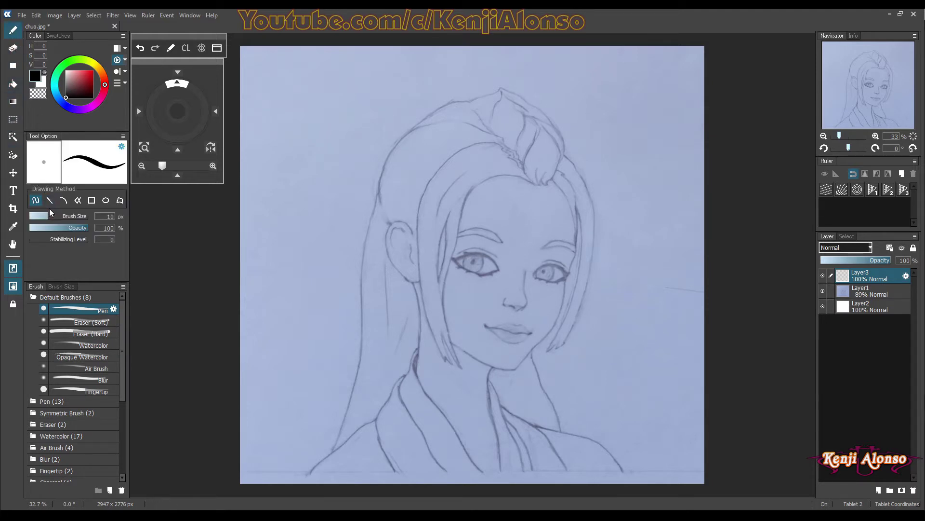
pyautogui.moveTo(51, 215); pyautogui.dragTo(51, 215)
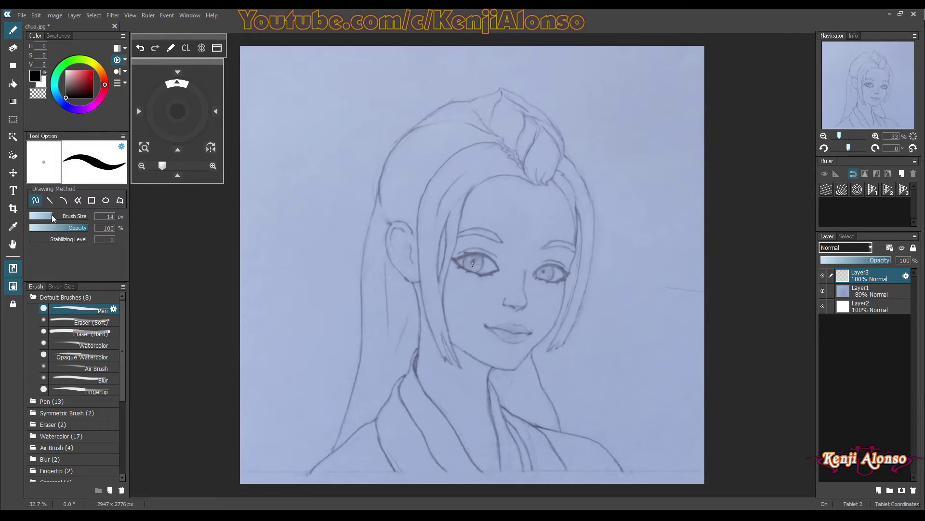
pyautogui.click(56, 241)
pyautogui.moveTo(64, 239); pyautogui.dragTo(65, 239)
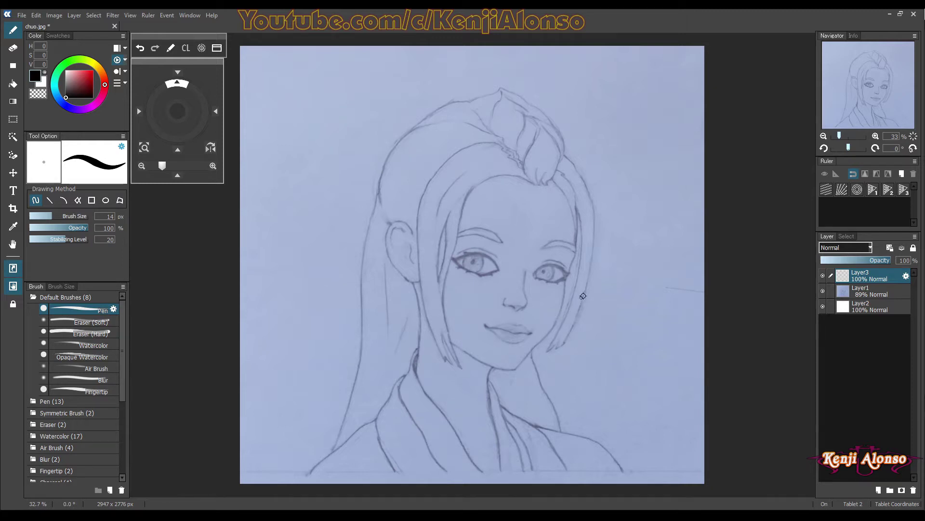
# Rename Layer3 as "ojos".
pyautogui.doubleClick(862, 278)
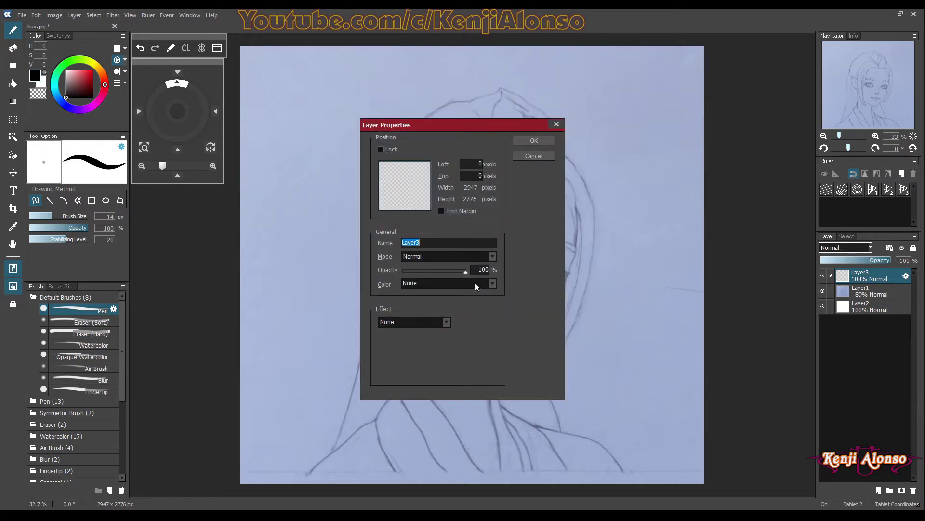
pyautogui.write('ojos')
pyautogui.click(544, 141)
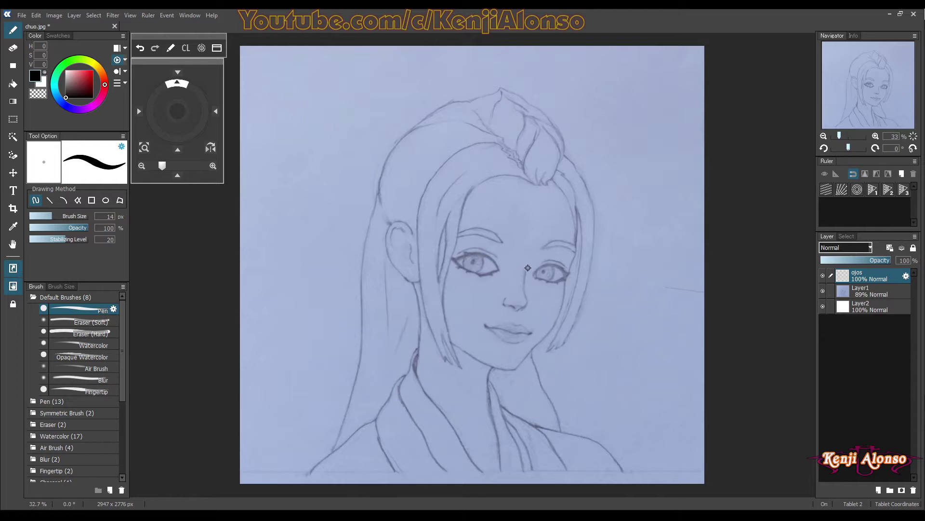
# Ink the upper lid line of the sketched eye farther from the ear, ending in a lash flick at its outer corner.
pyautogui.scroll(1, 576, 317)
pyautogui.scroll(1, 576, 317)
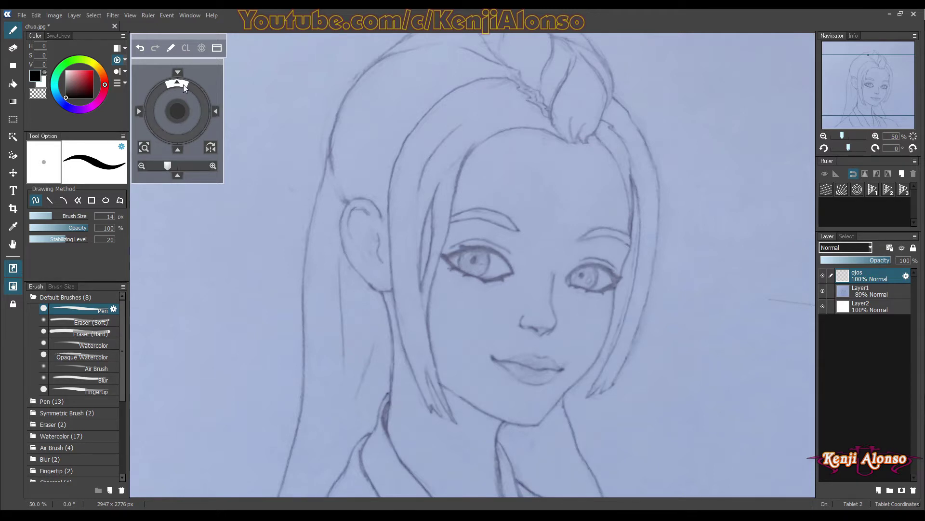
pyautogui.moveTo(181, 83); pyautogui.dragTo(163, 89)
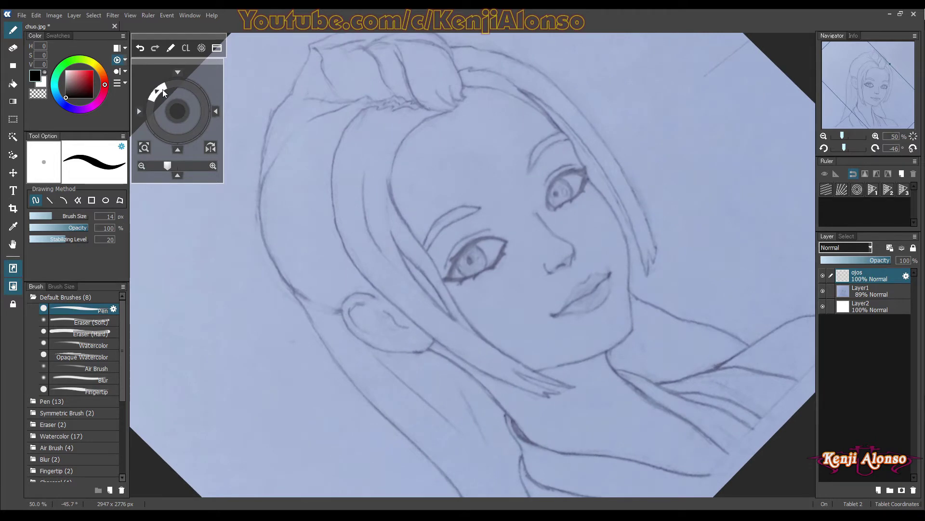
pyautogui.scroll(1, 590, 222)
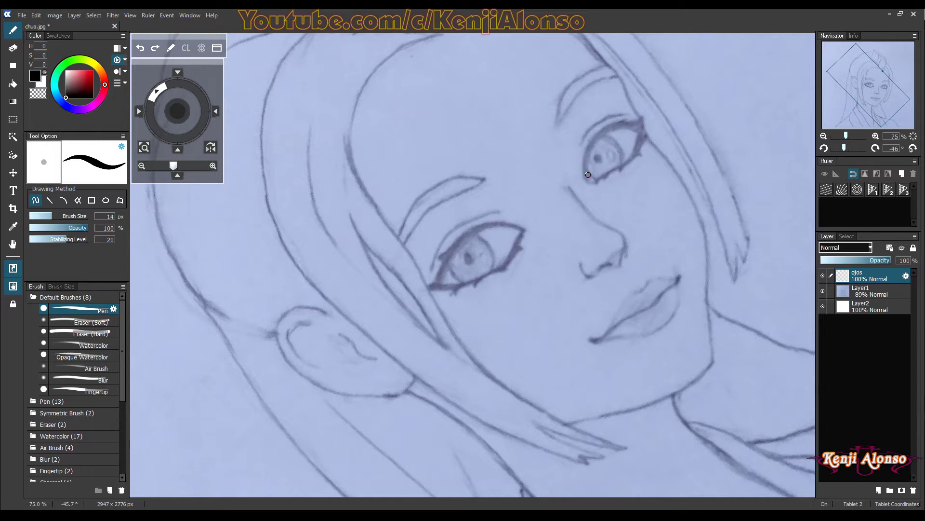
pyautogui.moveTo(587, 181)
pyautogui.mouseDown()
pyautogui.moveTo(606, 133)
pyautogui.moveTo(639, 130)
pyautogui.mouseUp()
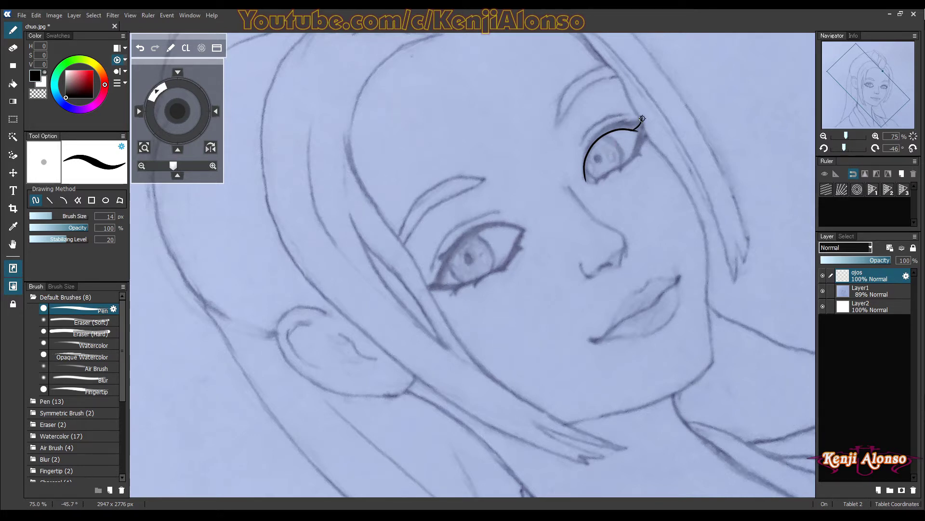
pyautogui.moveTo(623, 123); pyautogui.dragTo(643, 118)
pyautogui.hotkey('ctrl', 'z')
pyautogui.moveTo(626, 127); pyautogui.dragTo(642, 118)
# Thicken the inked upper lid line and add pointed lashes at its outer corner.
pyautogui.moveTo(584, 174)
pyautogui.mouseDown()
pyautogui.moveTo(591, 143)
pyautogui.moveTo(607, 129)
pyautogui.mouseUp()
pyautogui.moveTo(601, 132)
pyautogui.mouseDown()
pyautogui.moveTo(637, 117)
pyautogui.moveTo(640, 125)
pyautogui.mouseUp()
pyautogui.moveTo(641, 122)
pyautogui.mouseDown()
pyautogui.moveTo(602, 128)
pyautogui.moveTo(625, 125)
pyautogui.moveTo(602, 132)
pyautogui.moveTo(584, 159)
pyautogui.moveTo(598, 135)
pyautogui.moveTo(632, 118)
pyautogui.moveTo(606, 127)
pyautogui.mouseUp()
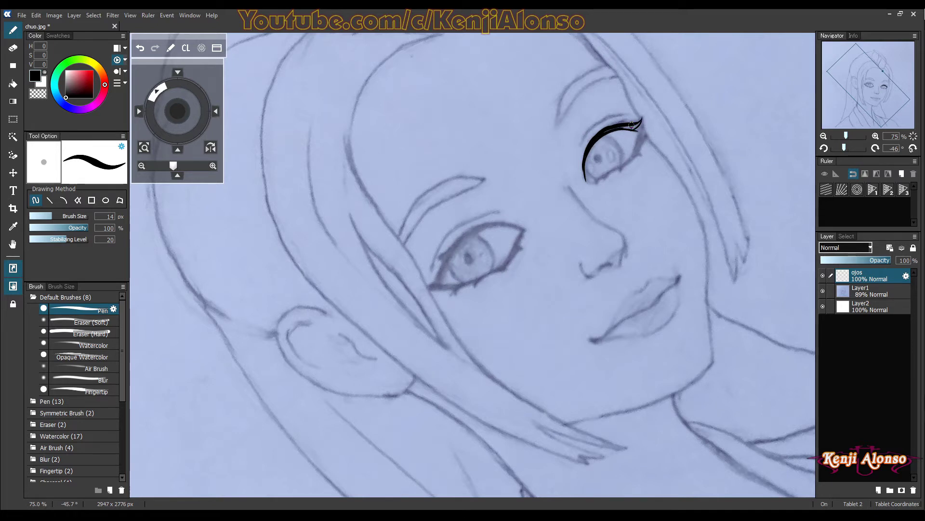
pyautogui.moveTo(626, 126); pyautogui.dragTo(608, 129)
pyautogui.moveTo(629, 124)
pyautogui.mouseDown()
pyautogui.moveTo(639, 117)
pyautogui.moveTo(611, 126)
pyautogui.moveTo(645, 116)
pyautogui.mouseUp()
pyautogui.hotkey('ctrl', '+')
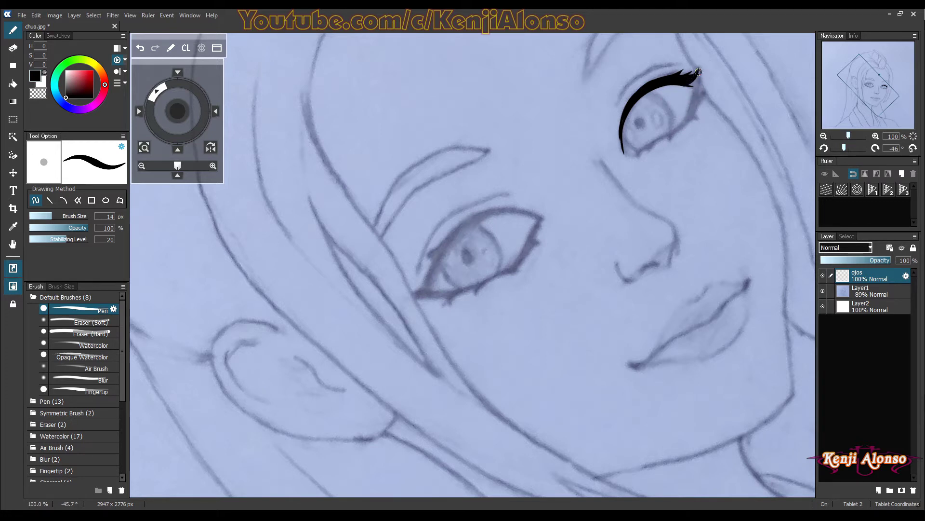
pyautogui.moveTo(695, 77); pyautogui.dragTo(699, 67)
pyautogui.hotkey('ctrl', '-')
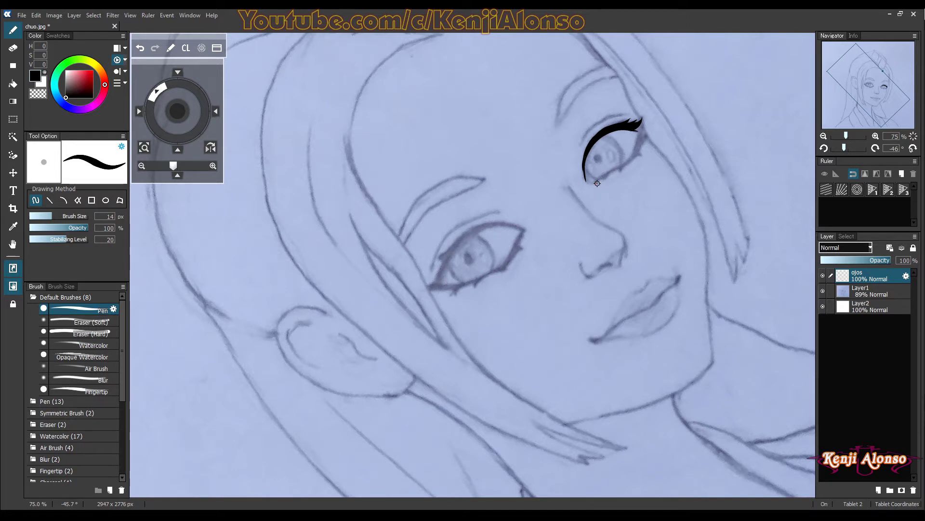
# Ink the lower lid line from inner to outer corner, joining it to the upper lid, and touch up the inner corner.
pyautogui.moveTo(596, 180)
pyautogui.mouseDown()
pyautogui.moveTo(632, 159)
pyautogui.moveTo(640, 126)
pyautogui.mouseUp()
pyautogui.moveTo(642, 137)
pyautogui.mouseDown()
pyautogui.moveTo(607, 176)
pyautogui.moveTo(635, 153)
pyautogui.moveTo(639, 114)
pyautogui.mouseUp()
pyautogui.scroll(2, 653, 126)
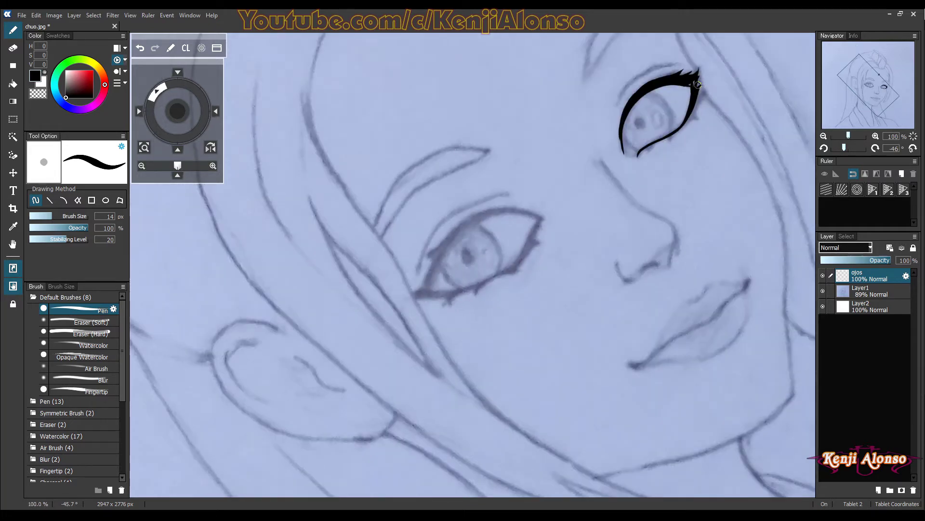
pyautogui.moveTo(696, 85); pyautogui.dragTo(662, 101)
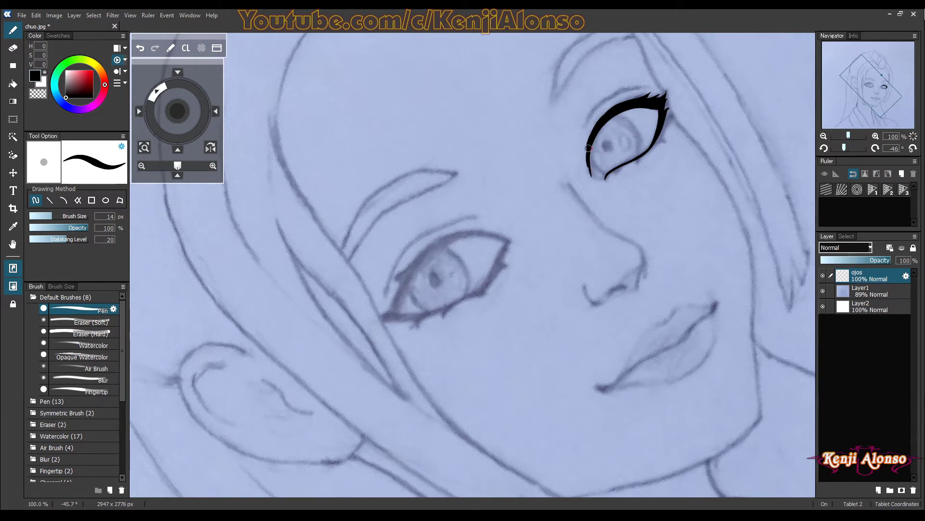
pyautogui.hotkey('ctrl', 'z')
pyautogui.moveTo(590, 170); pyautogui.dragTo(586, 150)
pyautogui.hotkey('ctrl', 'z')
pyautogui.moveTo(588, 165); pyautogui.dragTo(591, 174)
# Add small lashes along the outer part of the lower lid and draw the eyelid crease above the eye.
pyautogui.moveTo(667, 128); pyautogui.dragTo(660, 141)
pyautogui.hotkey('ctrl', 'z')
pyautogui.moveTo(642, 154); pyautogui.dragTo(661, 134)
pyautogui.moveTo(665, 116); pyautogui.dragTo(668, 103)
pyautogui.hotkey('ctrl', '-')
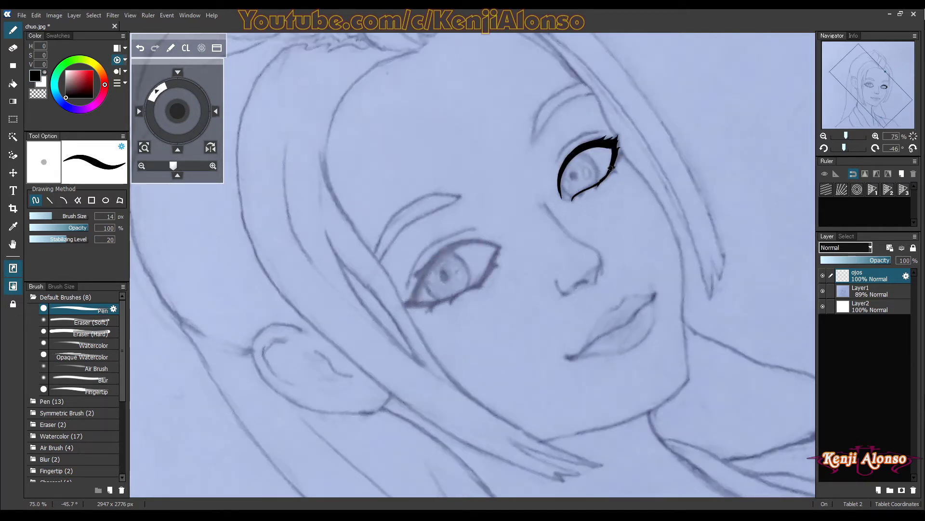
pyautogui.hotkey('ctrl', 'z')
pyautogui.moveTo(613, 169); pyautogui.dragTo(603, 174)
pyautogui.moveTo(558, 160); pyautogui.dragTo(592, 133)
# Select the inked eye with a freehand lasso outline and duplicate the ojos layer.
pyautogui.click(13, 119)
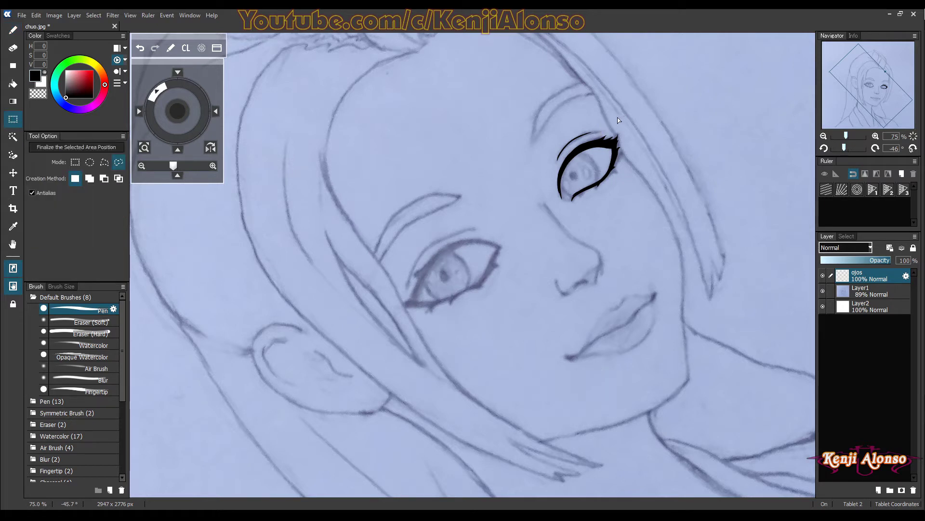
pyautogui.moveTo(600, 122); pyautogui.dragTo(572, 130)
pyautogui.moveTo(546, 166); pyautogui.dragTo(550, 203)
pyautogui.click(75, 16)
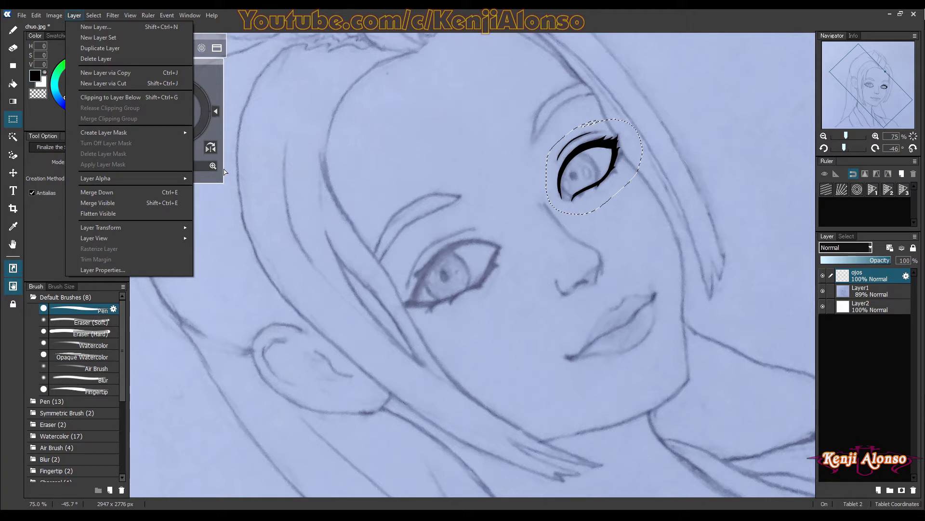
pyautogui.click(118, 48)
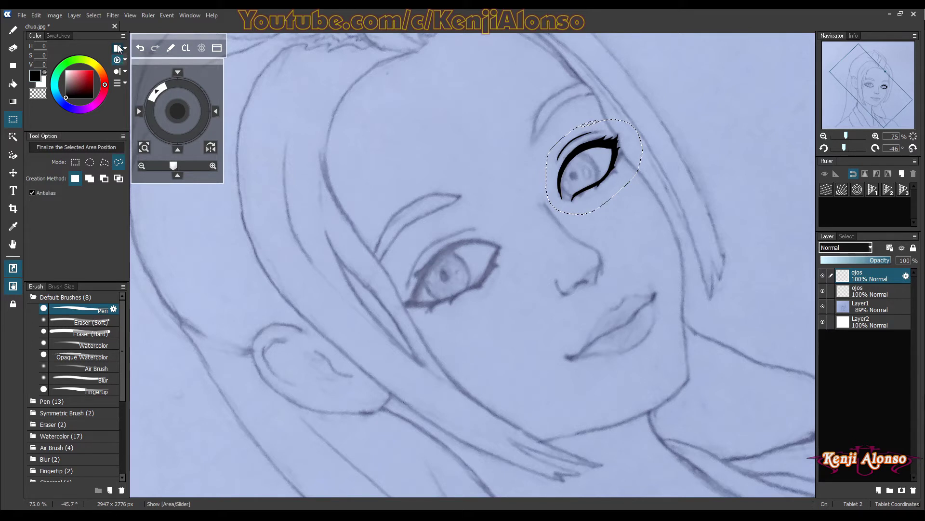
# Flip the selected eye copy horizontally and move it with Free Transform over the other sketched eye.
pyautogui.click(78, 15)
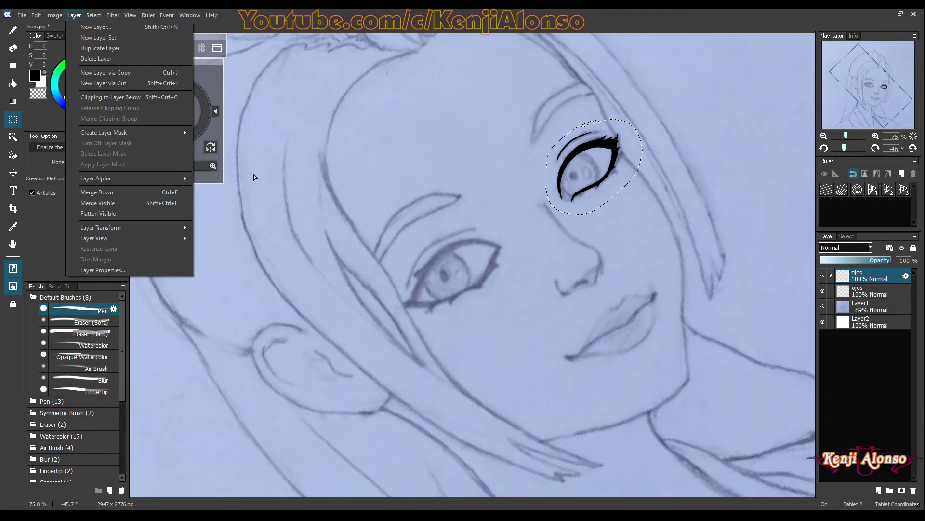
pyautogui.moveTo(176, 227)
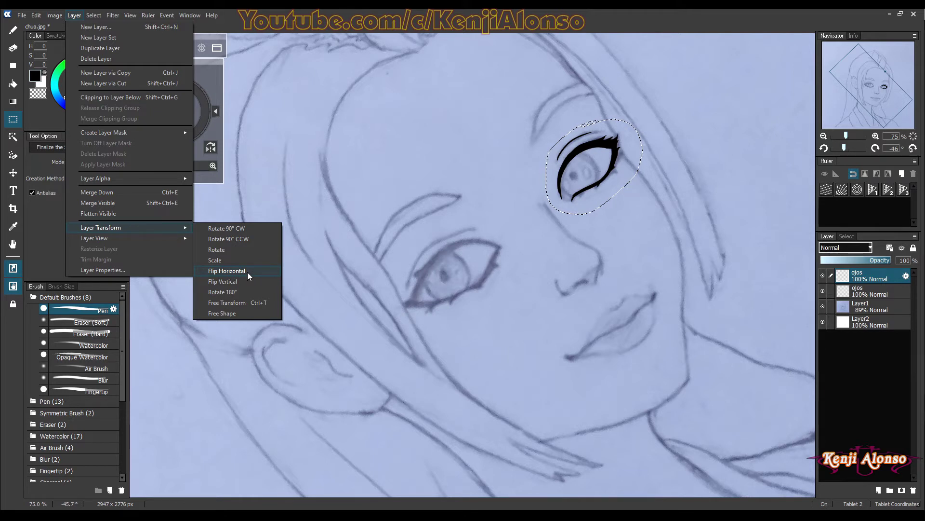
pyautogui.hotkey('ctrl', 't')
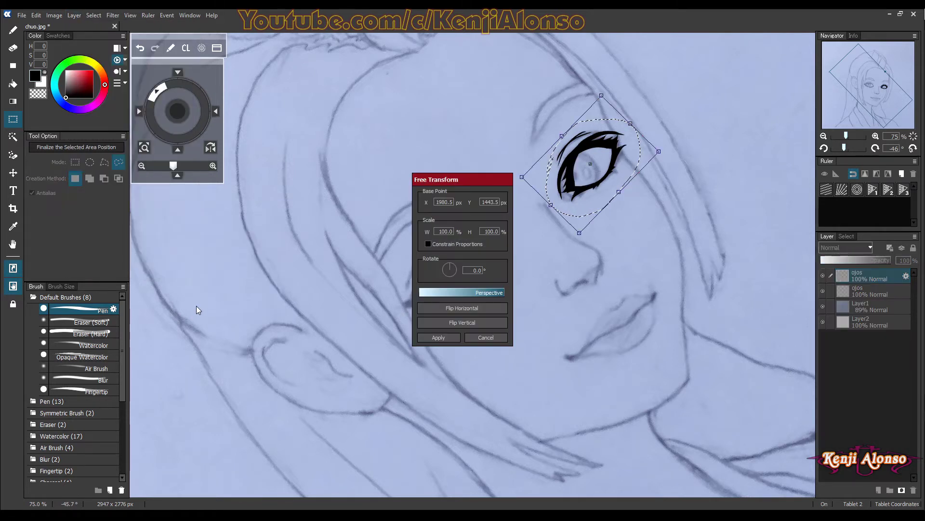
pyautogui.moveTo(472, 180)
pyautogui.mouseDown()
pyautogui.moveTo(359, 205)
pyautogui.moveTo(268, 205)
pyautogui.moveTo(201, 191)
pyautogui.mouseUp()
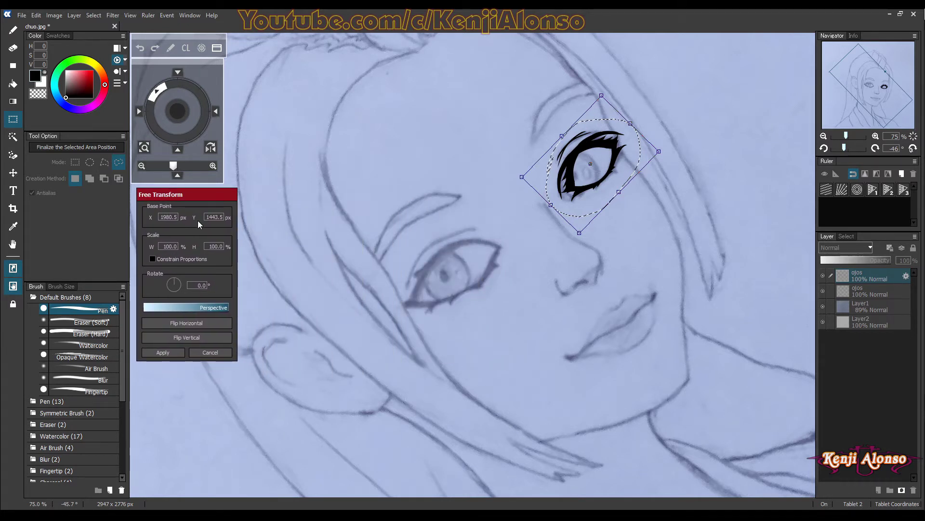
pyautogui.moveTo(596, 166); pyautogui.dragTo(485, 273)
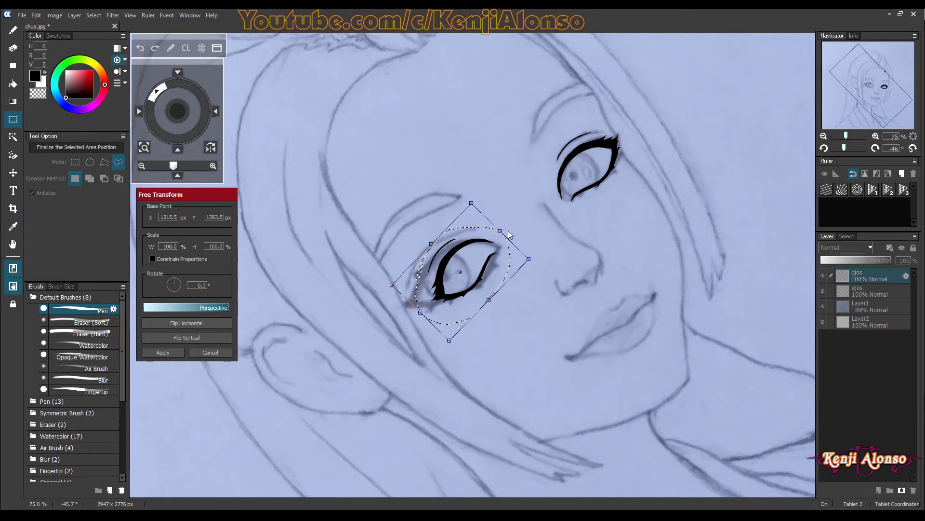
pyautogui.moveTo(457, 258); pyautogui.dragTo(448, 261)
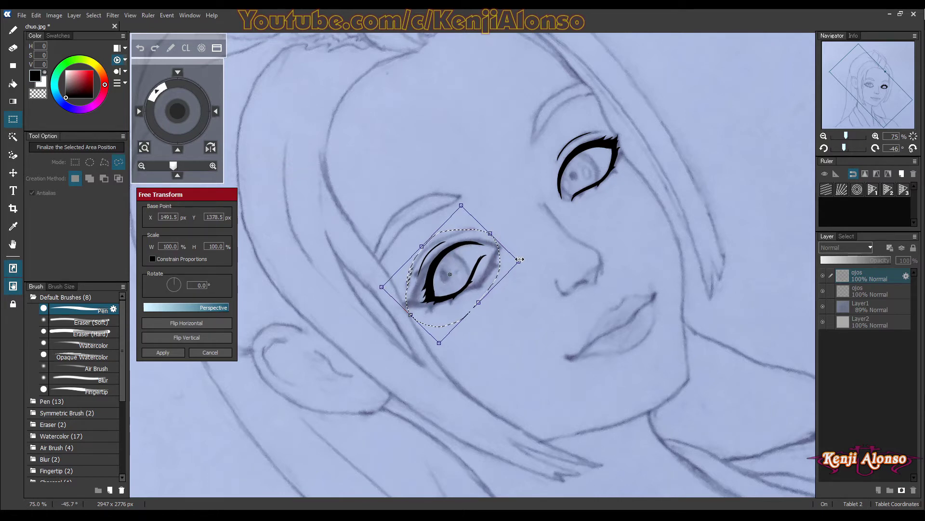
# Rotate the eye copy about 8.9° and reposition it so its inner corner follows the sketch.
pyautogui.moveTo(525, 262); pyautogui.dragTo(525, 260)
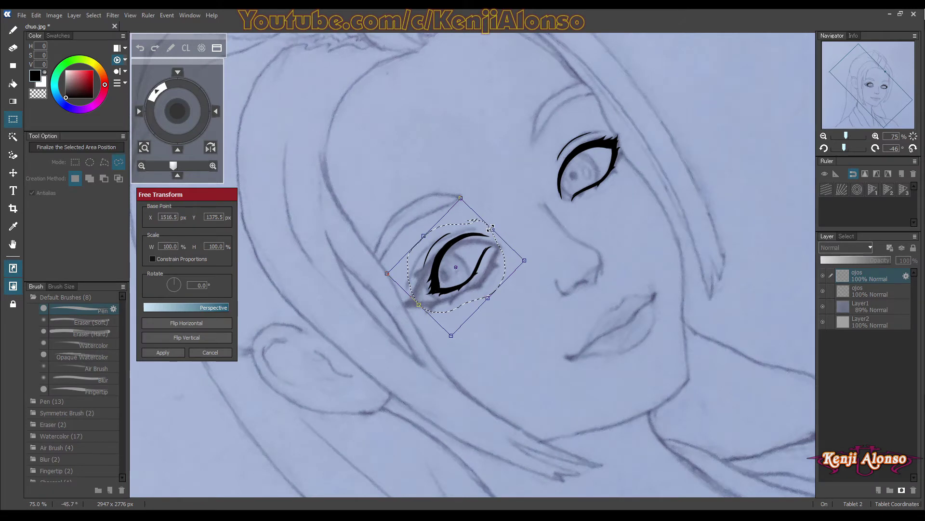
pyautogui.moveTo(498, 227); pyautogui.dragTo(503, 235)
pyautogui.moveTo(480, 272); pyautogui.dragTo(483, 276)
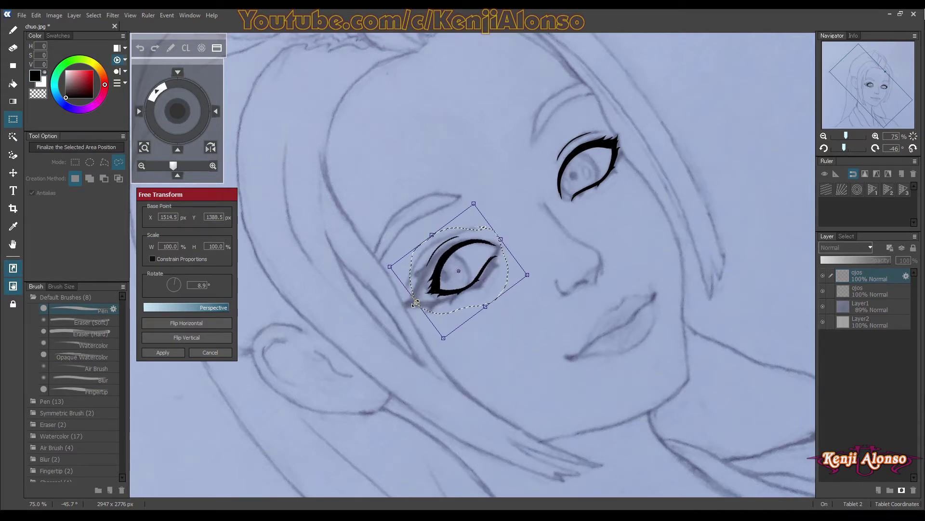
# Enlarge the eye copy to about 129.5% in width and height, adjust its rotation to about 12.1°, and apply the transform.
pyautogui.moveTo(415, 304); pyautogui.dragTo(390, 312)
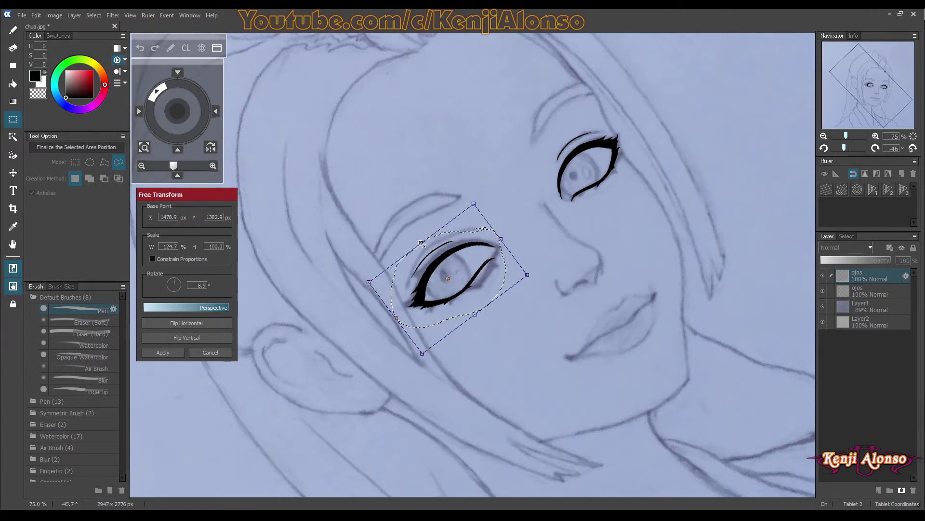
pyautogui.moveTo(422, 243); pyautogui.dragTo(417, 237)
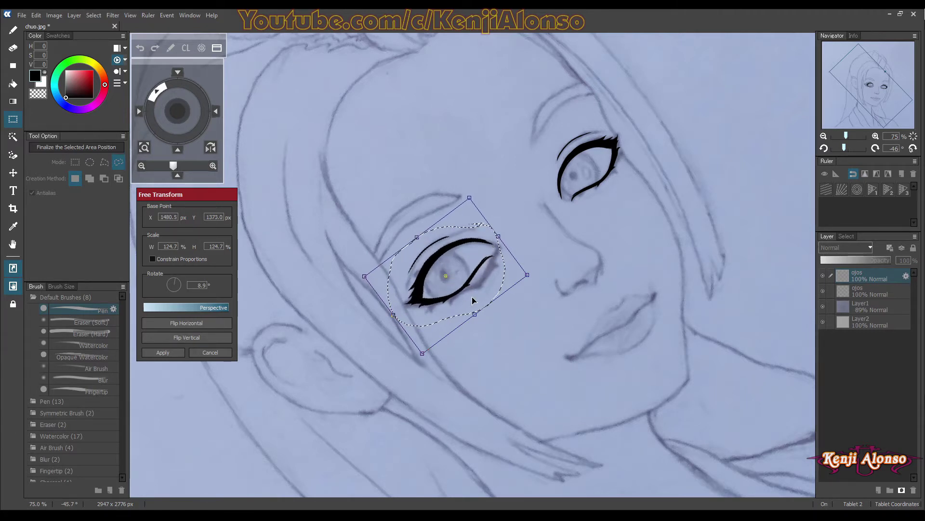
pyautogui.moveTo(475, 314); pyautogui.dragTo(477, 316)
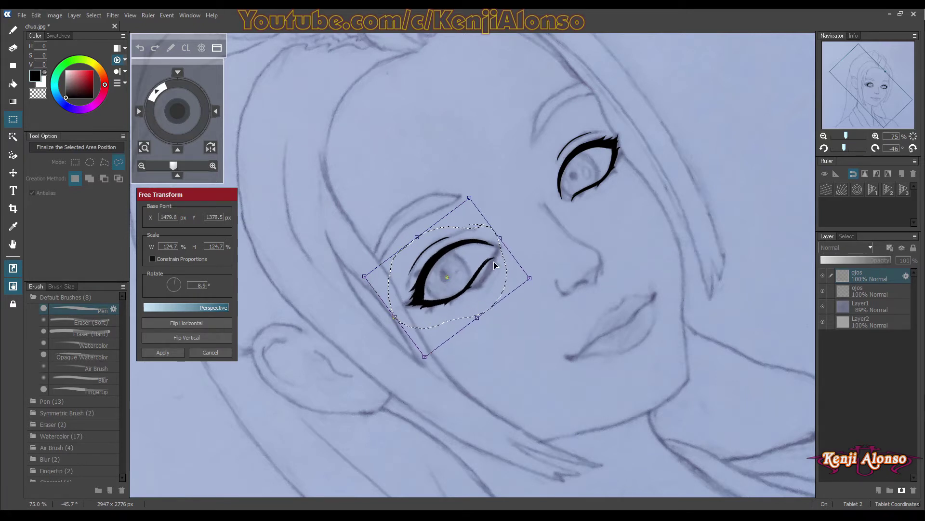
pyautogui.moveTo(505, 233); pyautogui.dragTo(508, 238)
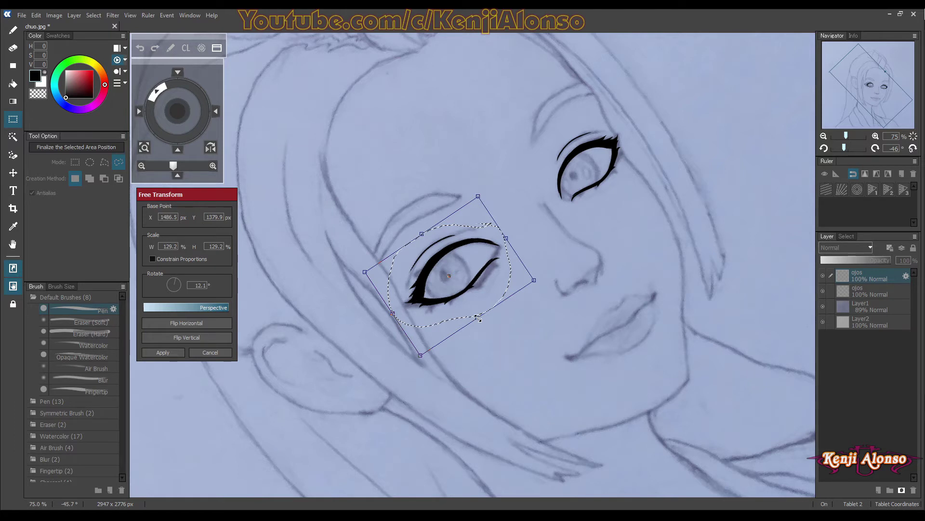
pyautogui.moveTo(478, 318); pyautogui.dragTo(479, 319)
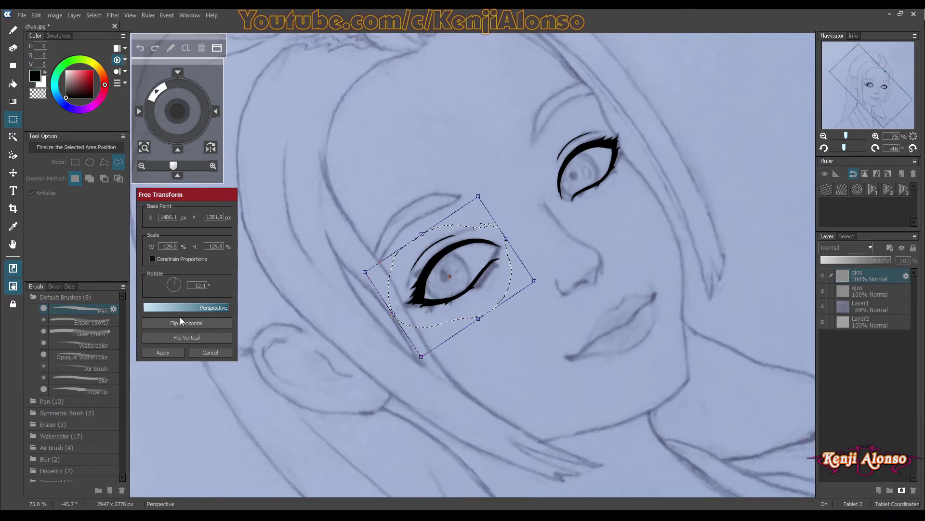
pyautogui.click(159, 352)
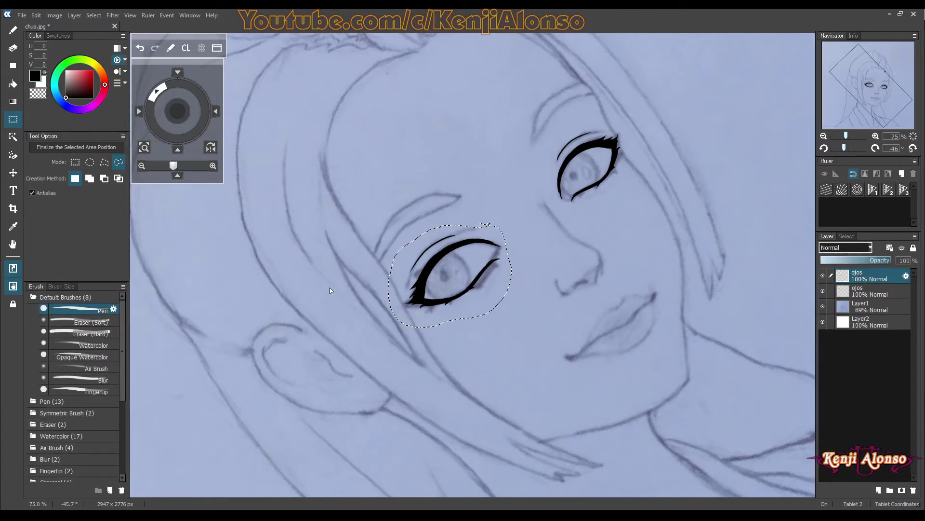
# Deselect the eye copy and merge its layer down into the original ojos layer.
pyautogui.click(320, 269)
pyautogui.click(75, 15)
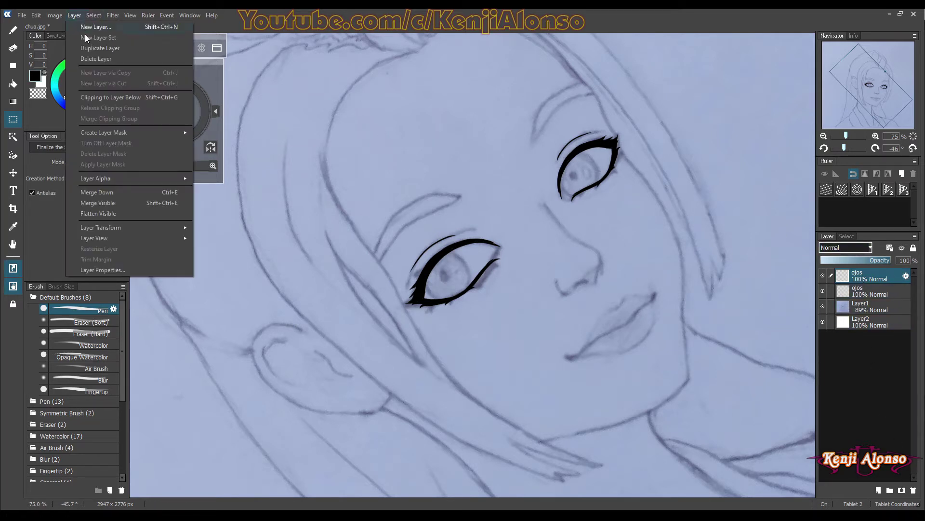
pyautogui.click(101, 192)
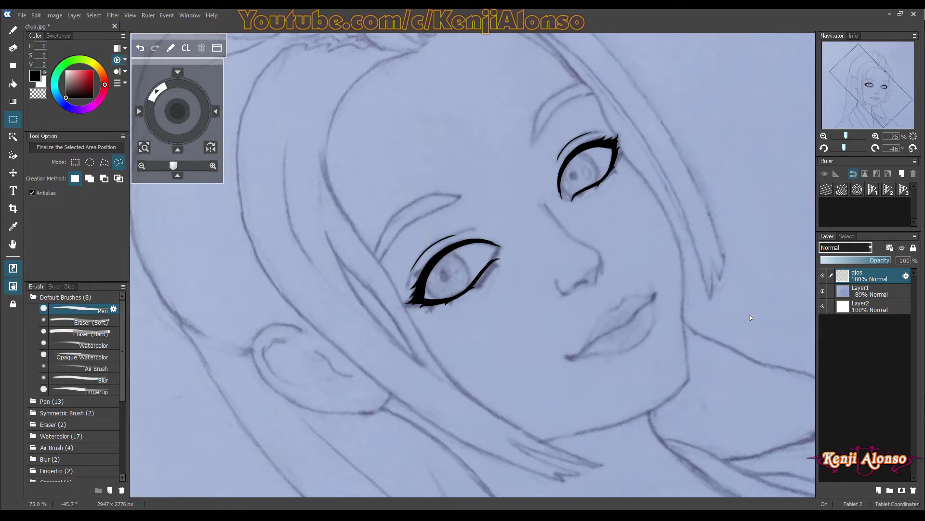
# Ink the iris outline and solid pupil of the smaller eye with the 14 px Pen, following the sketch.
pyautogui.click(913, 150)
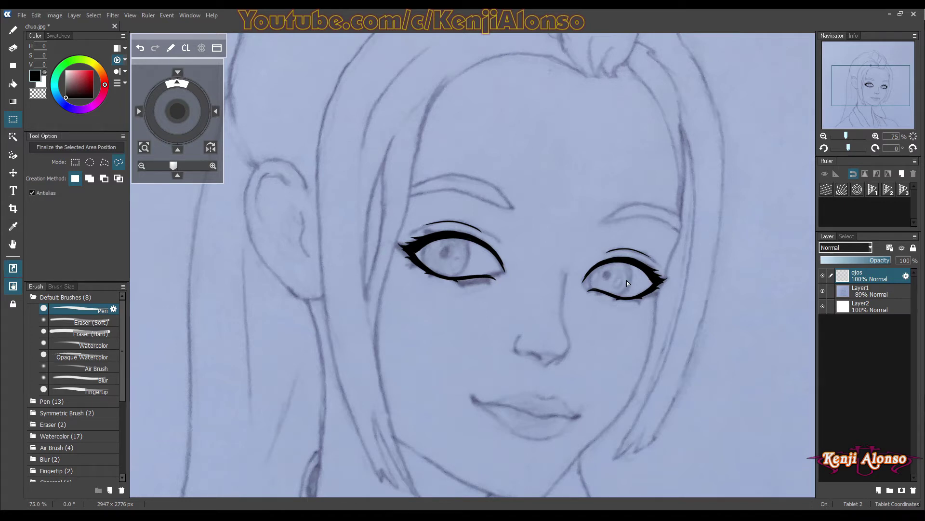
pyautogui.click(14, 31)
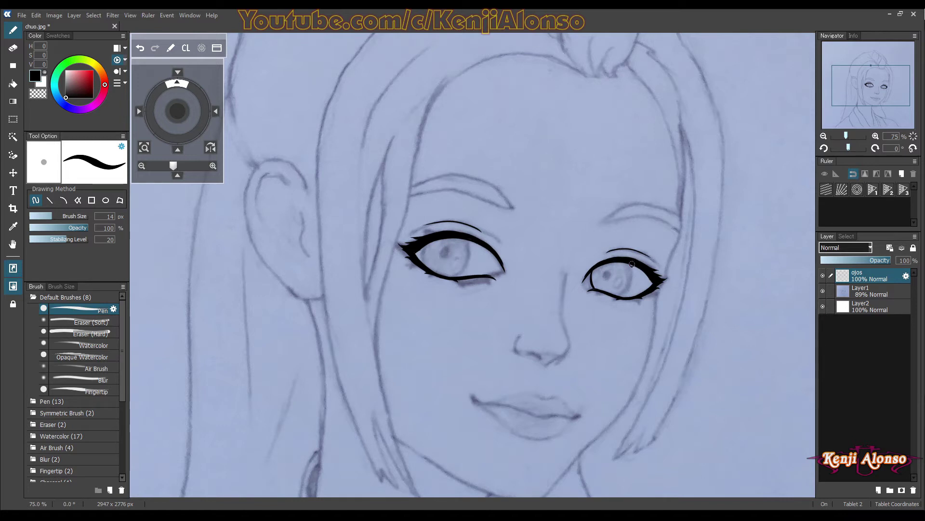
pyautogui.moveTo(632, 264); pyautogui.dragTo(619, 299)
pyautogui.hotkey('ctrl', 'z')
pyautogui.hotkey('ctrl', 'y')
pyautogui.hotkey('ctrl', 'y')
# Ink both side curves of the iris inside the larger eye, redoing strokes until they follow the sketch.
pyautogui.scroll(1, 613, 273)
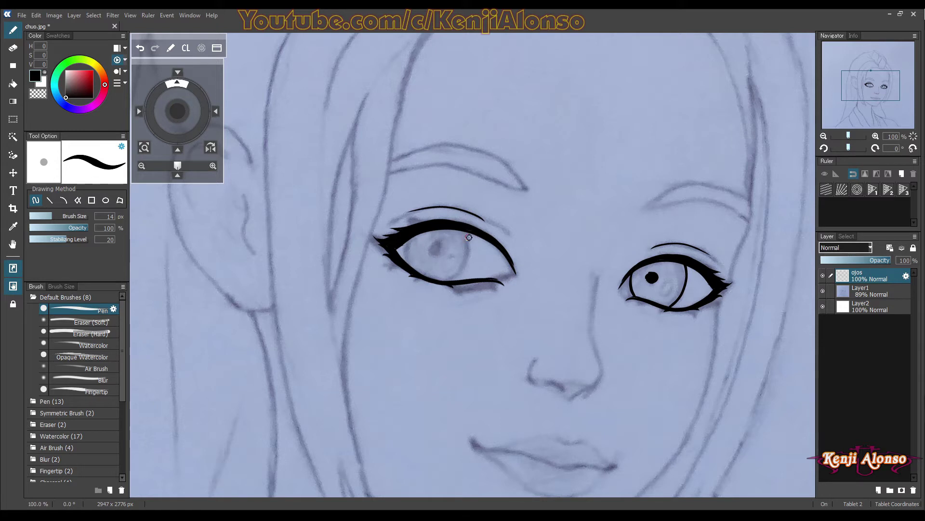
pyautogui.moveTo(467, 231); pyautogui.dragTo(451, 281)
pyautogui.hotkey('ctrl', 'z')
pyautogui.moveTo(468, 233); pyautogui.dragTo(455, 276)
pyautogui.moveTo(415, 234); pyautogui.dragTo(406, 265)
pyautogui.hotkey('ctrl', 'z')
pyautogui.moveTo(405, 268)
pyautogui.mouseDown()
pyautogui.moveTo(408, 242)
pyautogui.moveTo(405, 265)
pyautogui.mouseUp()
pyautogui.hotkey('ctrl', 'z')
# Ink a round solid pupil in the larger eye and touch up the outer end of its upper eyelid crease.
pyautogui.moveTo(436, 241); pyautogui.dragTo(435, 250)
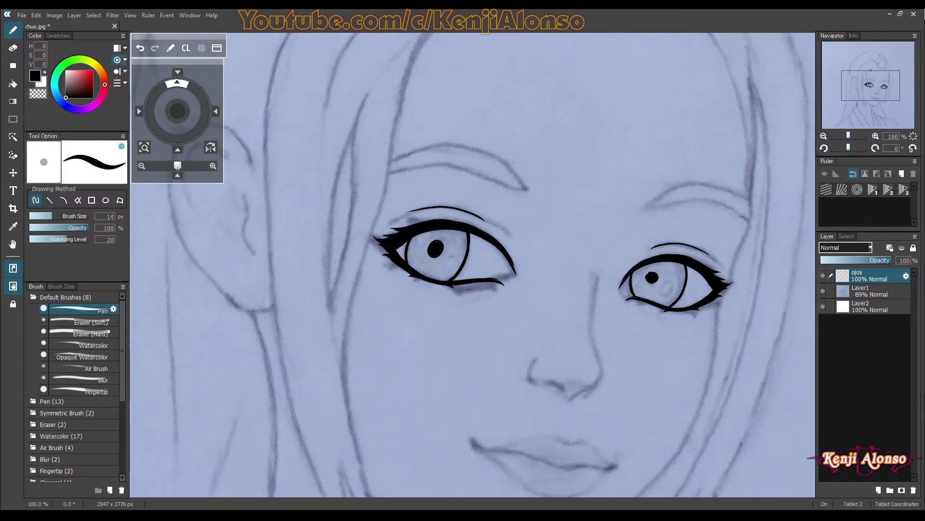
pyautogui.moveTo(436, 248); pyautogui.dragTo(444, 245)
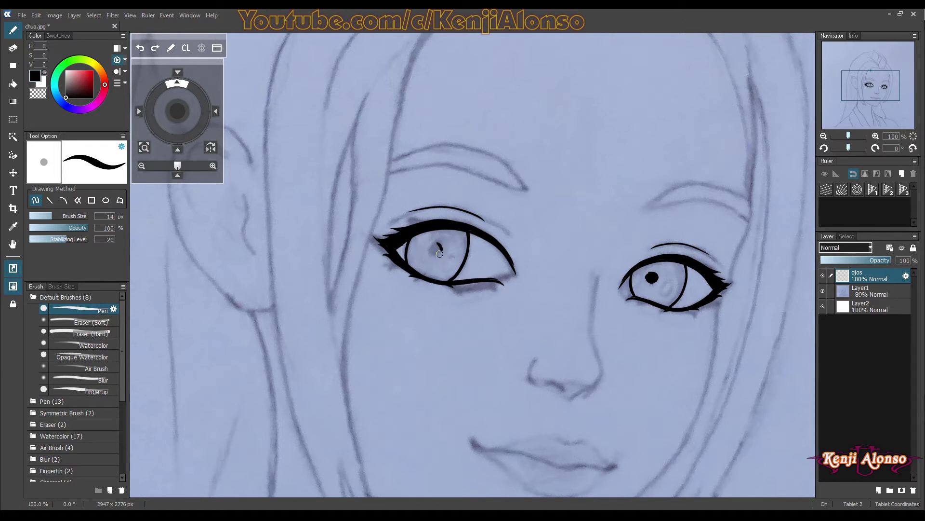
pyautogui.moveTo(440, 253); pyautogui.dragTo(431, 247)
pyautogui.scroll(-2, 559, 299)
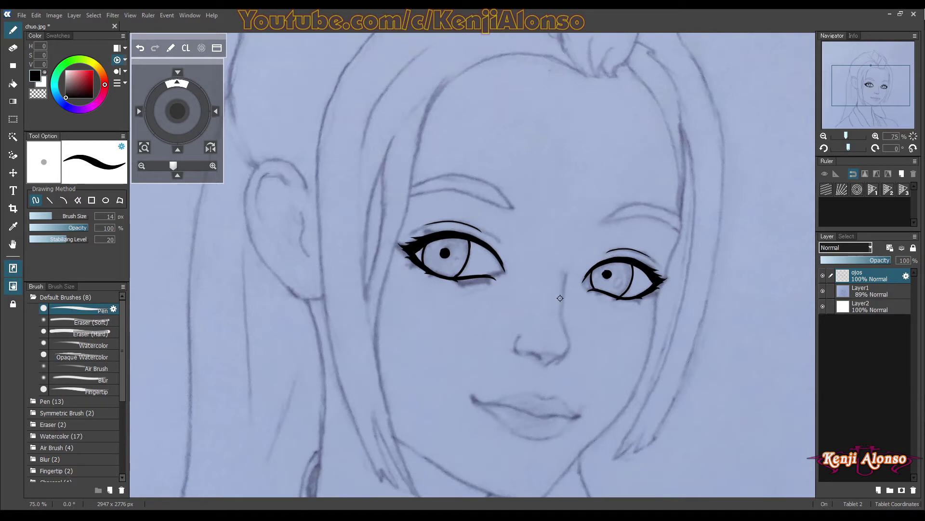
pyautogui.scroll(-1, 560, 298)
pyautogui.scroll(-1, 562, 297)
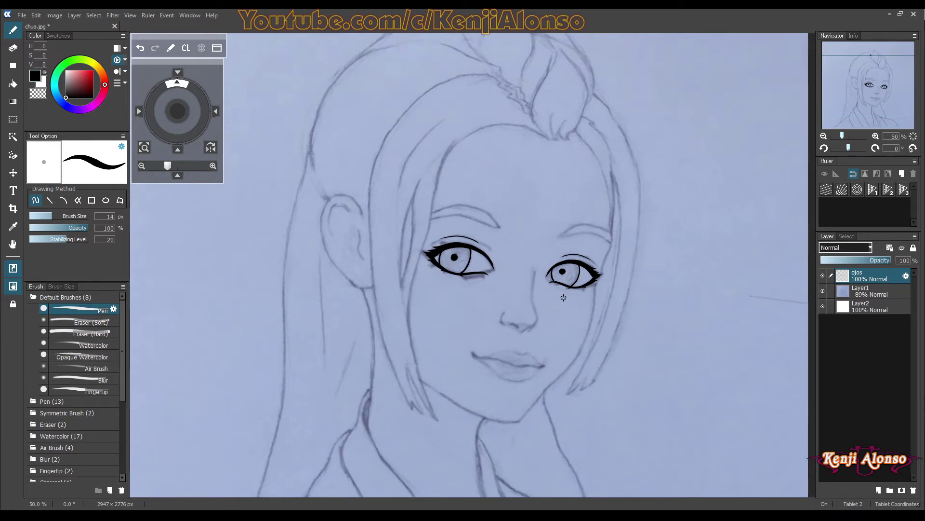
pyautogui.hotkey('ctrl', '+')
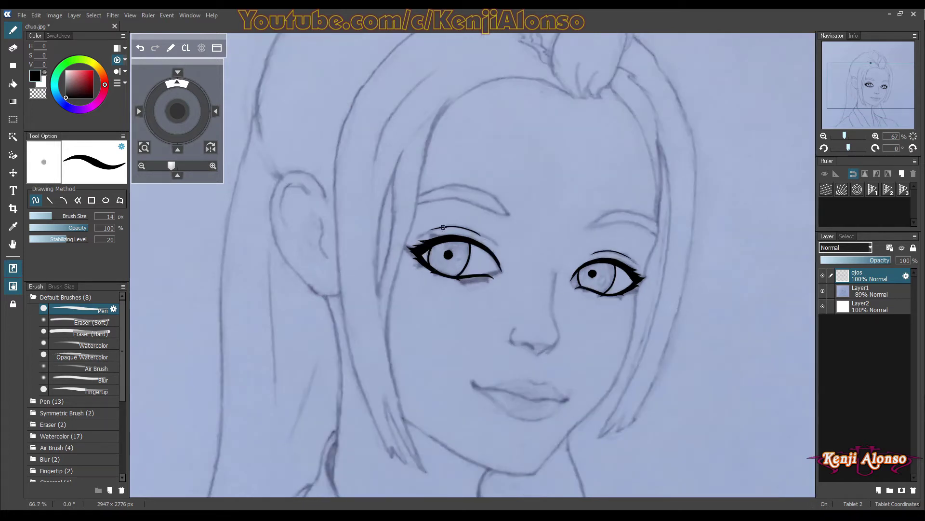
pyautogui.moveTo(442, 227); pyautogui.dragTo(420, 234)
# Add a new layer above ojos and name it cejas.
pyautogui.click(879, 489)
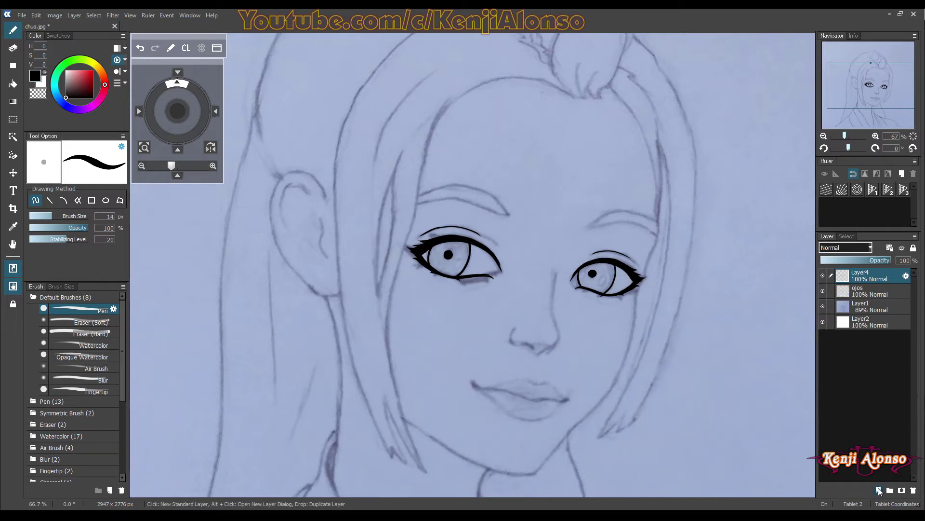
pyautogui.doubleClick(860, 276)
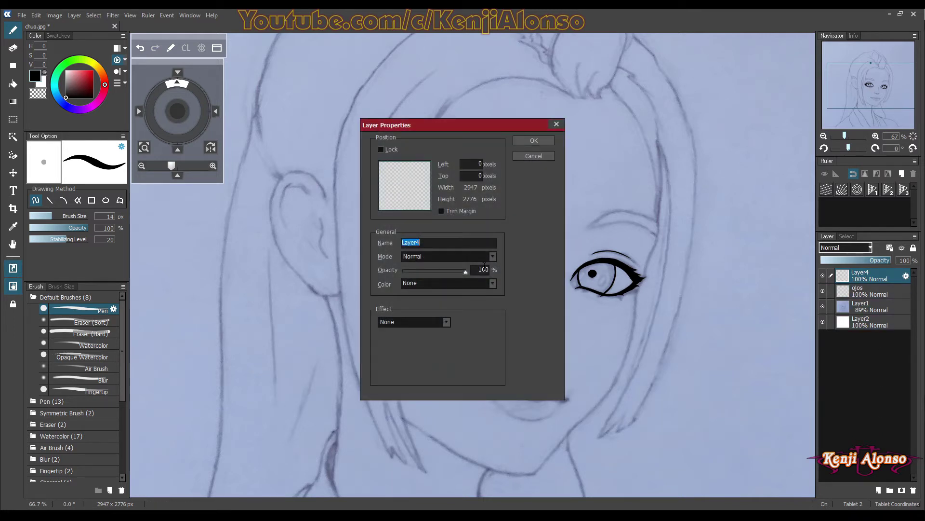
pyautogui.write('cejas')
pyautogui.click(536, 140)
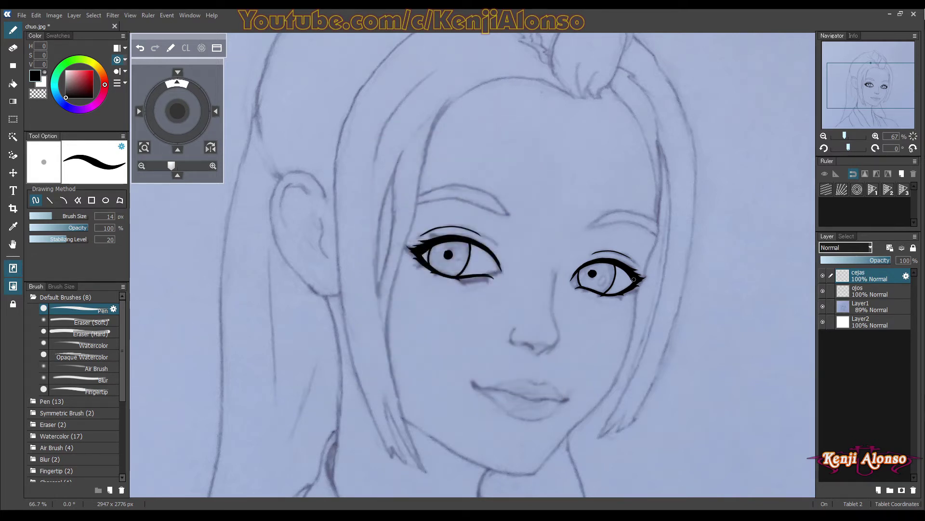
# Ink the lower and upper outlines of the eyebrow above the smaller eye, tapering them towards the nose.
pyautogui.click(824, 148)
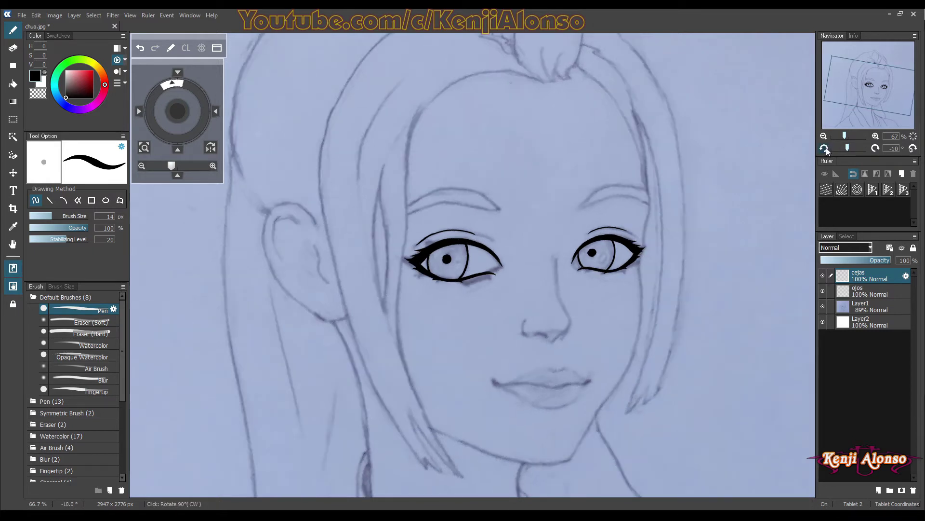
pyautogui.click(824, 148)
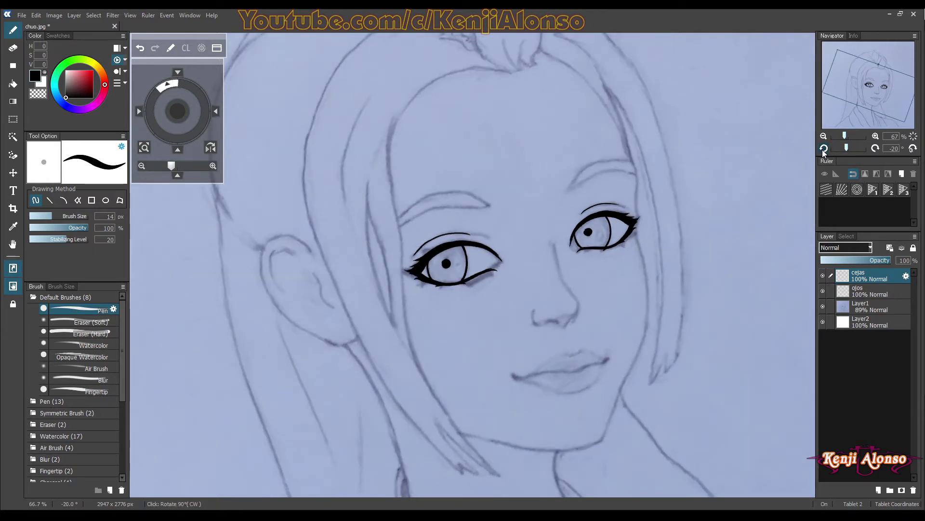
pyautogui.click(823, 149)
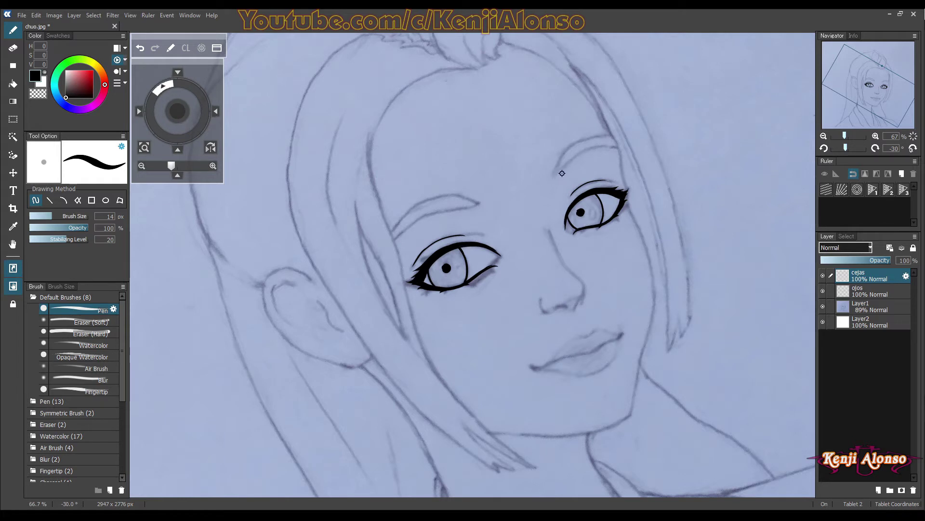
pyautogui.moveTo(552, 177)
pyautogui.mouseDown()
pyautogui.moveTo(568, 161)
pyautogui.moveTo(621, 147)
pyautogui.mouseUp()
pyautogui.moveTo(553, 175); pyautogui.dragTo(593, 139)
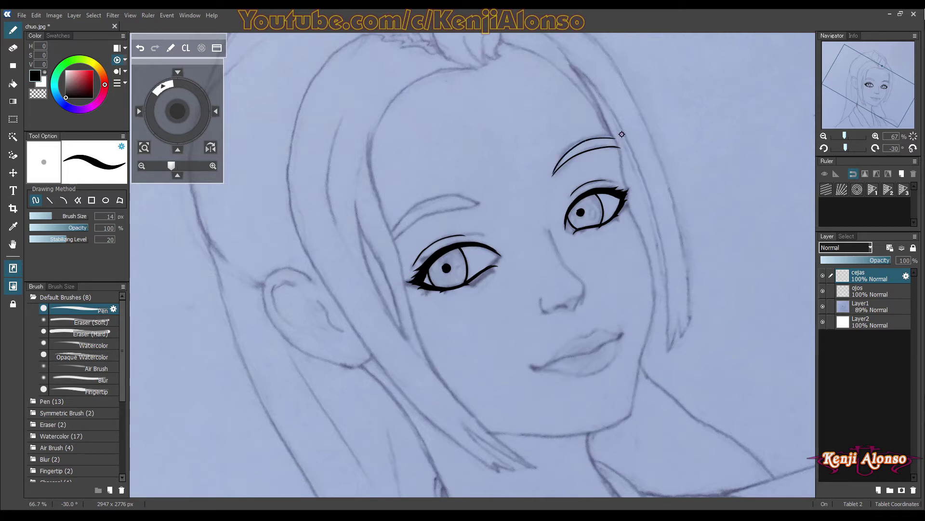
pyautogui.hotkey('ctrl', 'z')
pyautogui.moveTo(553, 174)
pyautogui.mouseDown()
pyautogui.moveTo(598, 138)
pyautogui.moveTo(618, 140)
pyautogui.mouseUp()
pyautogui.hotkey('ctrl', 'z')
pyautogui.moveTo(553, 174); pyautogui.dragTo(587, 138)
pyautogui.hotkey('ctrl', 'z')
pyautogui.moveTo(553, 174)
pyautogui.mouseDown()
pyautogui.moveTo(580, 143)
pyautogui.moveTo(634, 140)
pyautogui.mouseUp()
# Ink the lower outline of the eyebrow above the larger eye along the sketched curve.
pyautogui.moveTo(591, 267); pyautogui.dragTo(698, 232)
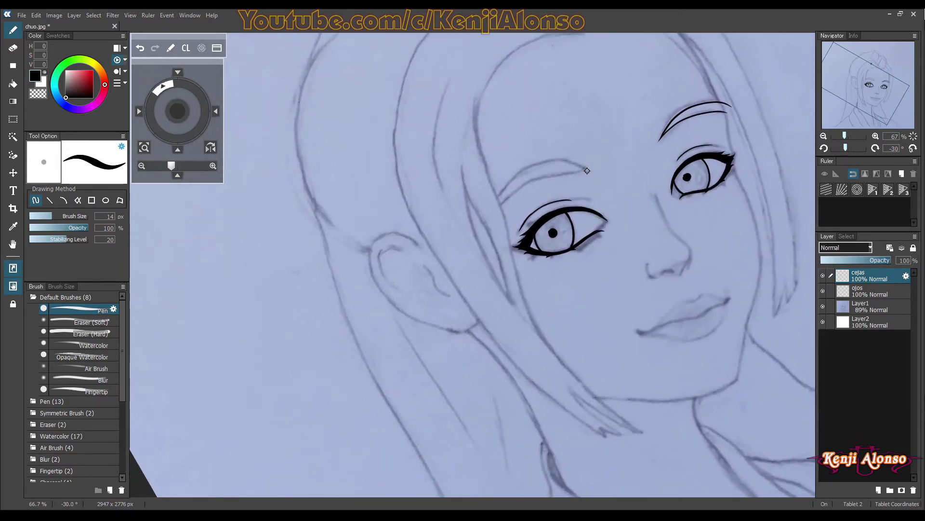
pyautogui.moveTo(587, 170)
pyautogui.mouseDown()
pyautogui.moveTo(541, 176)
pyautogui.moveTo(492, 219)
pyautogui.mouseUp()
pyautogui.hotkey('ctrl', 'z')
pyautogui.moveTo(586, 168)
pyautogui.mouseDown()
pyautogui.moveTo(531, 181)
pyautogui.moveTo(492, 215)
pyautogui.mouseUp()
pyautogui.hotkey('ctrl', 'z')
pyautogui.moveTo(589, 169)
pyautogui.mouseDown()
pyautogui.moveTo(517, 189)
pyautogui.moveTo(494, 213)
pyautogui.mouseUp()
pyautogui.moveTo(573, 168)
pyautogui.mouseDown()
pyautogui.moveTo(530, 174)
pyautogui.moveTo(493, 208)
pyautogui.mouseUp()
pyautogui.hotkey('ctrl', 'z')
pyautogui.moveTo(583, 169)
pyautogui.mouseDown()
pyautogui.moveTo(502, 192)
pyautogui.moveTo(487, 208)
pyautogui.mouseUp()
pyautogui.moveTo(586, 169)
pyautogui.mouseDown()
pyautogui.moveTo(539, 167)
pyautogui.moveTo(491, 208)
pyautogui.mouseUp()
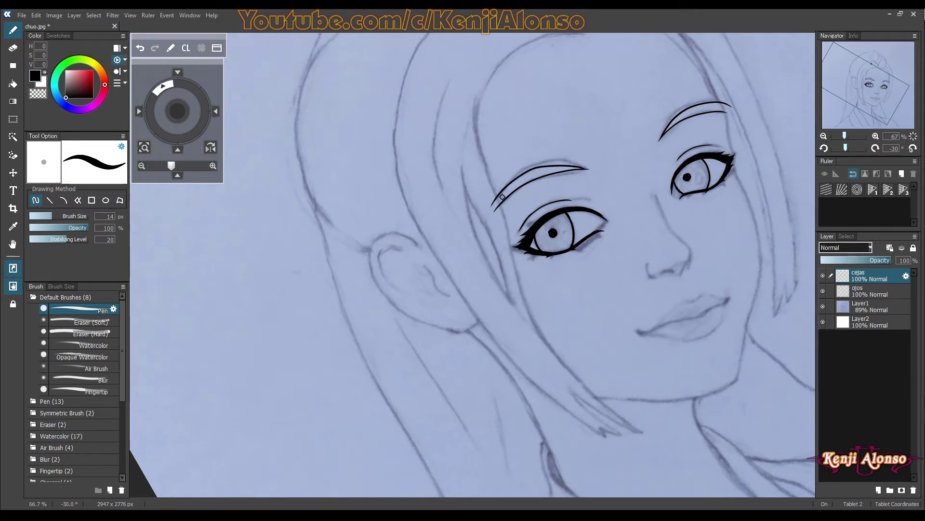
pyautogui.hotkey('ctrl', 'z')
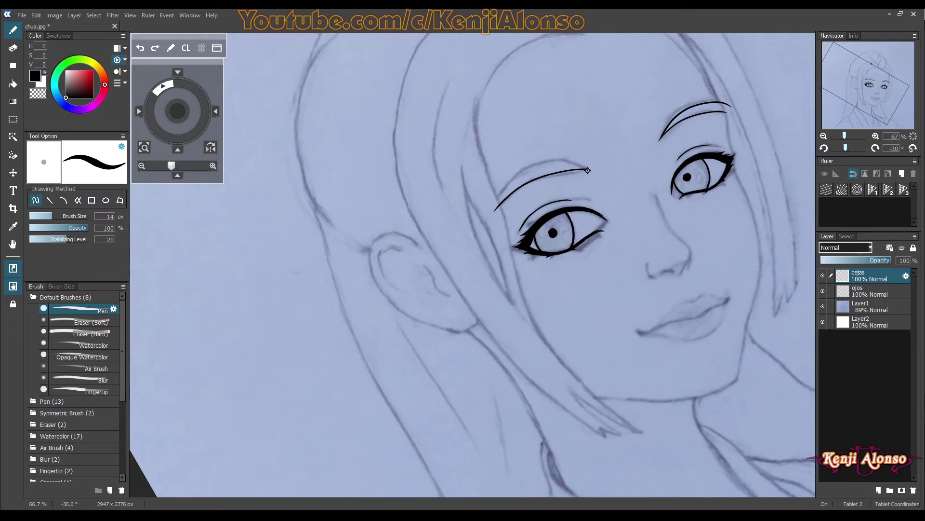
pyautogui.moveTo(568, 166)
pyautogui.mouseDown()
pyautogui.moveTo(521, 177)
pyautogui.moveTo(497, 205)
pyautogui.mouseUp()
pyautogui.hotkey('ctrl', 'z')
pyautogui.moveTo(585, 170)
pyautogui.mouseDown()
pyautogui.moveTo(529, 172)
pyautogui.moveTo(491, 208)
pyautogui.mouseUp()
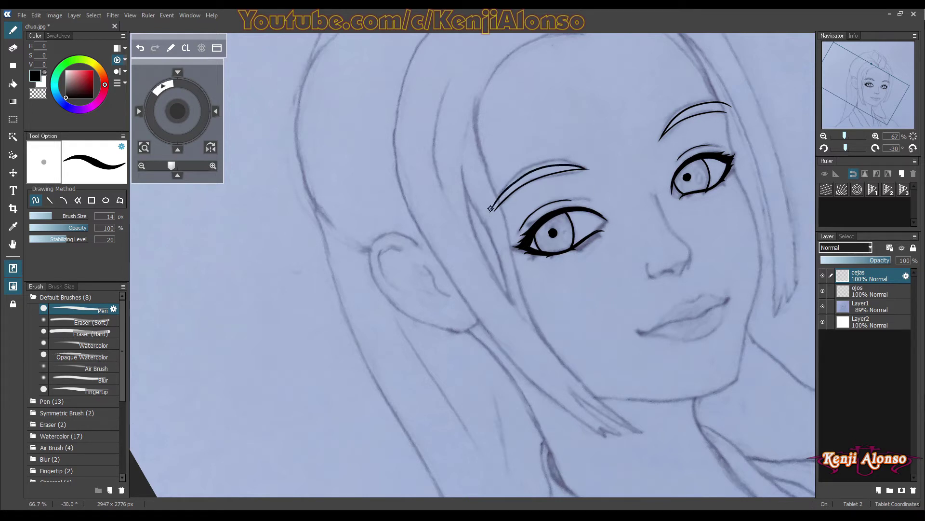
pyautogui.hotkey('ctrl', 'z')
pyautogui.moveTo(588, 169)
pyautogui.mouseDown()
pyautogui.moveTo(563, 167)
pyautogui.moveTo(500, 192)
pyautogui.moveTo(486, 211)
pyautogui.mouseUp()
pyautogui.hotkey('ctrl', 'z')
pyautogui.moveTo(586, 168)
pyautogui.mouseDown()
pyautogui.moveTo(512, 181)
pyautogui.moveTo(497, 202)
pyautogui.mouseUp()
pyautogui.hotkey('ctrl', 'z')
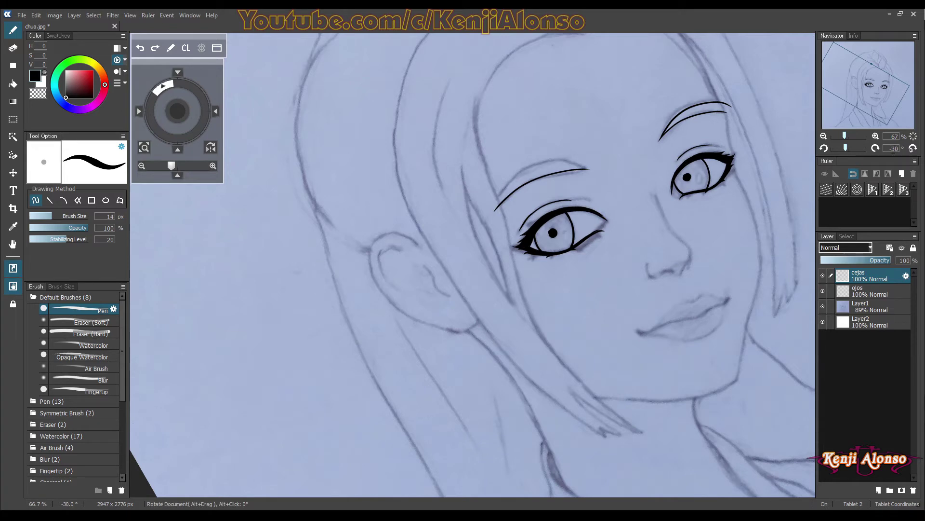
# Ink the upper outline of the larger eye's brow in a mirrored canvas view, then restore the unmirrored view.
pyautogui.click(213, 146)
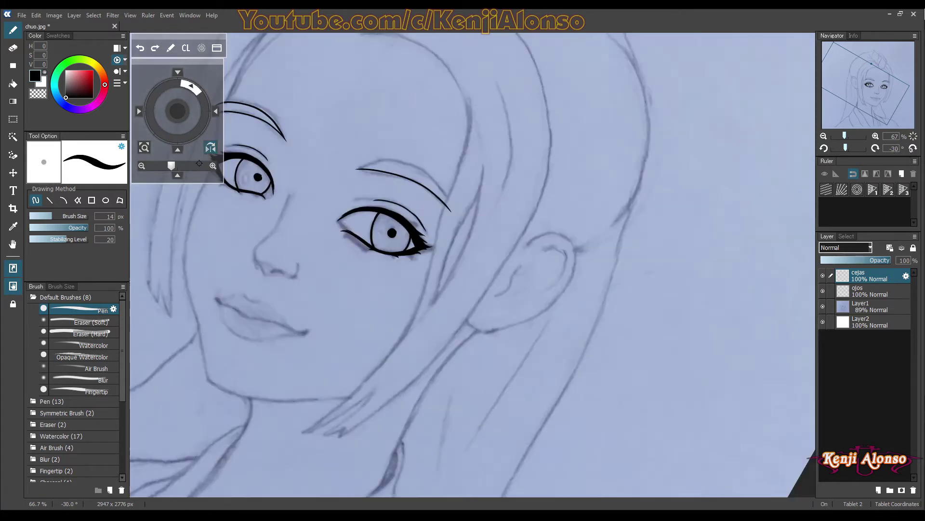
pyautogui.click(823, 149)
pyautogui.click(824, 149)
pyautogui.click(823, 149)
pyautogui.click(823, 149)
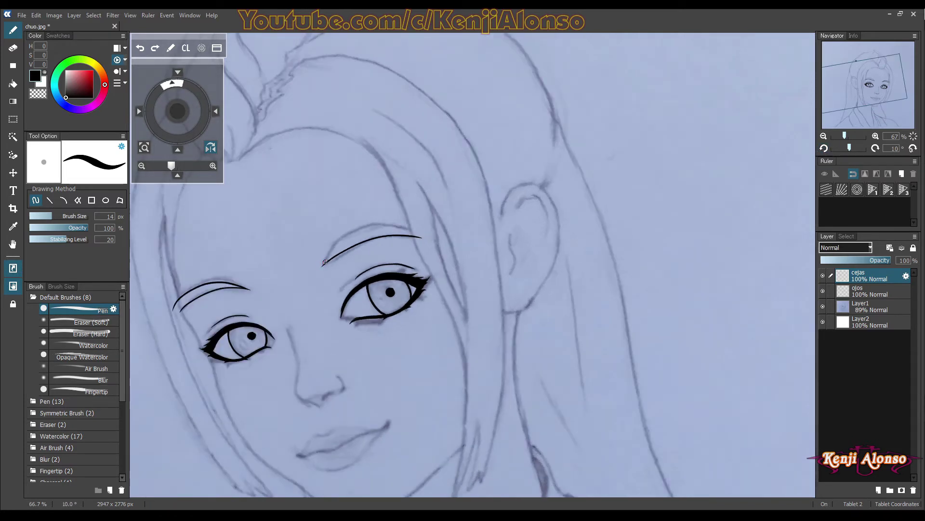
pyautogui.moveTo(323, 263)
pyautogui.mouseDown()
pyautogui.moveTo(358, 236)
pyautogui.moveTo(420, 229)
pyautogui.mouseUp()
pyautogui.hotkey('ctrl', 'z')
pyautogui.moveTo(323, 263)
pyautogui.mouseDown()
pyautogui.moveTo(380, 228)
pyautogui.moveTo(418, 227)
pyautogui.mouseUp()
pyautogui.hotkey('ctrl', 'z')
pyautogui.moveTo(324, 263)
pyautogui.mouseDown()
pyautogui.moveTo(343, 243)
pyautogui.moveTo(410, 226)
pyautogui.mouseUp()
pyautogui.moveTo(409, 227); pyautogui.dragTo(417, 229)
pyautogui.click(211, 148)
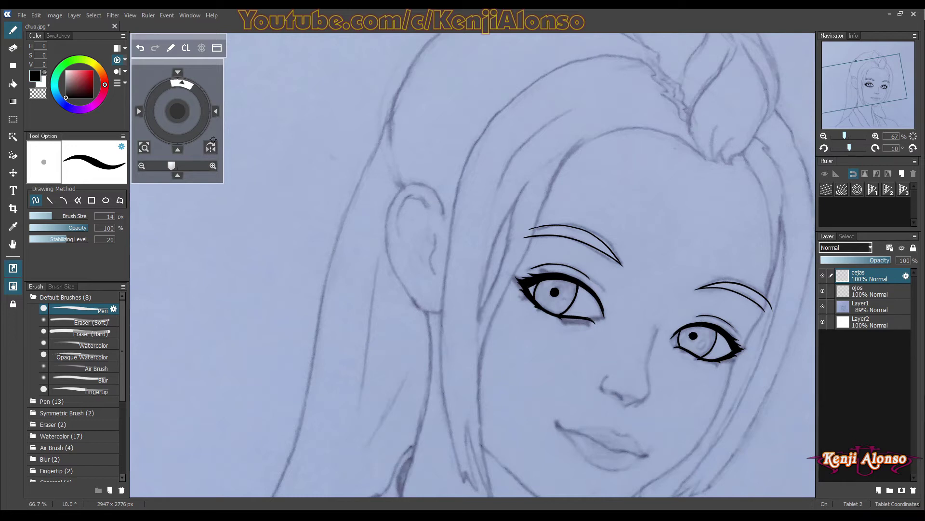
# Add a new layer above cejas and name it nariz.
pyautogui.click(878, 491)
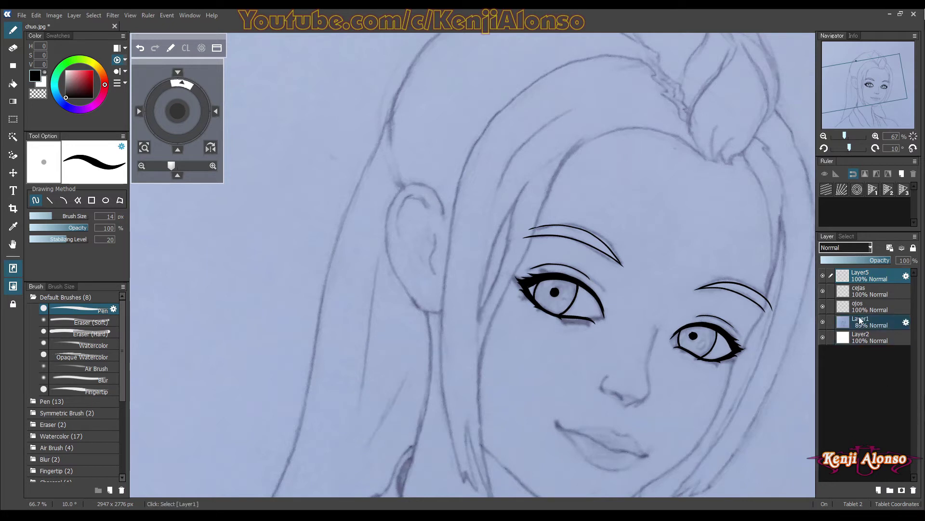
pyautogui.doubleClick(862, 280)
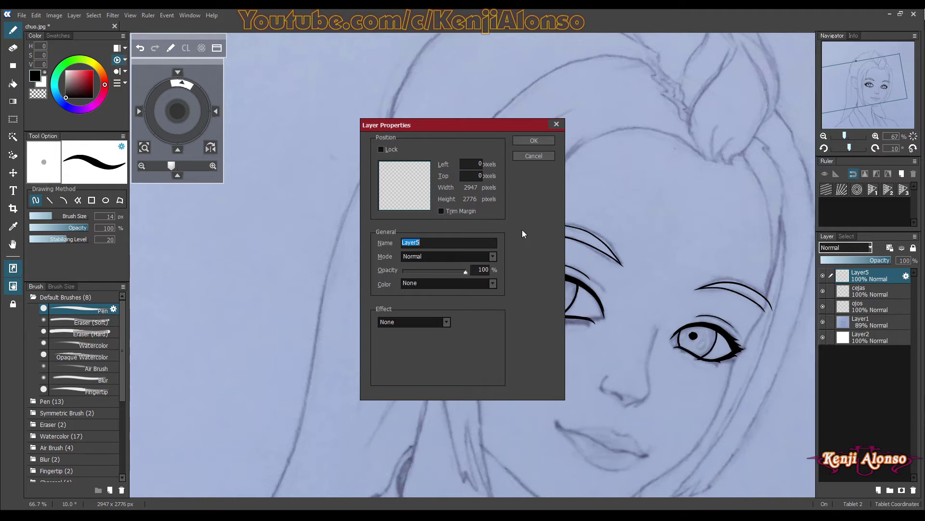
pyautogui.write('nariz')
pyautogui.click(531, 141)
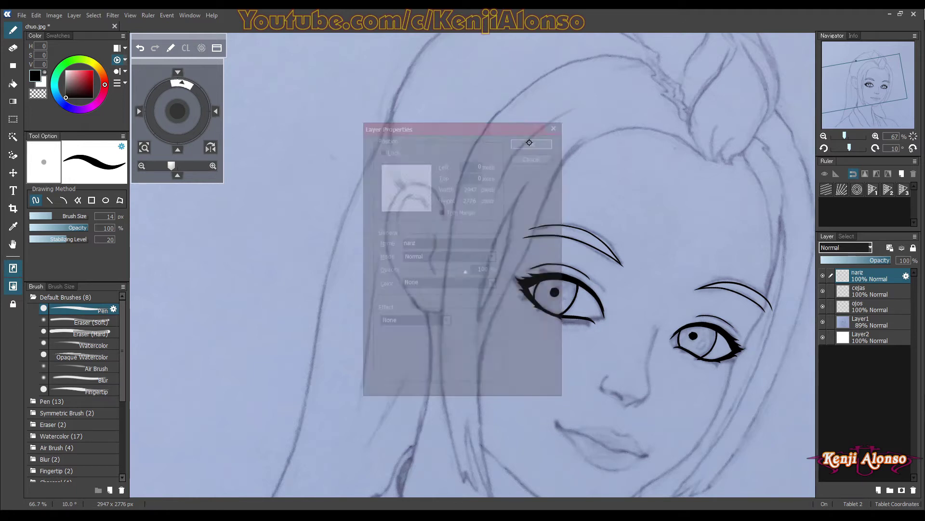
pyautogui.rightClick(674, 228)
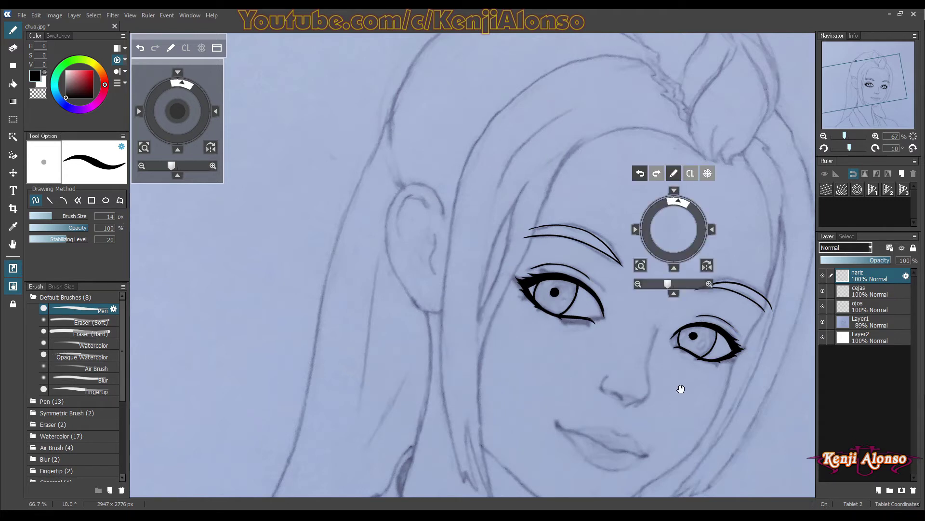
pyautogui.moveTo(680, 391); pyautogui.dragTo(618, 319)
pyautogui.click(824, 148)
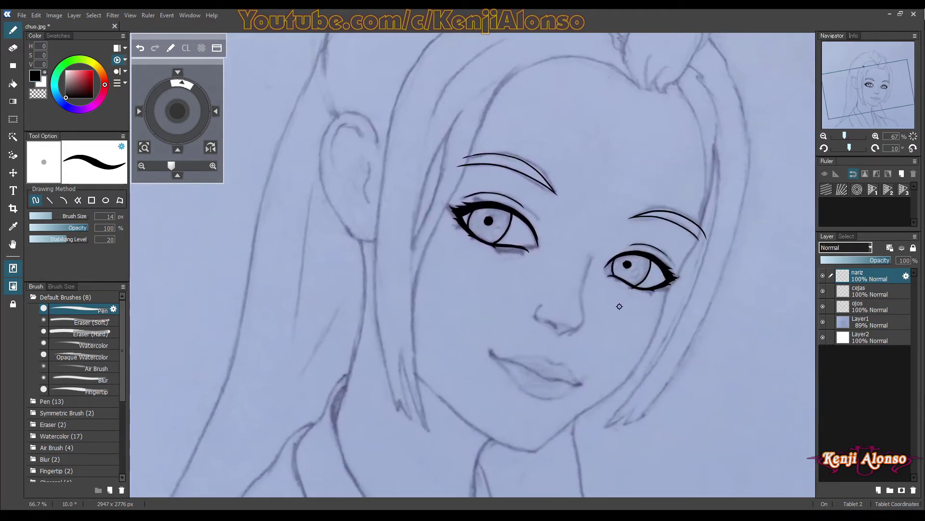
pyautogui.click(823, 150)
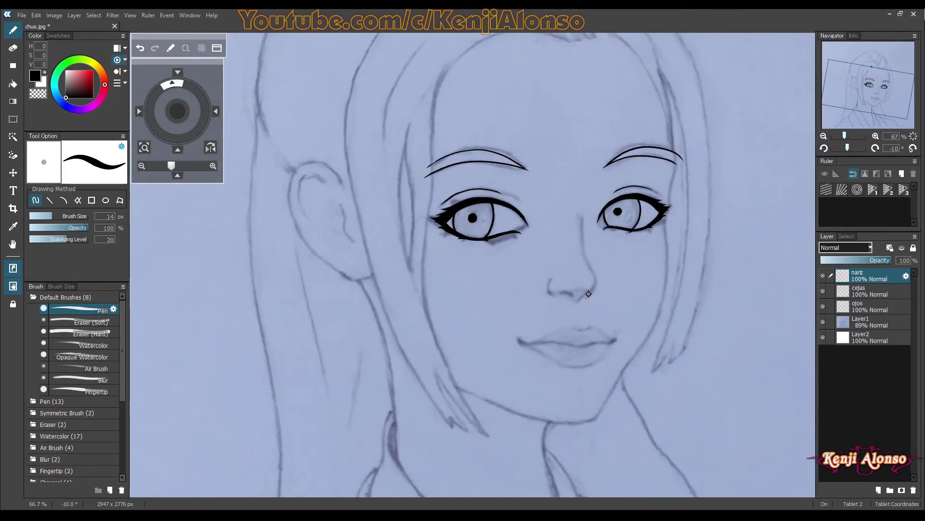
pyautogui.scroll(-1, 590, 292)
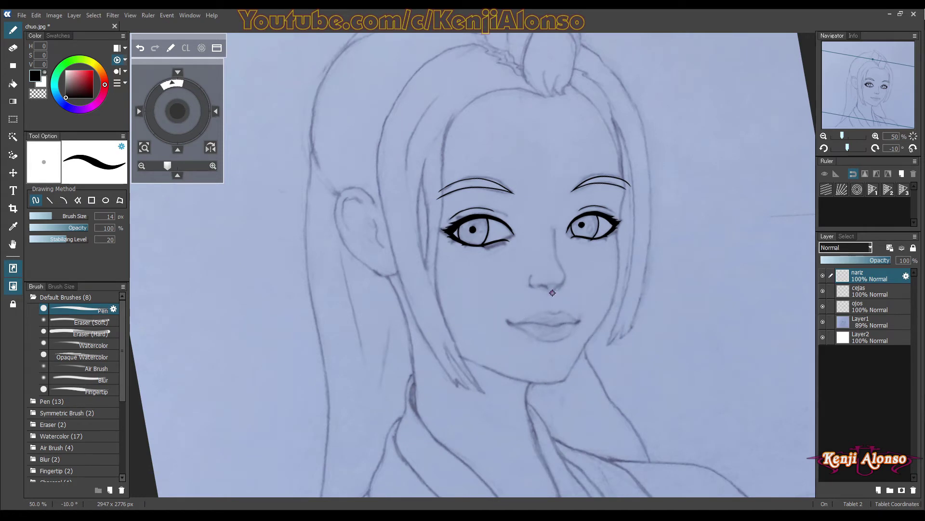
pyautogui.moveTo(552, 291); pyautogui.dragTo(557, 227)
pyautogui.hotkey('ctrl', 'z')
pyautogui.moveTo(564, 271); pyautogui.dragTo(555, 233)
pyautogui.hotkey('ctrl', 'z')
pyautogui.moveTo(562, 267); pyautogui.dragTo(554, 231)
pyautogui.hotkey('ctrl', 'z')
pyautogui.hotkey('ctrl', 'z')
pyautogui.click(837, 150)
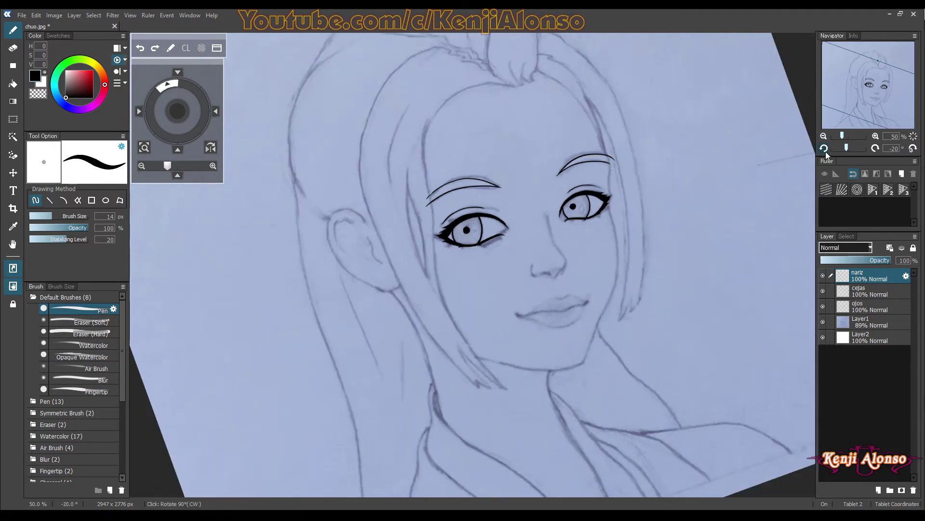
pyautogui.click(824, 149)
pyautogui.moveTo(558, 263); pyautogui.dragTo(560, 256)
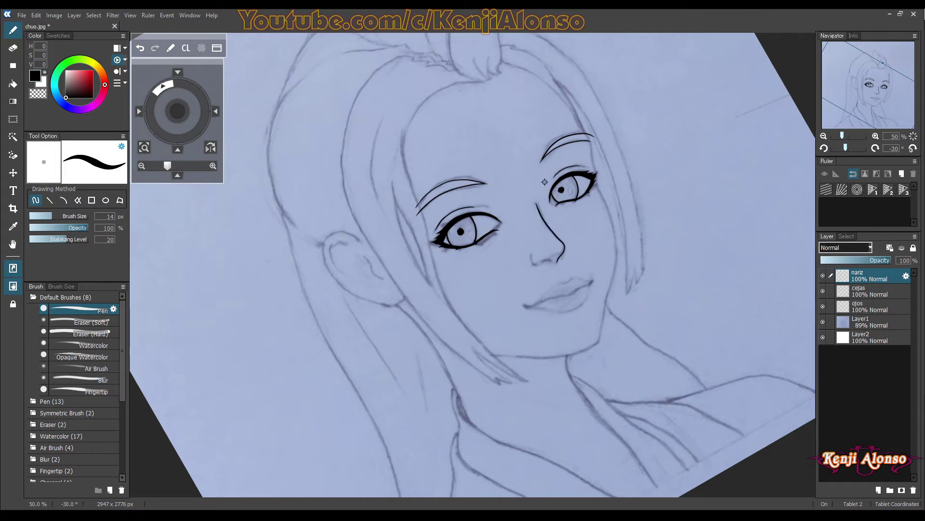
pyautogui.hotkey('ctrl', 'z')
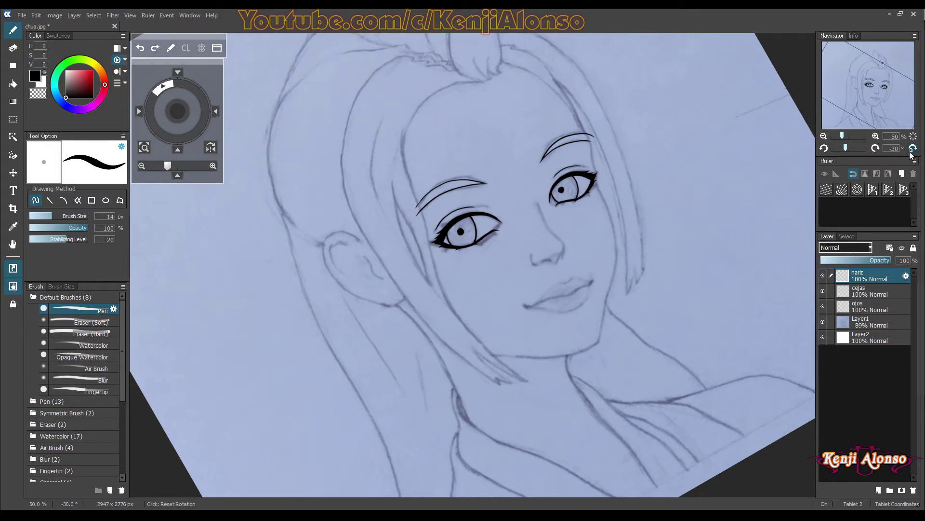
# Ink the bridge of the nose as one curve from beside the smaller eye down around the tip.
pyautogui.click(912, 149)
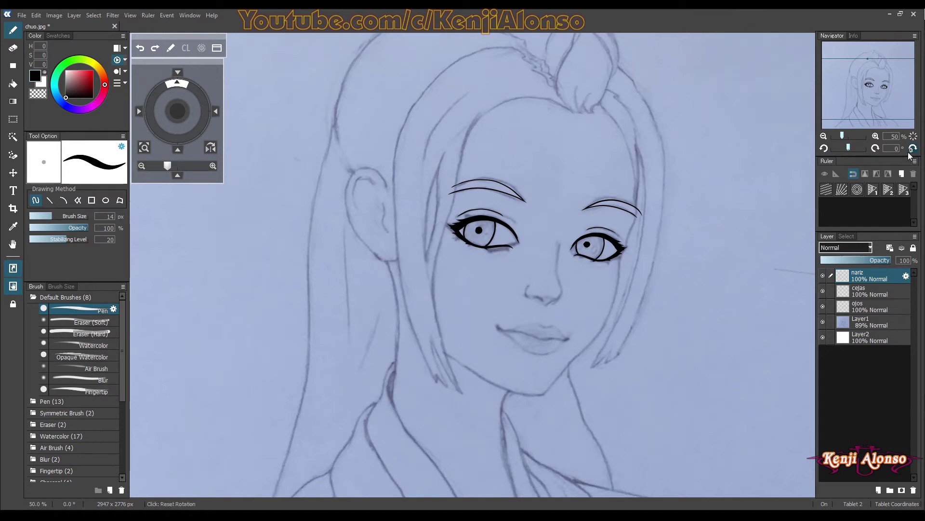
pyautogui.click(875, 149)
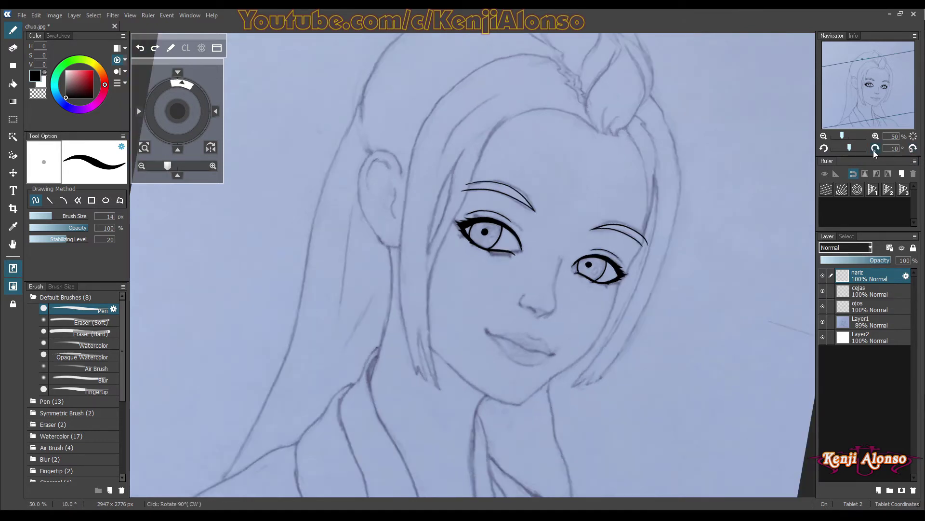
pyautogui.moveTo(538, 318); pyautogui.dragTo(546, 314)
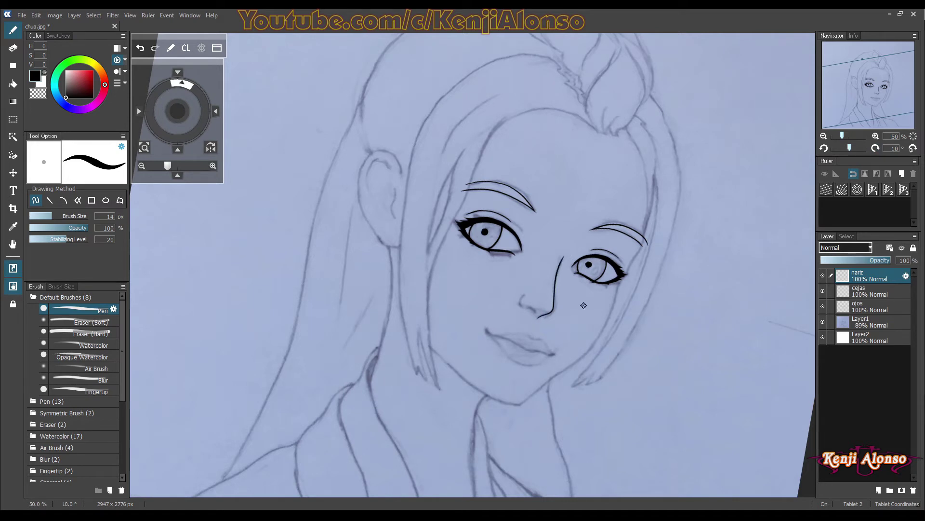
pyautogui.hotkey('ctrl', 'z')
pyautogui.moveTo(538, 317)
pyautogui.mouseDown()
pyautogui.moveTo(556, 309)
pyautogui.moveTo(566, 257)
pyautogui.mouseUp()
# Thicken the end of the nose line where it curves under the tip.
pyautogui.hotkey('ctrl', '+')
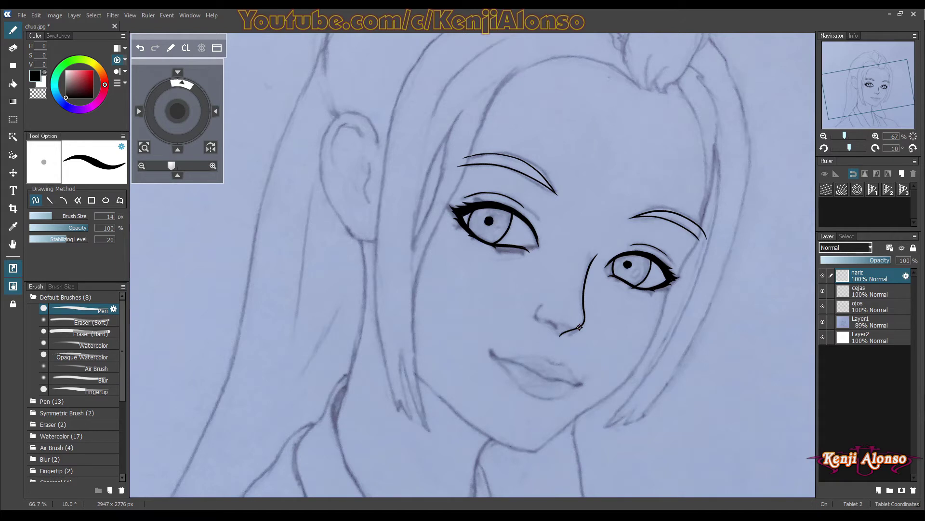
pyautogui.moveTo(581, 324); pyautogui.dragTo(563, 336)
pyautogui.hotkey('ctrl', 'z')
pyautogui.moveTo(577, 329); pyautogui.dragTo(569, 334)
# Ink the short nostril curve on the underside of the nose.
pyautogui.moveTo(537, 311); pyautogui.dragTo(545, 305)
pyautogui.click(824, 148)
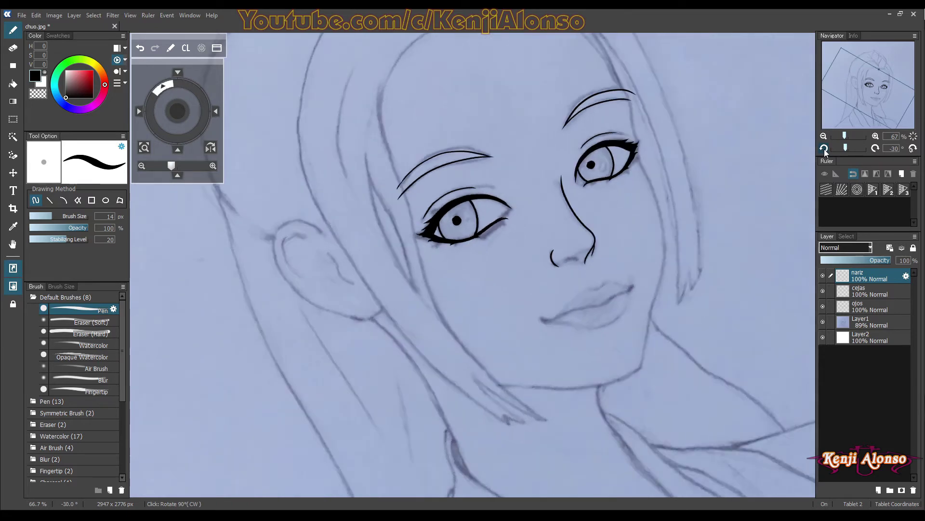
pyautogui.hotkey('ctrl', 'z')
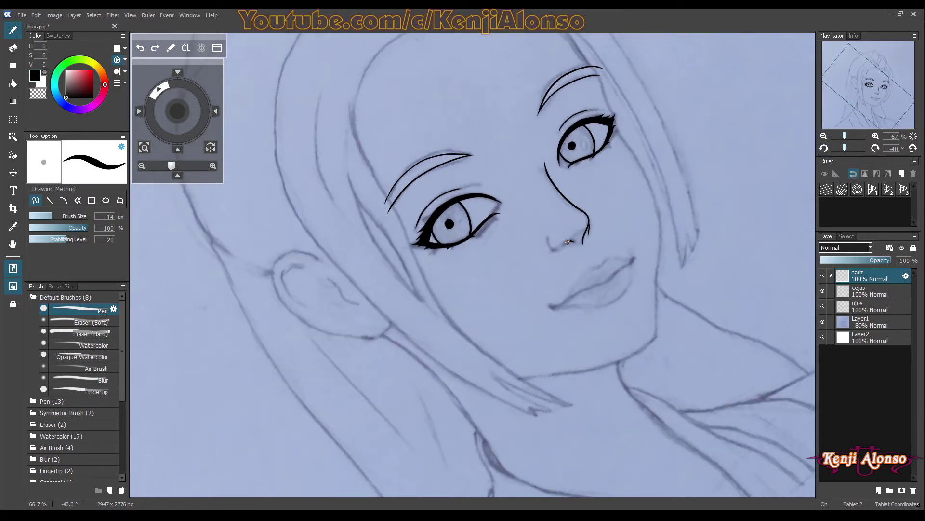
pyautogui.moveTo(564, 245); pyautogui.dragTo(575, 241)
# Ink the curved wing of the nose beside the nostril, following the sketch.
pyautogui.click(912, 149)
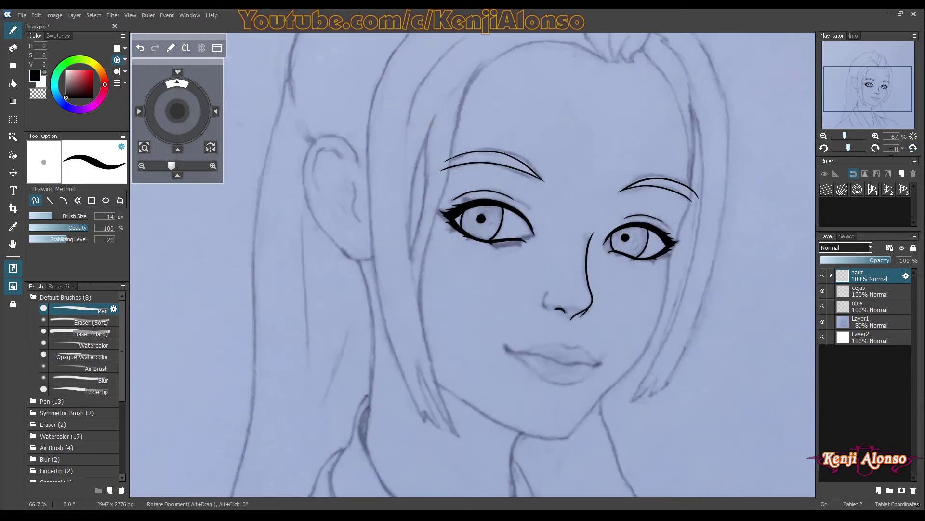
pyautogui.click(875, 150)
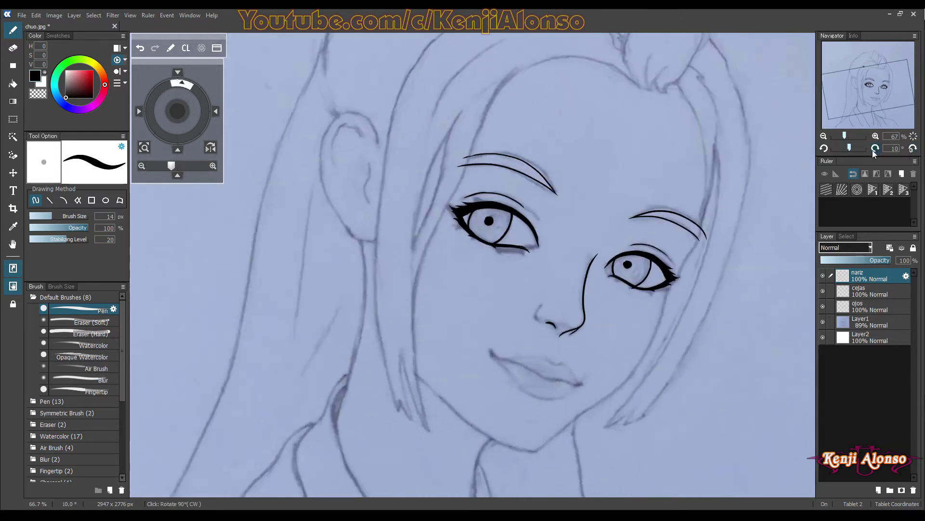
pyautogui.moveTo(538, 320); pyautogui.dragTo(544, 306)
pyautogui.keyDown('alt'); pyautogui.click(594, 335); pyautogui.keyUp('alt')
pyautogui.hotkey('ctrl', 'z')
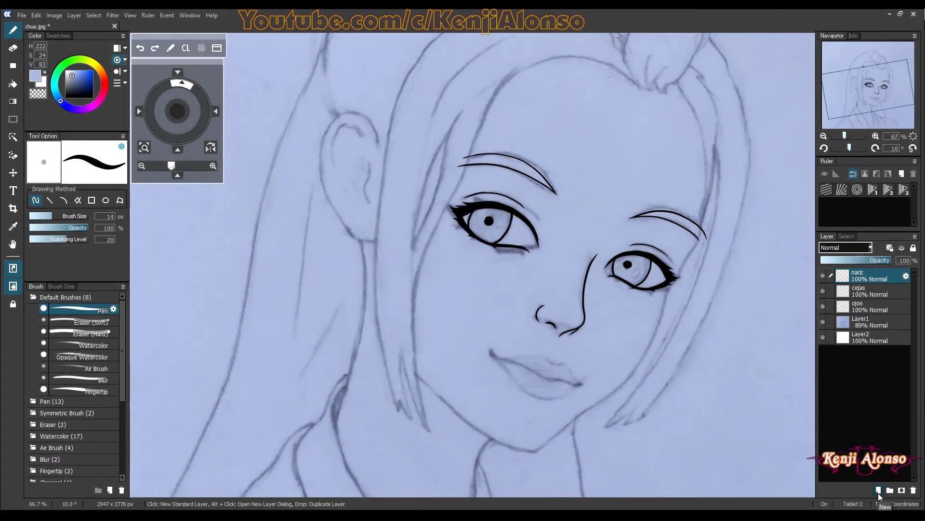
# Add a new layer above nariz and name it boca.
pyautogui.click(878, 490)
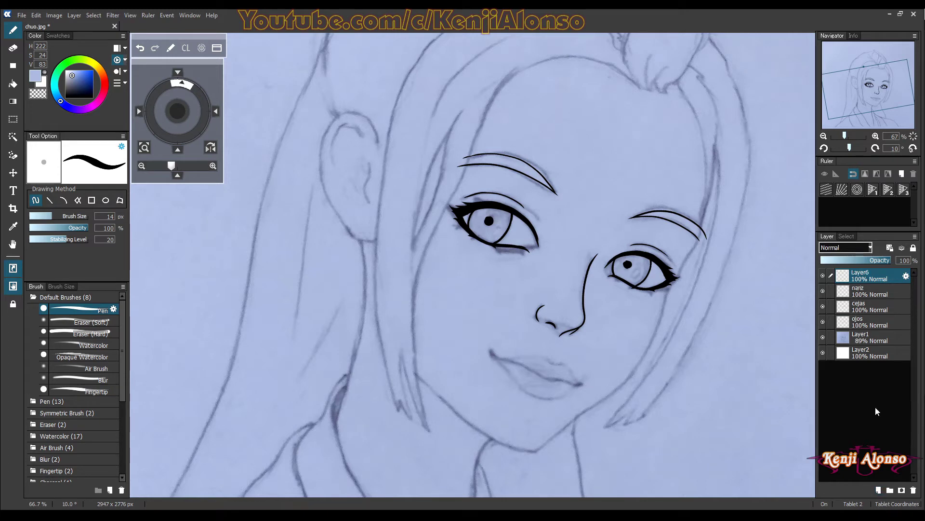
pyautogui.doubleClick(861, 276)
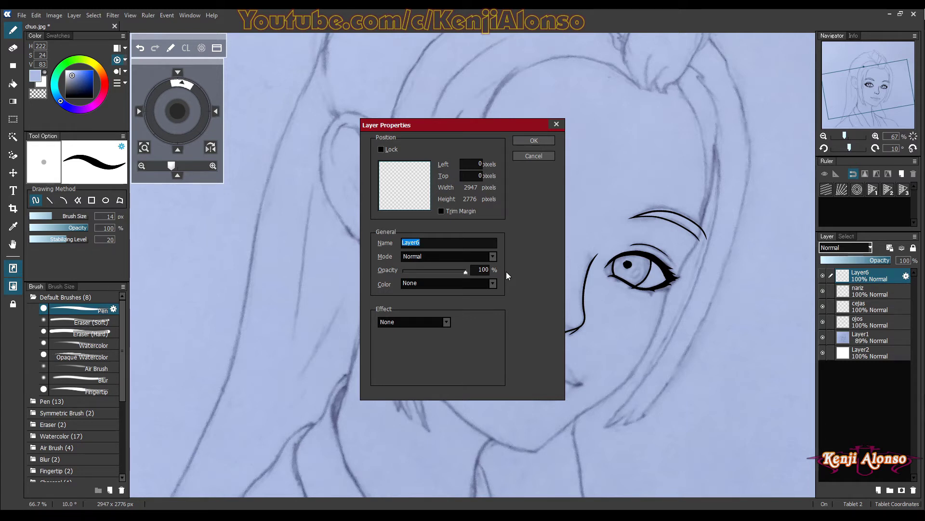
pyautogui.write('boca')
pyautogui.click(533, 140)
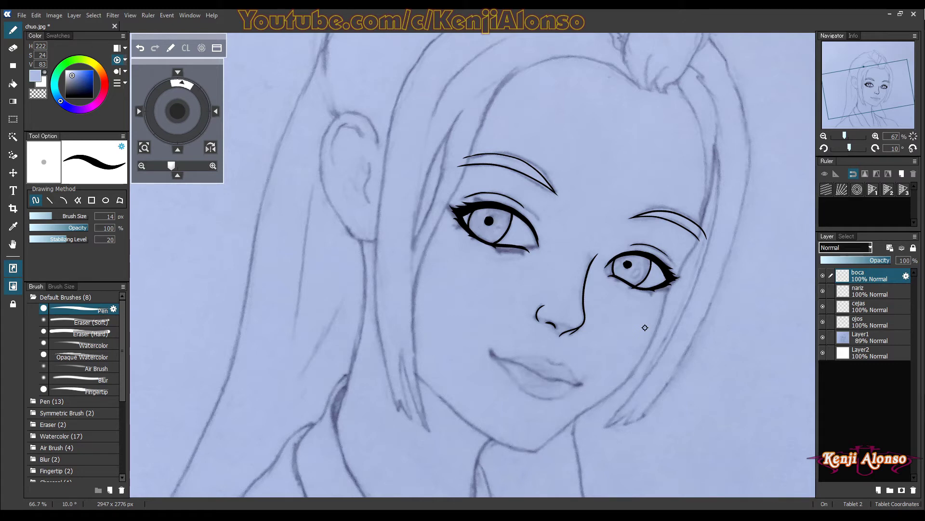
# Set the drawing colour back to black and ink the two corners of the mouth.
pyautogui.click(824, 149)
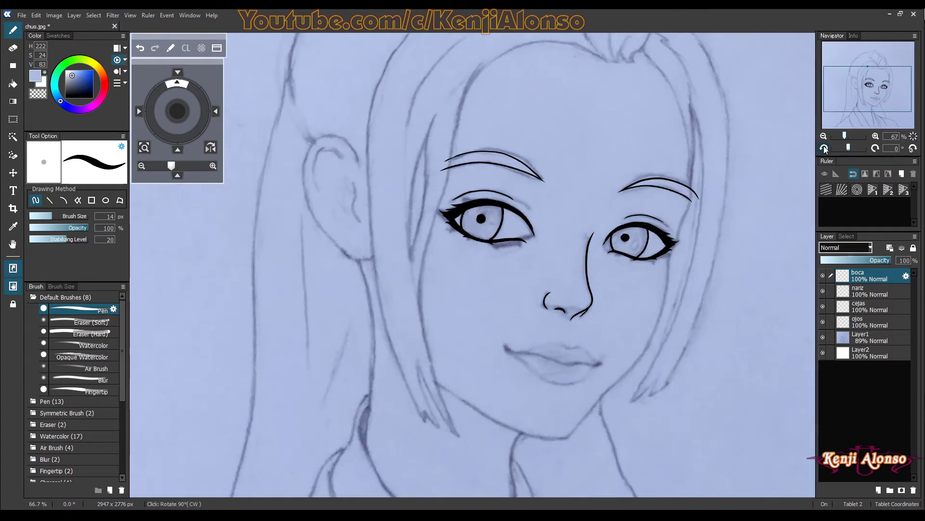
pyautogui.click(823, 150)
pyautogui.click(824, 149)
pyautogui.click(824, 149)
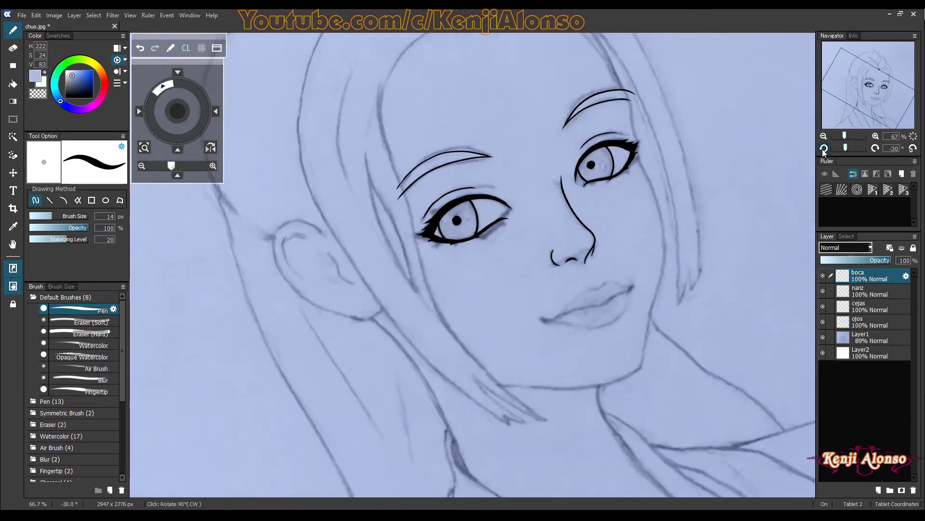
pyautogui.click(824, 149)
pyautogui.click(823, 149)
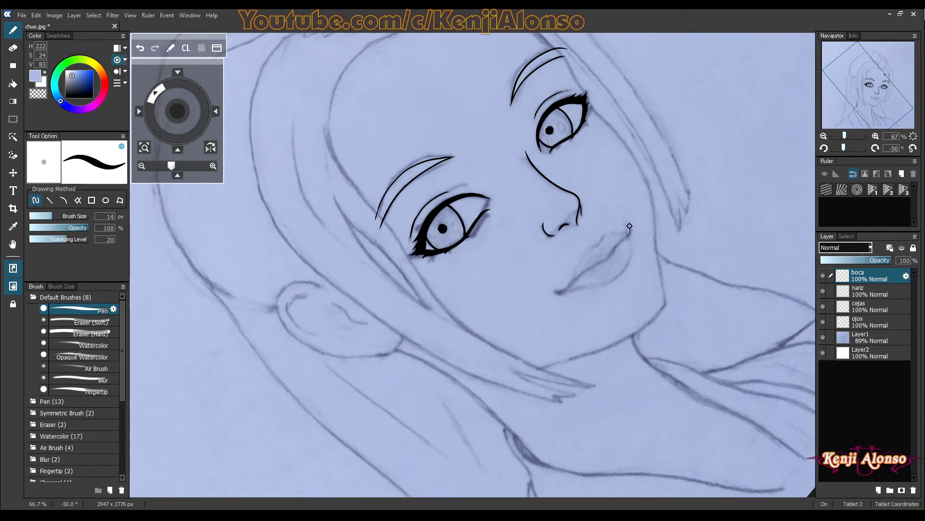
pyautogui.hotkey('ctrl', 'z')
pyautogui.click(71, 81)
pyautogui.moveTo(71, 81)
pyautogui.mouseDown()
pyautogui.moveTo(68, 94)
pyautogui.moveTo(59, 88)
pyautogui.mouseUp()
pyautogui.moveTo(630, 229); pyautogui.dragTo(627, 236)
pyautogui.moveTo(555, 292); pyautogui.dragTo(564, 291)
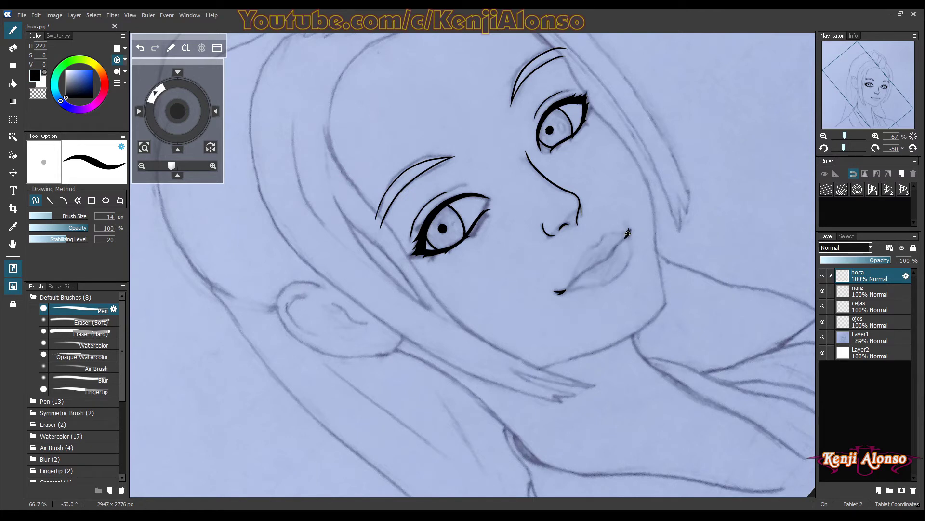
# Ink the line between the lips from one mouth corner to the other.
pyautogui.moveTo(614, 249); pyautogui.dragTo(564, 289)
pyautogui.hotkey('ctrl', 'z')
pyautogui.moveTo(602, 262); pyautogui.dragTo(560, 291)
pyautogui.moveTo(561, 292); pyautogui.dragTo(555, 293)
pyautogui.moveTo(604, 236); pyautogui.dragTo(598, 244)
pyautogui.moveTo(620, 273); pyautogui.dragTo(607, 283)
pyautogui.hotkey('ctrl', 'z')
pyautogui.moveTo(629, 264); pyautogui.dragTo(608, 281)
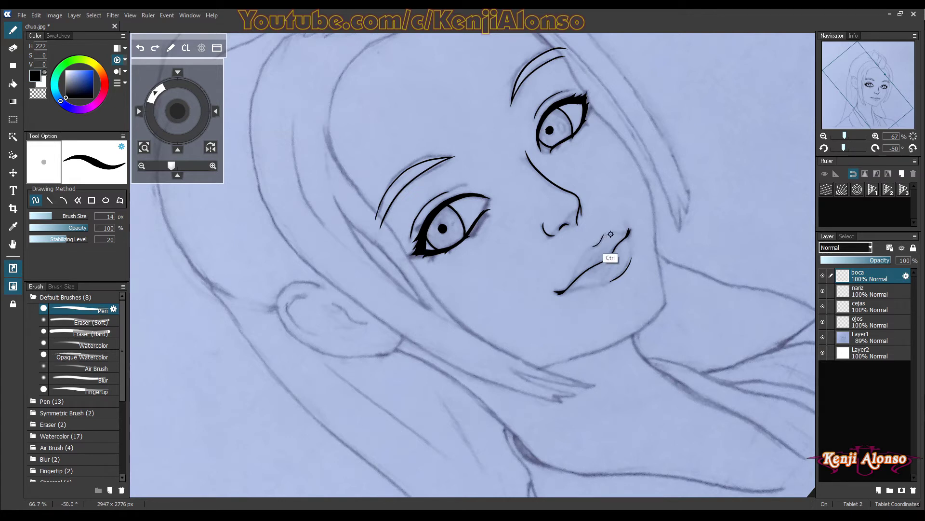
pyautogui.hotkey('ctrl', 'z')
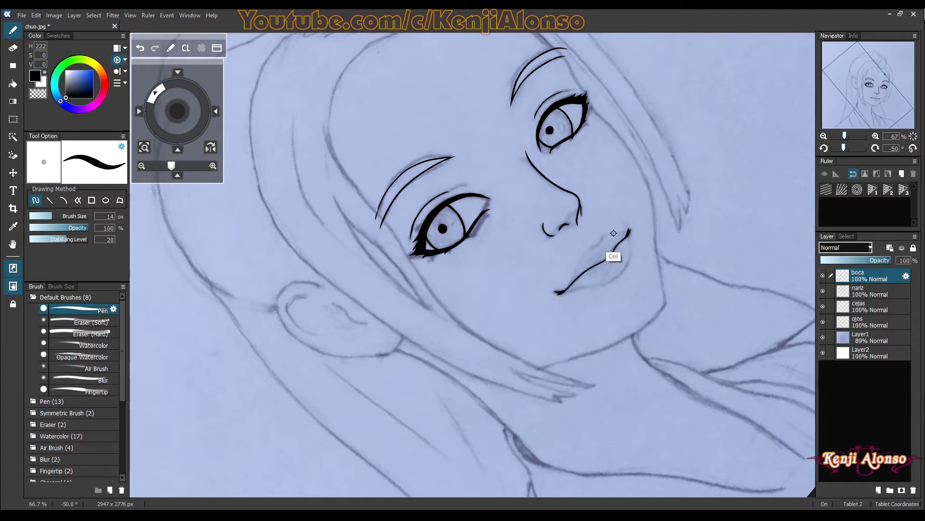
# Ink short accent curves at the centre of the upper lip and along the lower lip's bottom edge.
pyautogui.moveTo(605, 236); pyautogui.dragTo(591, 245)
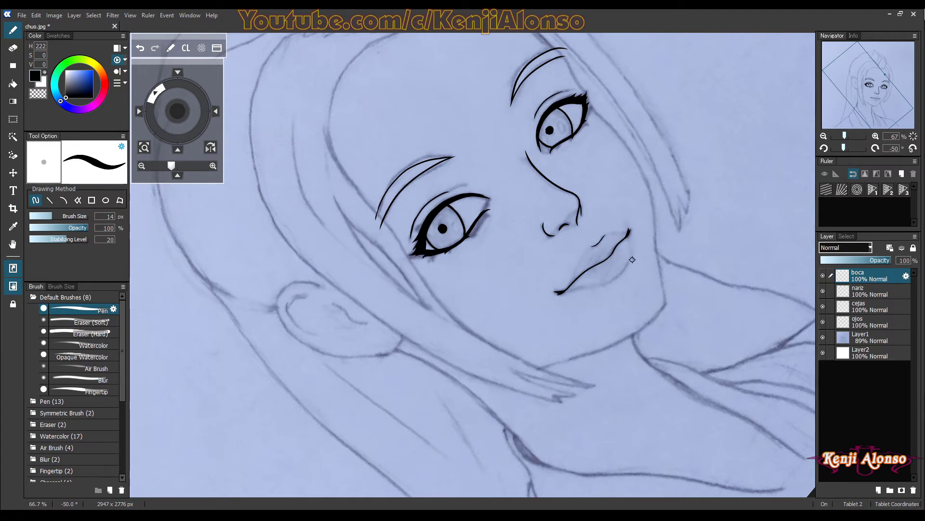
pyautogui.moveTo(632, 257); pyautogui.dragTo(612, 279)
pyautogui.hotkey('ctrl', 'z')
pyautogui.click(912, 151)
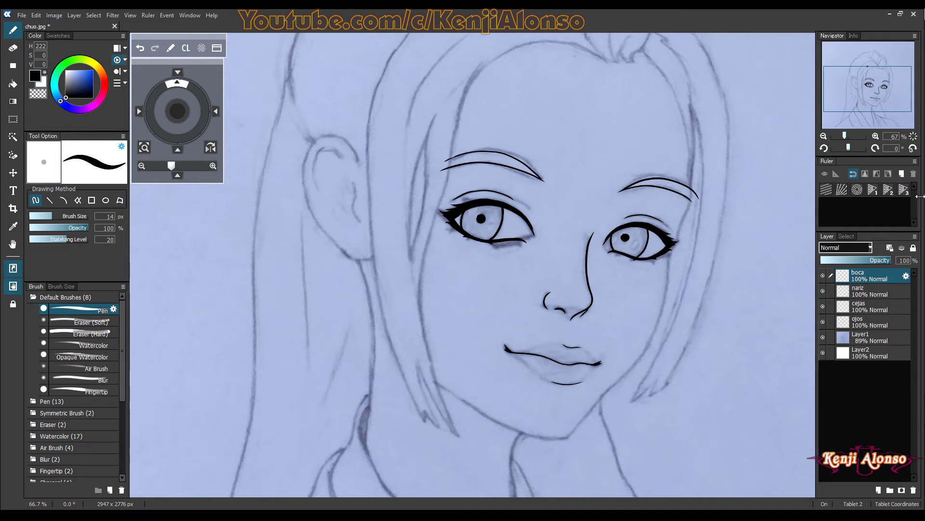
# Add a new layer above boca and name it cara.
pyautogui.click(879, 490)
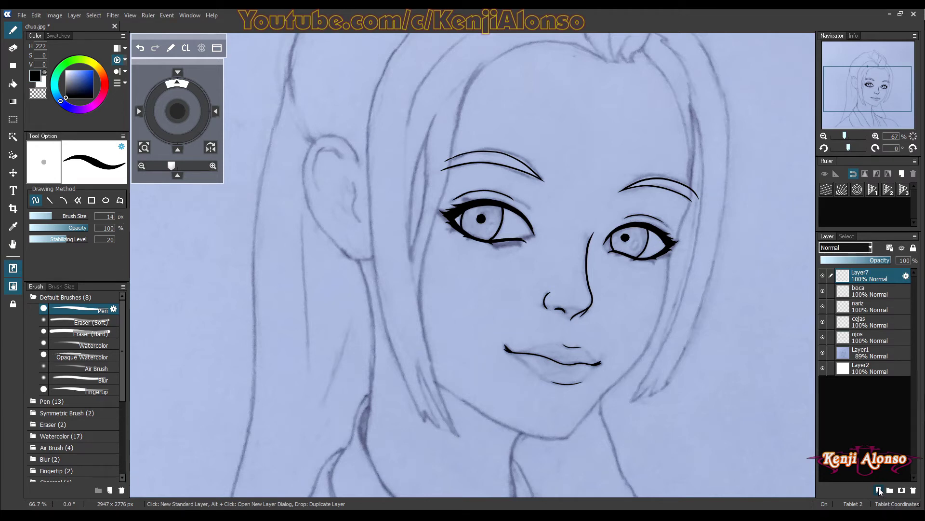
pyautogui.doubleClick(857, 278)
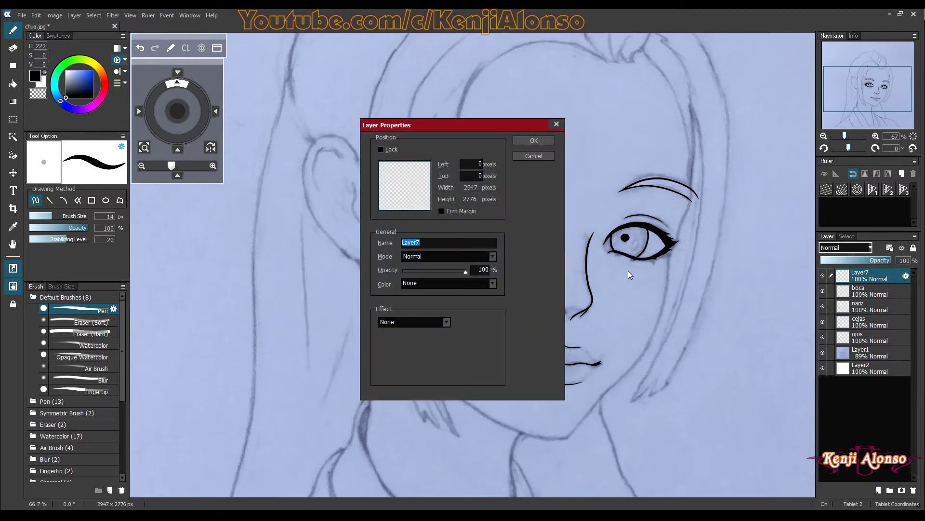
pyautogui.write('cara')
pyautogui.click(535, 141)
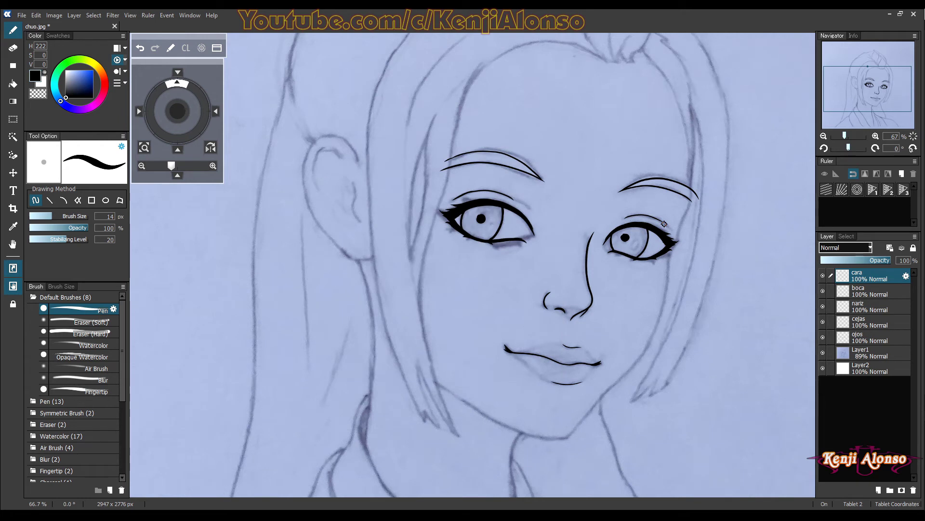
# Mirror the canvas view and ink the face outline from the temple past the brow to the smaller eye.
pyautogui.hotkey('ctrl', '-')
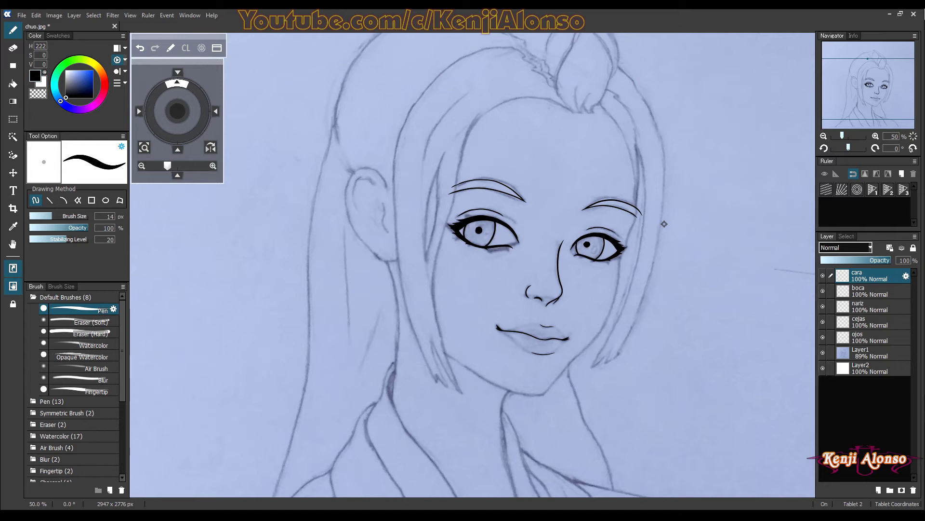
pyautogui.click(211, 147)
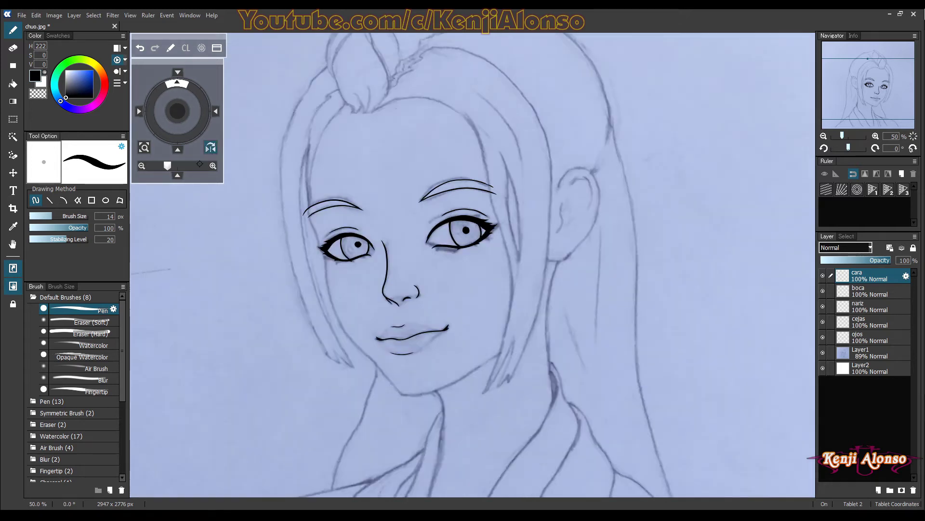
pyautogui.click(876, 149)
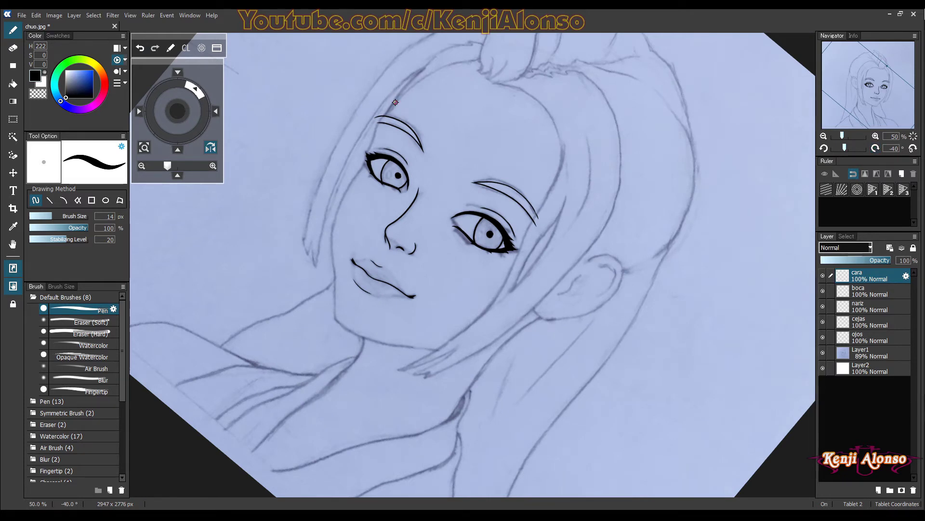
pyautogui.moveTo(371, 143); pyautogui.dragTo(368, 153)
pyautogui.hotkey('ctrl', 'z')
pyautogui.moveTo(396, 101); pyautogui.dragTo(385, 113)
pyautogui.click(368, 152)
# Ink the face outline from beside the smaller eye along the cheek and down to the chin.
pyautogui.click(875, 149)
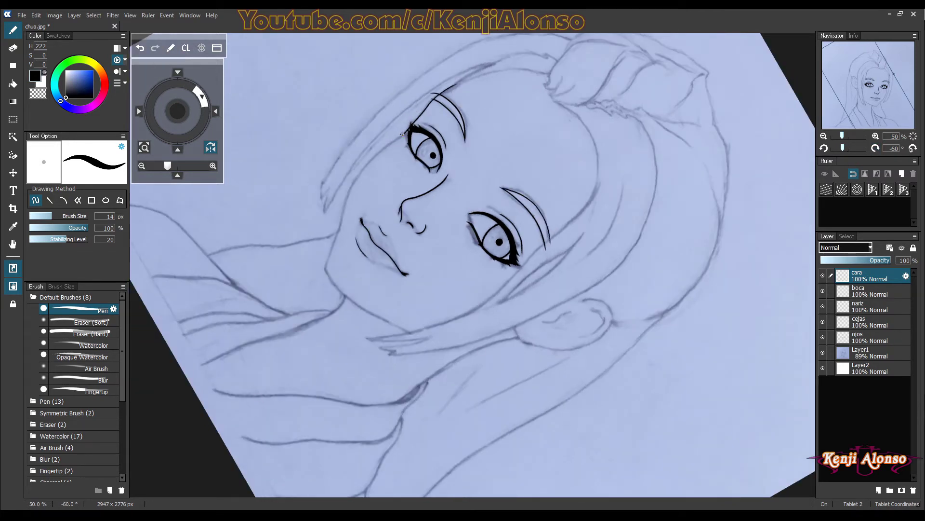
pyautogui.moveTo(402, 134)
pyautogui.mouseDown()
pyautogui.moveTo(359, 176)
pyautogui.moveTo(332, 222)
pyautogui.mouseUp()
pyautogui.click(875, 148)
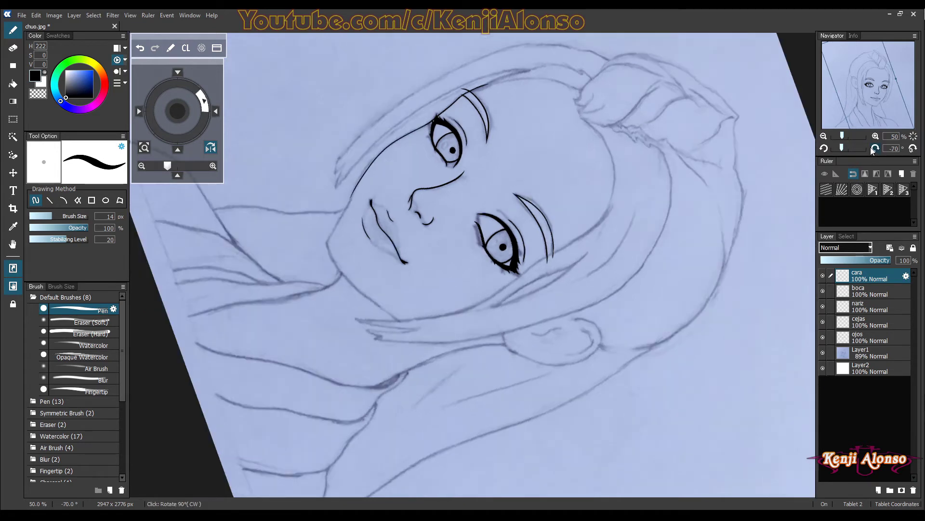
pyautogui.click(875, 150)
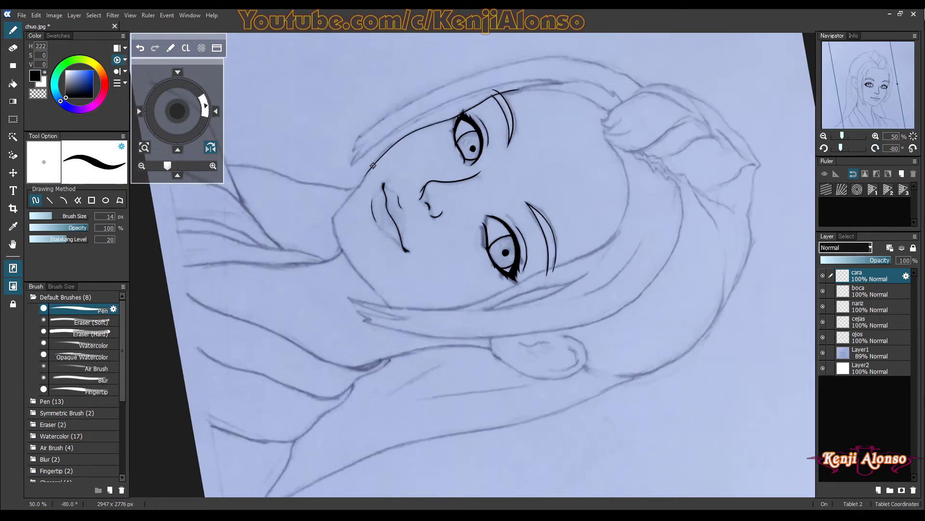
pyautogui.moveTo(369, 170)
pyautogui.mouseDown()
pyautogui.moveTo(339, 208)
pyautogui.moveTo(344, 251)
pyautogui.mouseUp()
# Extend the inked face outline around the bottom of the chin on the cara layer.
pyautogui.click(823, 152)
pyautogui.click(823, 151)
pyautogui.click(822, 151)
pyautogui.click(823, 152)
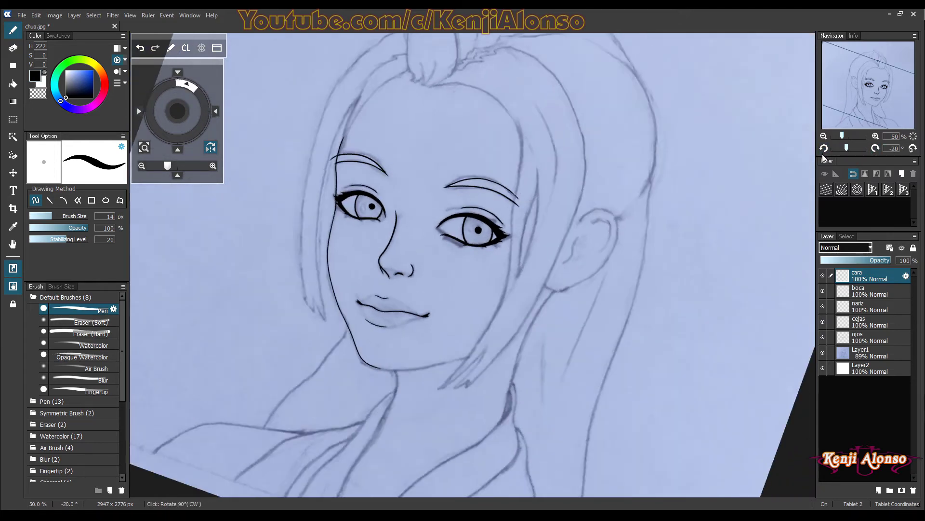
pyautogui.click(824, 152)
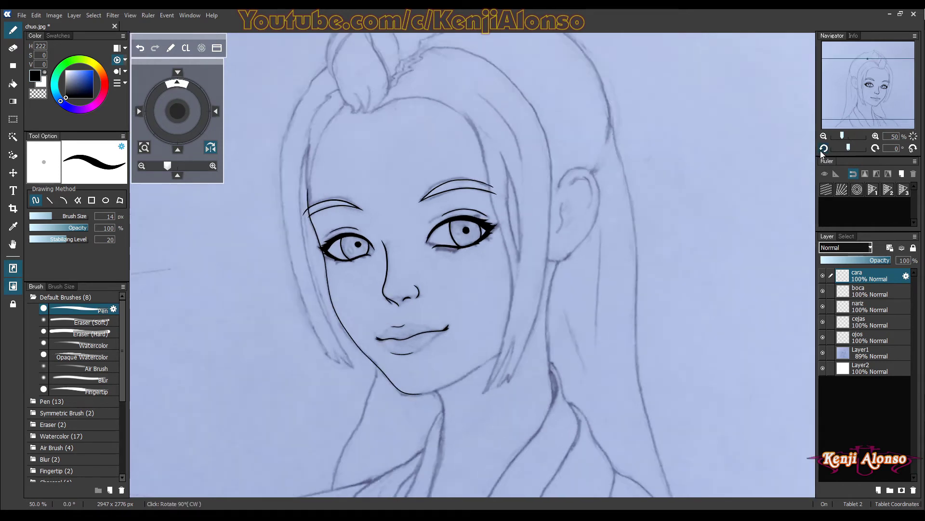
pyautogui.click(823, 151)
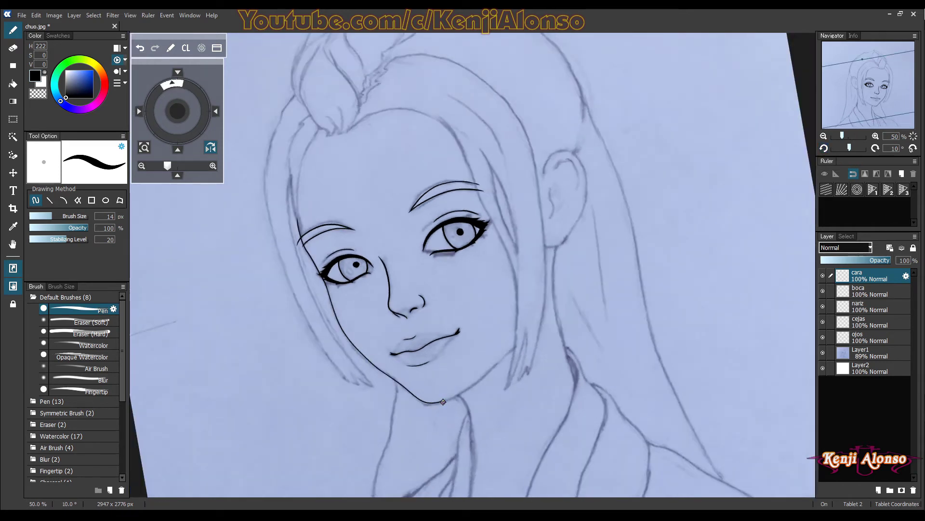
pyautogui.rightClick(467, 379)
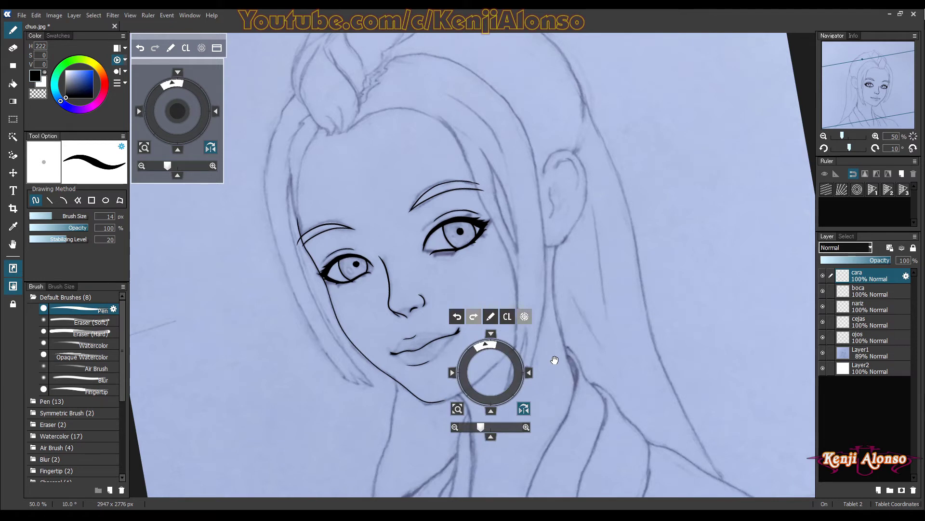
pyautogui.moveTo(554, 360); pyautogui.dragTo(542, 263)
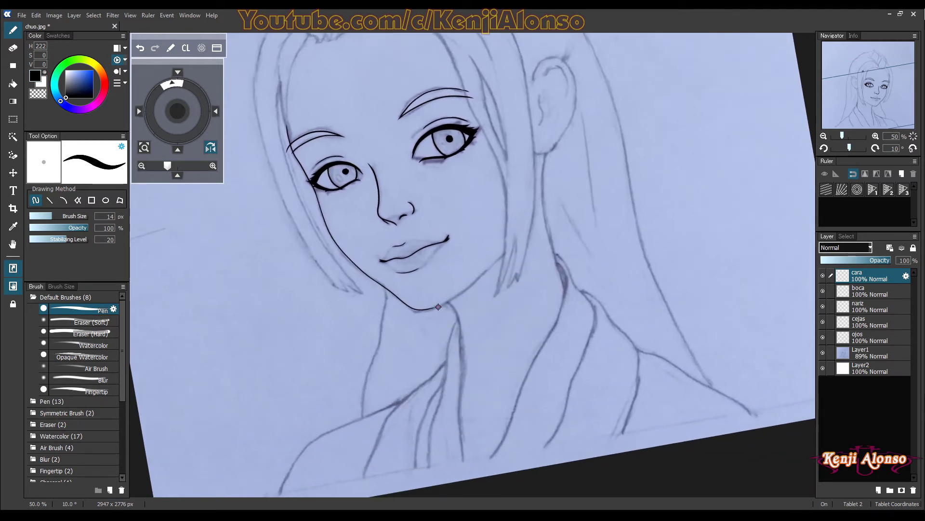
pyautogui.hotkey('ctrl', 'Left')
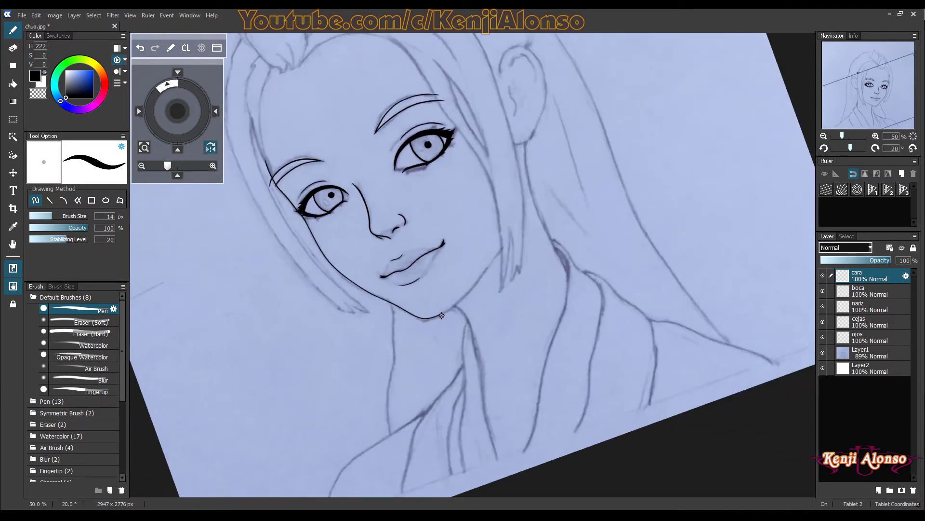
pyautogui.moveTo(434, 317); pyautogui.dragTo(456, 306)
# Ink the jawline from the chin up to the hair strand at the far side of the cheek, redoing the stroke until it follows the sketch.
pyautogui.moveTo(488, 265); pyautogui.dragTo(502, 238)
pyautogui.hotkey('ctrl', 'z')
pyautogui.moveTo(478, 280); pyautogui.dragTo(506, 238)
pyautogui.hotkey('ctrl', 'z')
pyautogui.moveTo(478, 280); pyautogui.dragTo(506, 223)
pyautogui.hotkey('ctrl', 'z')
pyautogui.moveTo(480, 276); pyautogui.dragTo(505, 225)
pyautogui.hotkey('ctrl', 'z')
pyautogui.moveTo(439, 314); pyautogui.dragTo(504, 226)
pyautogui.hotkey('ctrl', 'z')
pyautogui.moveTo(451, 309); pyautogui.dragTo(504, 235)
pyautogui.click(876, 148)
pyautogui.click(875, 149)
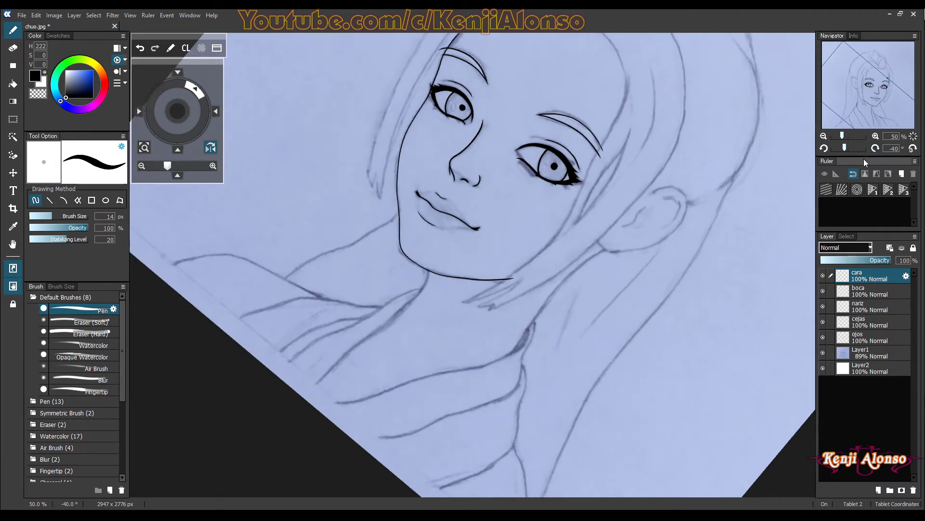
pyautogui.click(824, 149)
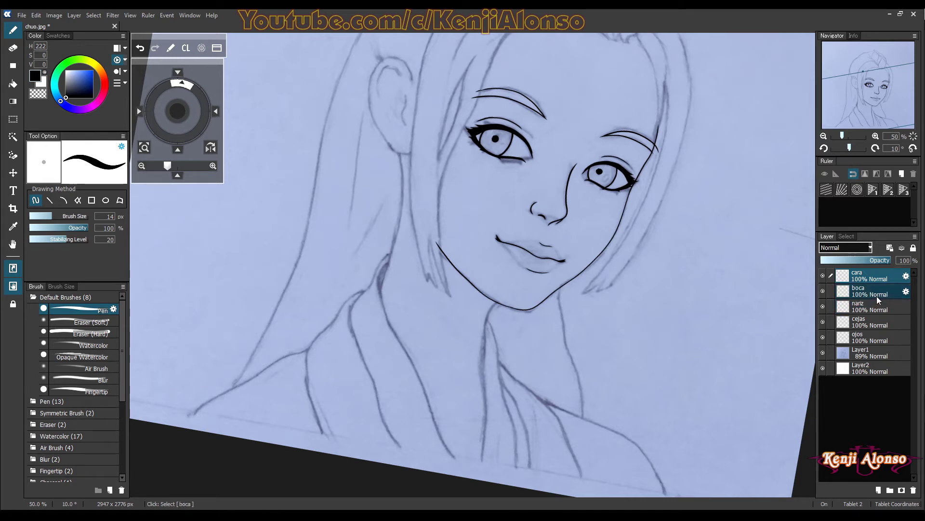
# On the cejas layer, erase the tip of the smaller eye's eyebrow beyond the face outline with the Eraser (Soft) at 21 px.
pyautogui.click(866, 323)
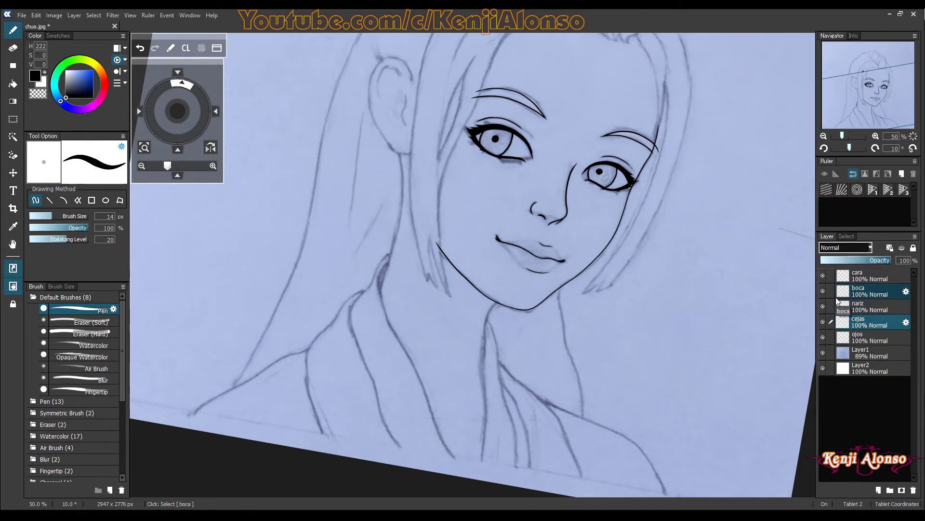
pyautogui.press('e')
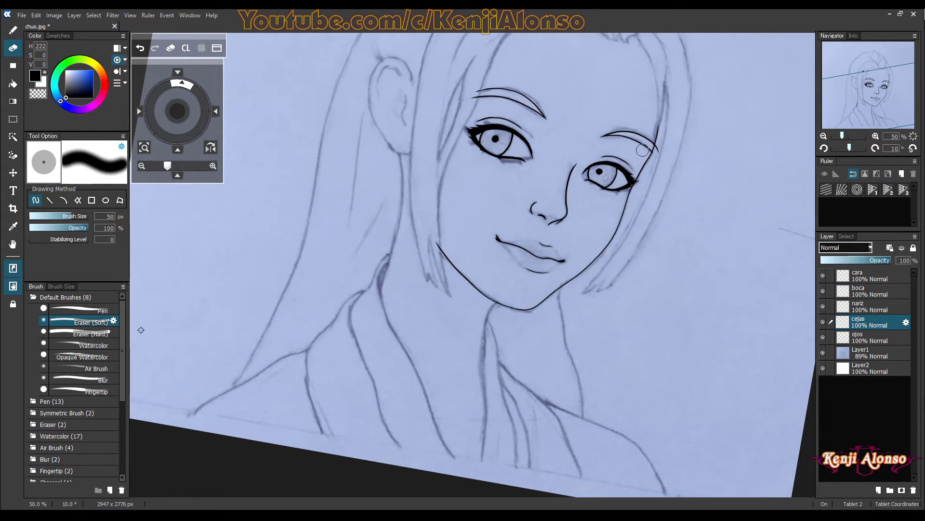
pyautogui.click(64, 216)
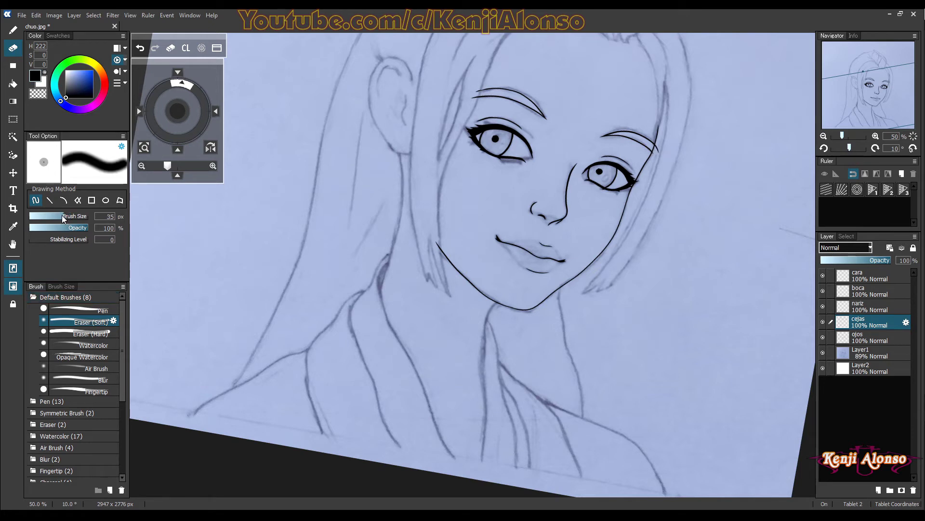
pyautogui.click(61, 216)
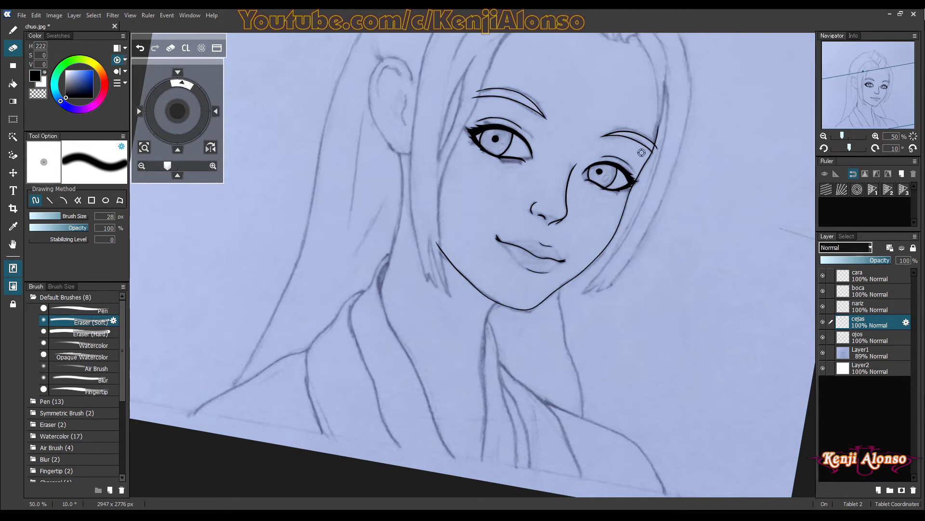
pyautogui.click(56, 216)
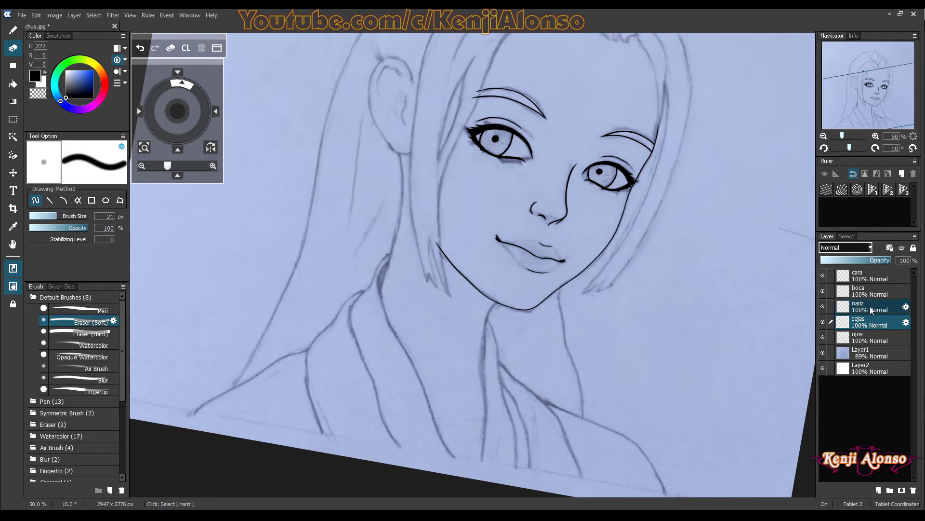
# Return to the cara layer and the 14 px Pen, and ink the first inner fold curves of the ear.
pyautogui.click(870, 278)
pyautogui.keyDown('ctrl'); pyautogui.click(861, 371); pyautogui.keyUp('ctrl')
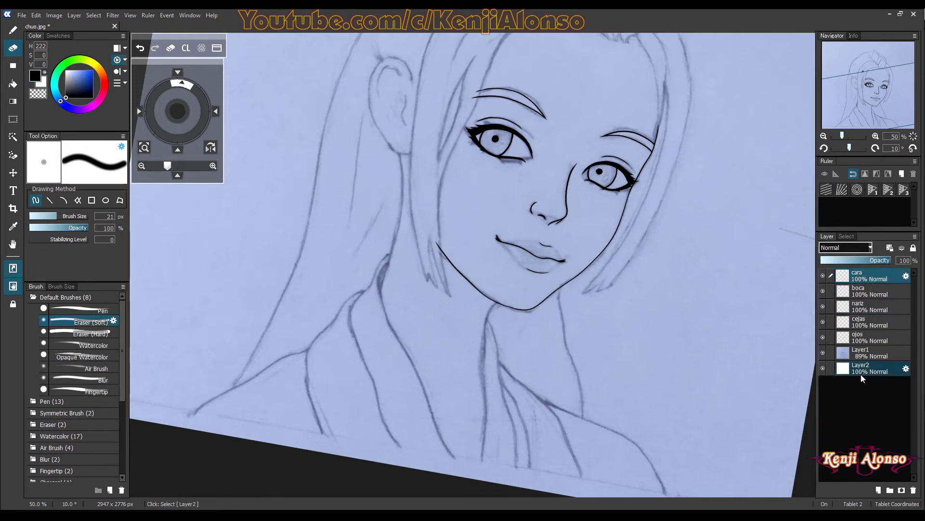
pyautogui.keyDown('ctrl'); pyautogui.click(860, 374); pyautogui.keyUp('ctrl')
pyautogui.click(13, 30)
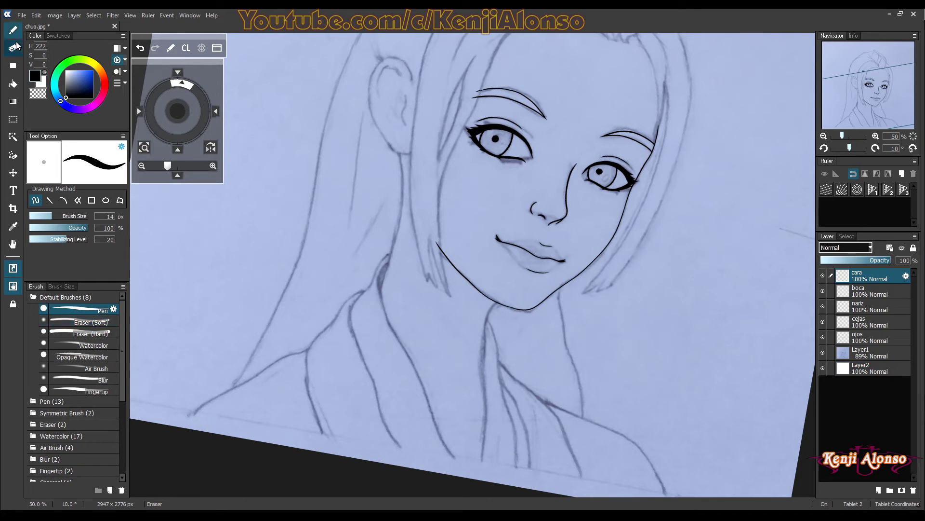
pyautogui.moveTo(499, 310); pyautogui.dragTo(499, 310)
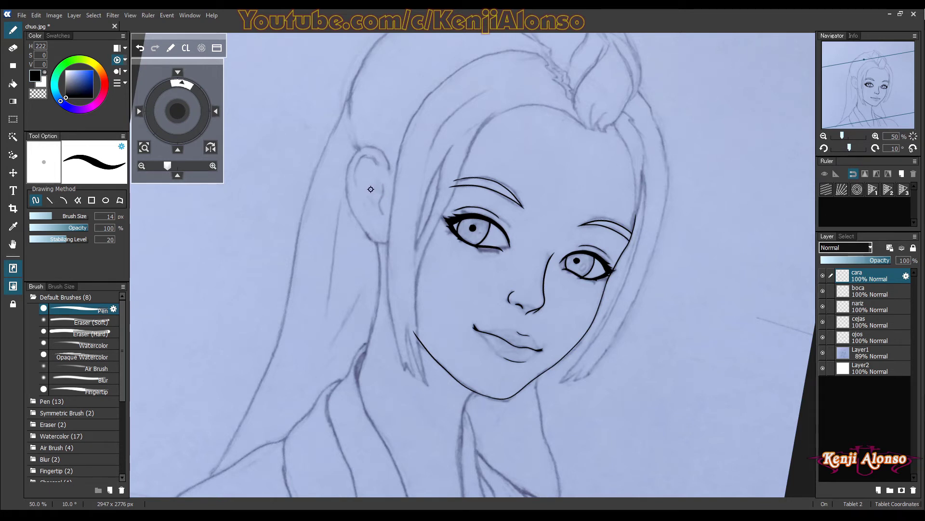
pyautogui.moveTo(371, 188); pyautogui.dragTo(385, 190)
pyautogui.moveTo(369, 204); pyautogui.dragTo(374, 212)
pyautogui.moveTo(367, 182)
pyautogui.mouseDown()
pyautogui.moveTo(381, 165)
pyautogui.moveTo(368, 154)
pyautogui.moveTo(357, 189)
pyautogui.mouseUp()
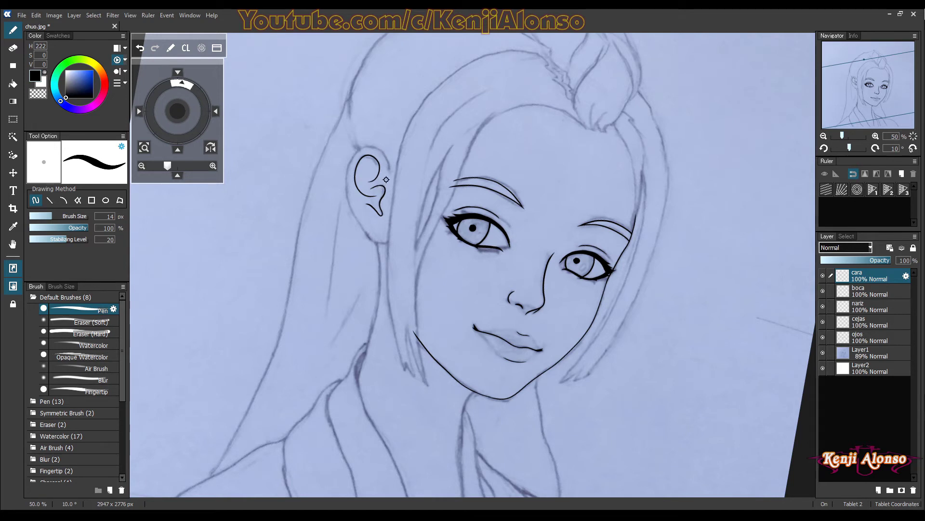
# Undo the ear's upper fold strokes, re-ink the upper fold and central hollow, and clean up the lower notch with the soft eraser.
pyautogui.hotkey('ctrl', 'z')
pyautogui.moveTo(373, 180)
pyautogui.mouseDown()
pyautogui.moveTo(380, 169)
pyautogui.moveTo(370, 155)
pyautogui.moveTo(360, 211)
pyautogui.moveTo(378, 231)
pyautogui.mouseUp()
pyautogui.hotkey('ctrl', 'z')
pyautogui.hotkey('ctrl', 'z')
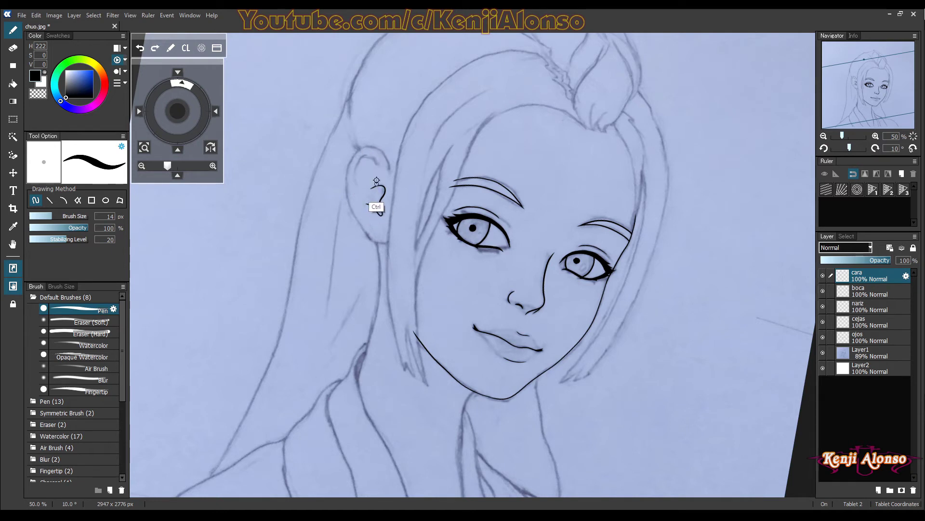
pyautogui.hotkey('ctrl', 'y')
pyautogui.moveTo(367, 155)
pyautogui.mouseDown()
pyautogui.moveTo(356, 173)
pyautogui.moveTo(357, 208)
pyautogui.mouseUp()
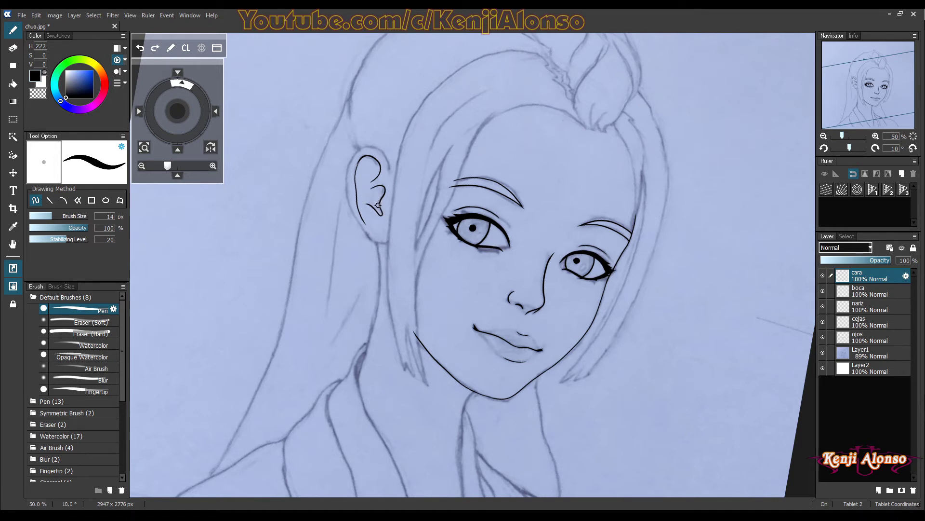
pyautogui.hotkey('ctrl', 'z')
pyautogui.moveTo(362, 187)
pyautogui.mouseDown()
pyautogui.moveTo(371, 170)
pyautogui.moveTo(382, 173)
pyautogui.mouseUp()
pyautogui.click(13, 51)
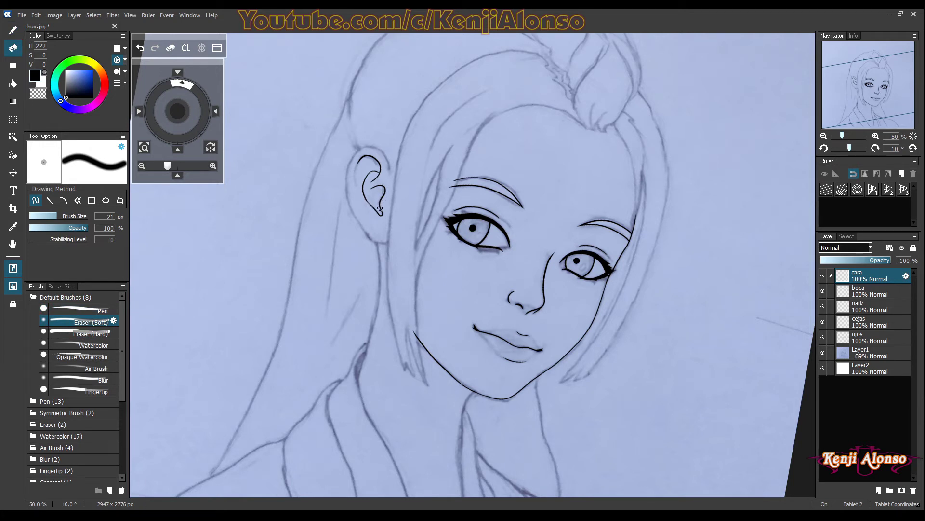
pyautogui.click(14, 31)
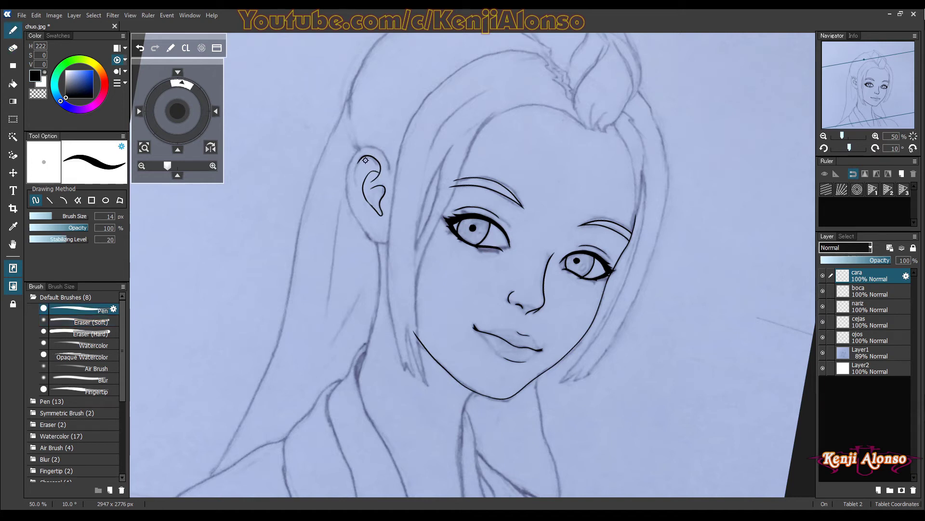
# Ink the ear's inner rim line from the upper fold down toward the lobe.
pyautogui.moveTo(359, 164)
pyautogui.mouseDown()
pyautogui.moveTo(354, 195)
pyautogui.moveTo(378, 220)
pyautogui.mouseUp()
pyautogui.hotkey('ctrl', 'z')
pyautogui.moveTo(361, 212); pyautogui.dragTo(370, 220)
pyautogui.moveTo(380, 177); pyautogui.dragTo(386, 183)
# Erase the curve of the ear's central hollow and re-ink it from the lower notch up toward the upper fold.
pyautogui.press('e')
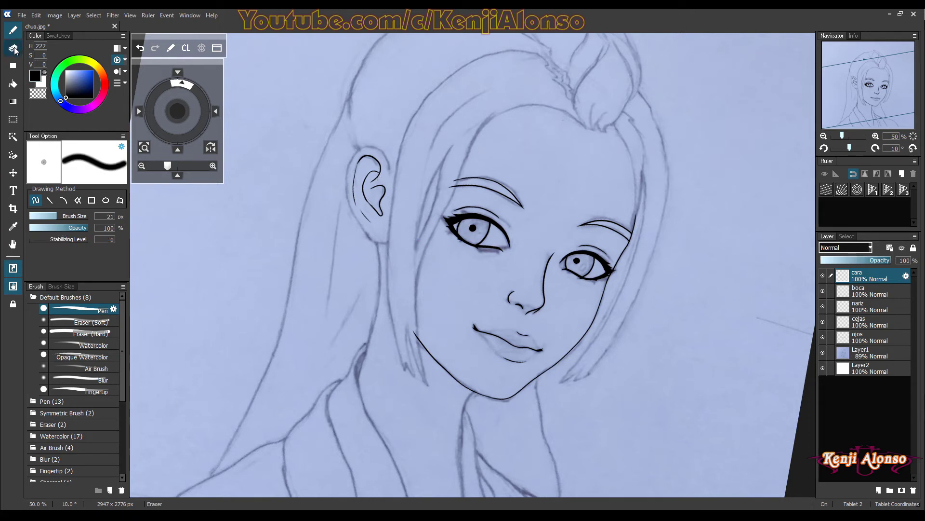
pyautogui.moveTo(375, 198)
pyautogui.mouseDown()
pyautogui.moveTo(376, 211)
pyautogui.moveTo(371, 205)
pyautogui.mouseUp()
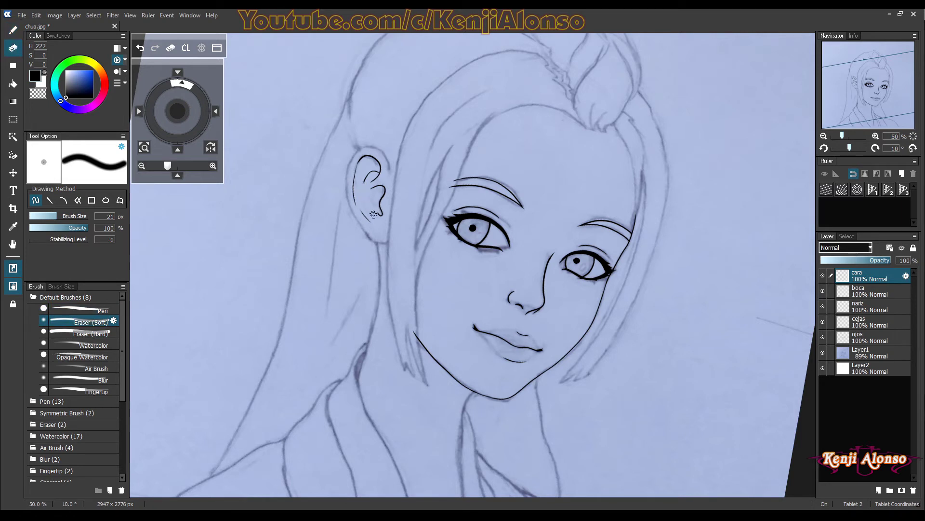
pyautogui.press('p')
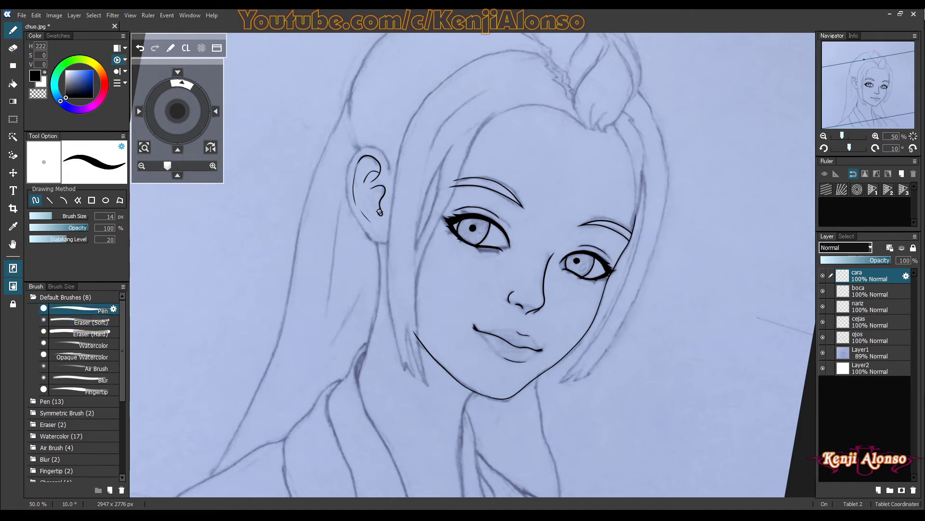
pyautogui.moveTo(377, 212)
pyautogui.mouseDown()
pyautogui.moveTo(360, 191)
pyautogui.moveTo(377, 169)
pyautogui.mouseUp()
pyautogui.press('e')
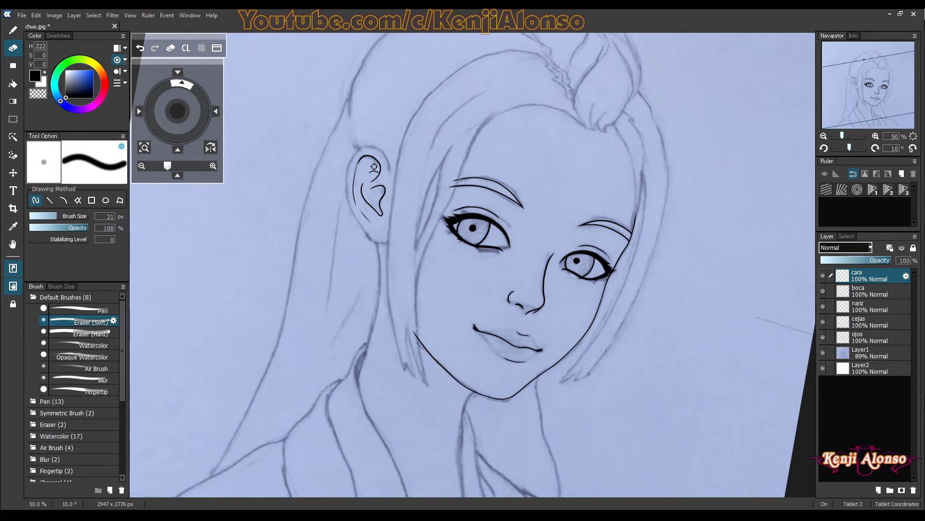
pyautogui.press('b')
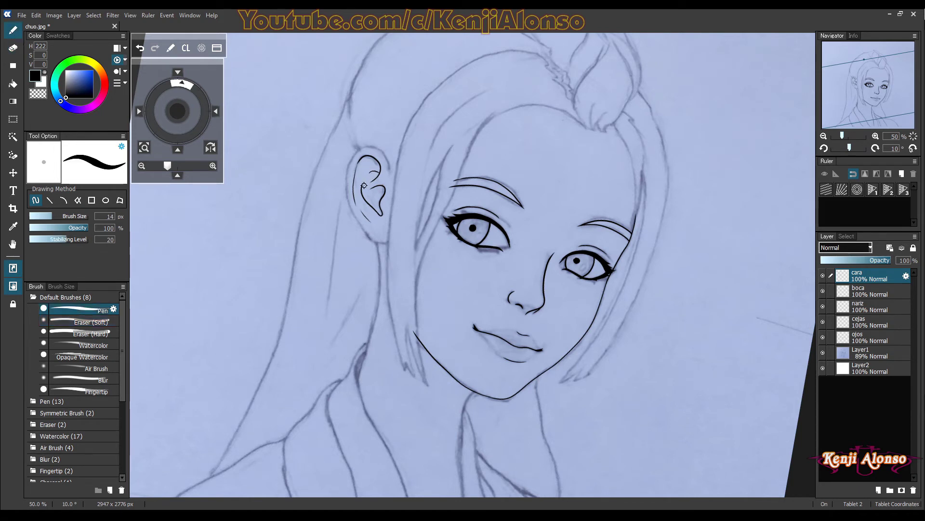
# Redraw the stroke that joins the ear's upper fold to the central hollow.
pyautogui.hotkey('ctrl', 'z')
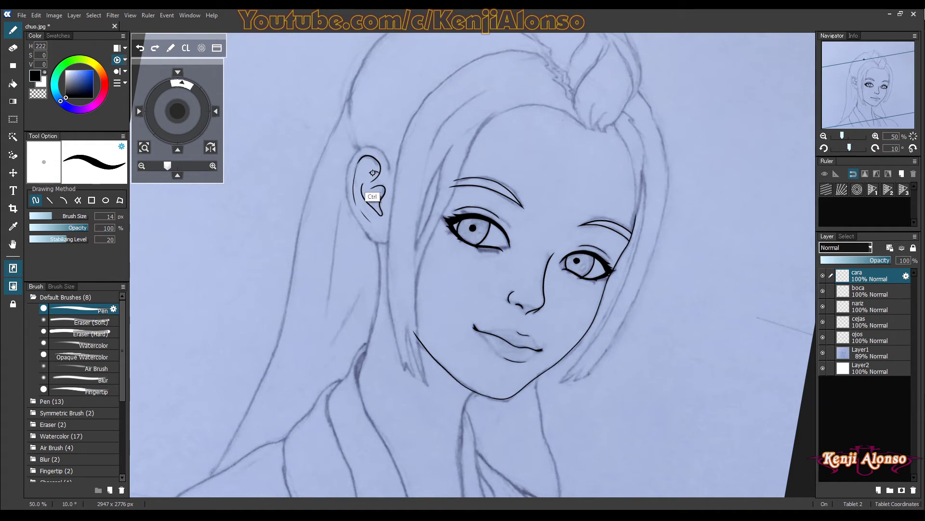
pyautogui.moveTo(379, 168); pyautogui.dragTo(362, 192)
pyautogui.hotkey('ctrl', 'z')
pyautogui.moveTo(366, 182); pyautogui.dragTo(375, 195)
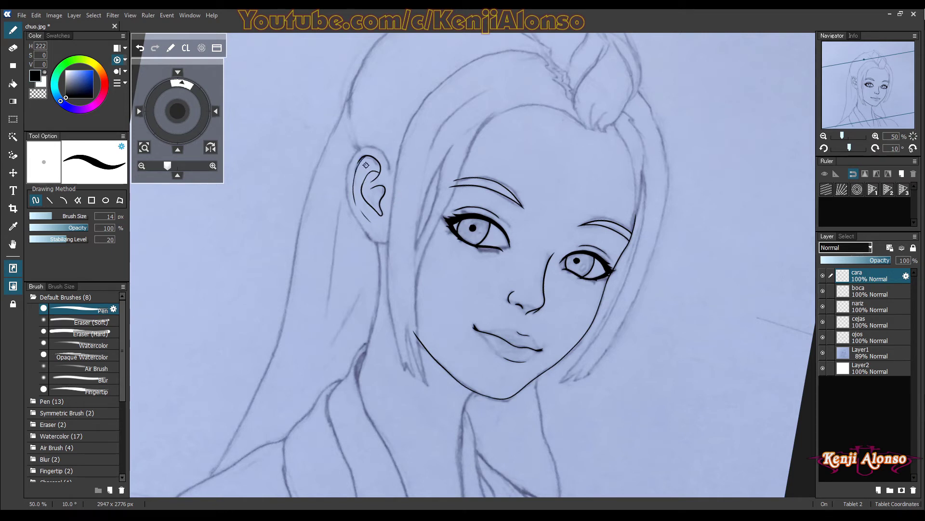
pyautogui.hotkey('ctrl', 'z')
pyautogui.moveTo(356, 166); pyautogui.dragTo(359, 195)
# Ink the outer contour of the ear from the hairline over the top and down to the lobe.
pyautogui.moveTo(463, 275); pyautogui.dragTo(489, 298)
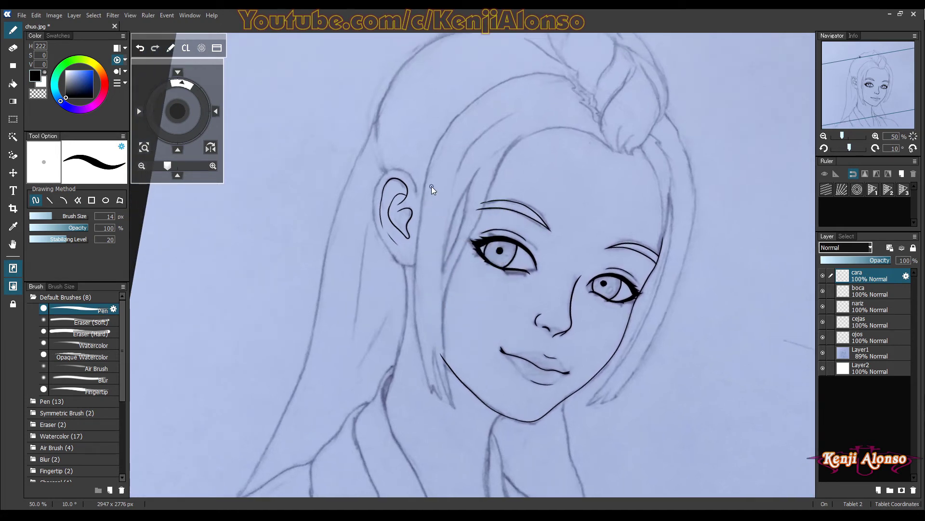
pyautogui.click(875, 148)
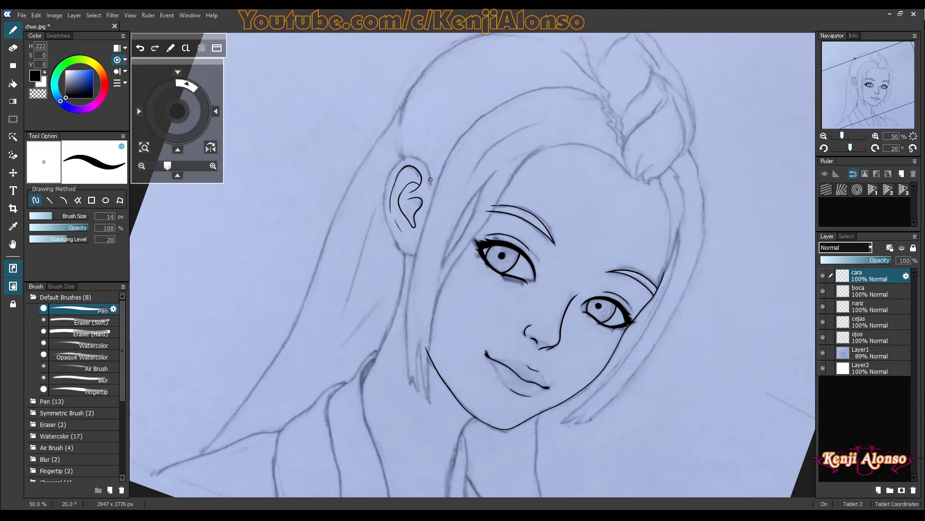
pyautogui.moveTo(399, 161); pyautogui.dragTo(392, 179)
pyautogui.hotkey('ctrl', 'z')
pyautogui.moveTo(385, 180); pyautogui.dragTo(389, 208)
pyautogui.moveTo(388, 177)
pyautogui.mouseDown()
pyautogui.moveTo(386, 211)
pyautogui.moveTo(399, 245)
pyautogui.moveTo(418, 249)
pyautogui.mouseUp()
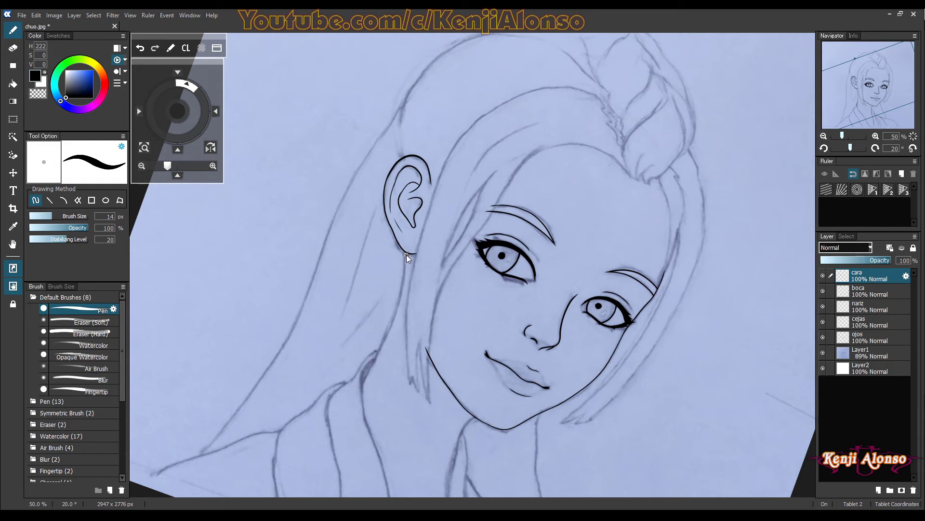
# Ink the neck line from under the ear lobe down to the collar, redoing the stroke until it follows the sketch.
pyautogui.moveTo(406, 256); pyautogui.dragTo(364, 413)
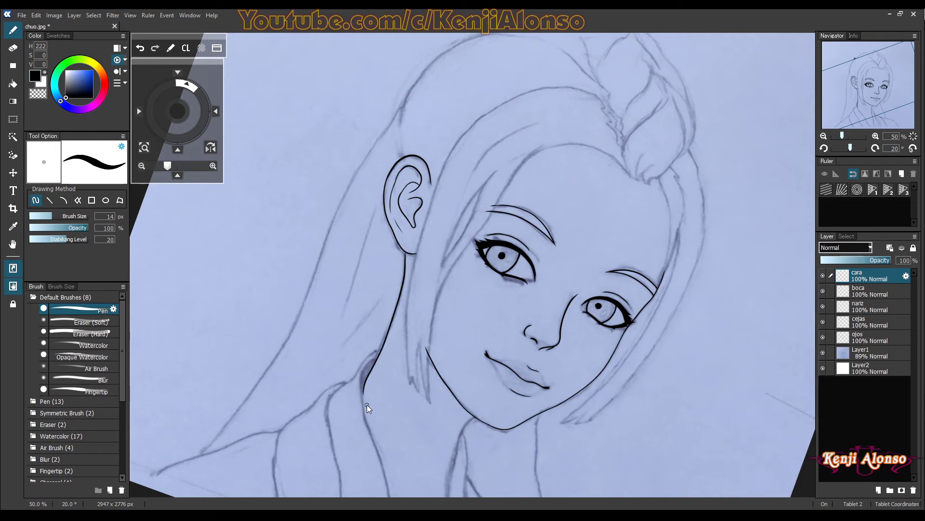
pyautogui.hotkey('ctrl', 'z')
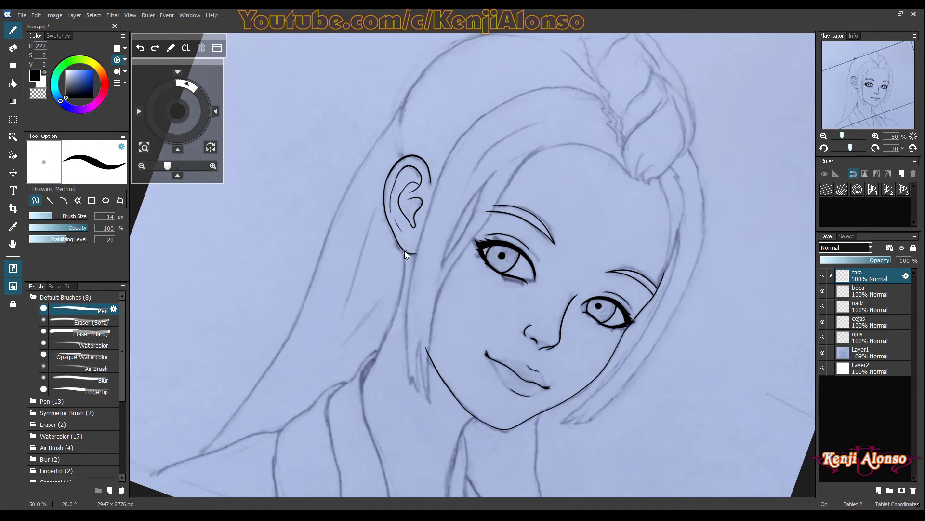
pyautogui.moveTo(404, 250); pyautogui.dragTo(402, 291)
pyautogui.moveTo(403, 248); pyautogui.dragTo(364, 398)
pyautogui.hotkey('ctrl', 'z')
pyautogui.moveTo(404, 251); pyautogui.dragTo(363, 396)
# Ink the bottom edge of the ear lobe and rework the lower end of the neck line beside the collar.
pyautogui.scroll(1, 413, 261)
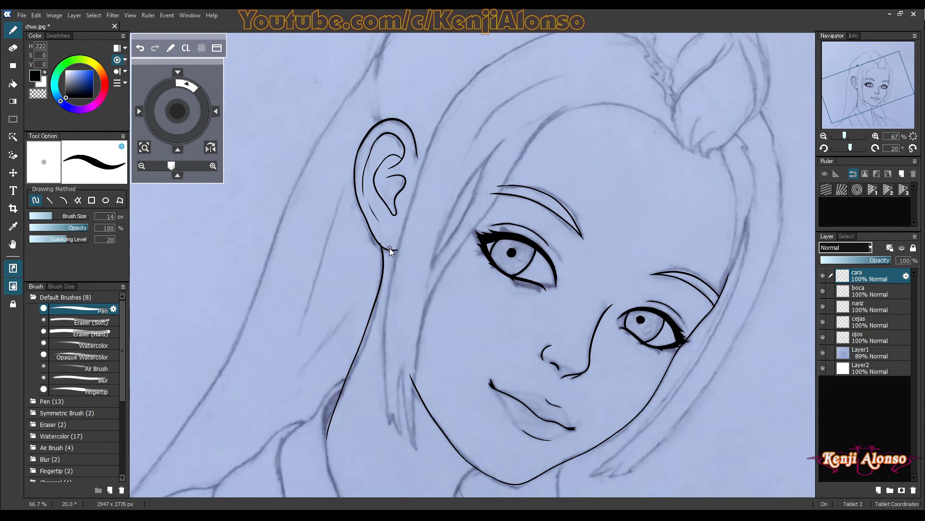
pyautogui.moveTo(380, 244); pyautogui.dragTo(397, 250)
pyautogui.moveTo(345, 381)
pyautogui.mouseDown()
pyautogui.moveTo(328, 435)
pyautogui.moveTo(335, 407)
pyautogui.moveTo(328, 438)
pyautogui.mouseUp()
pyautogui.hotkey('ctrl', 'z')
pyautogui.hotkey('ctrl', 'z')
pyautogui.moveTo(338, 399); pyautogui.dragTo(327, 440)
pyautogui.hotkey('ctrl', 'z')
pyautogui.moveTo(343, 385); pyautogui.dragTo(327, 443)
pyautogui.hotkey('ctrl', 'z')
pyautogui.hotkey('ctrl', 'z')
pyautogui.moveTo(342, 386); pyautogui.dragTo(326, 447)
pyautogui.scroll(1, 387, 254)
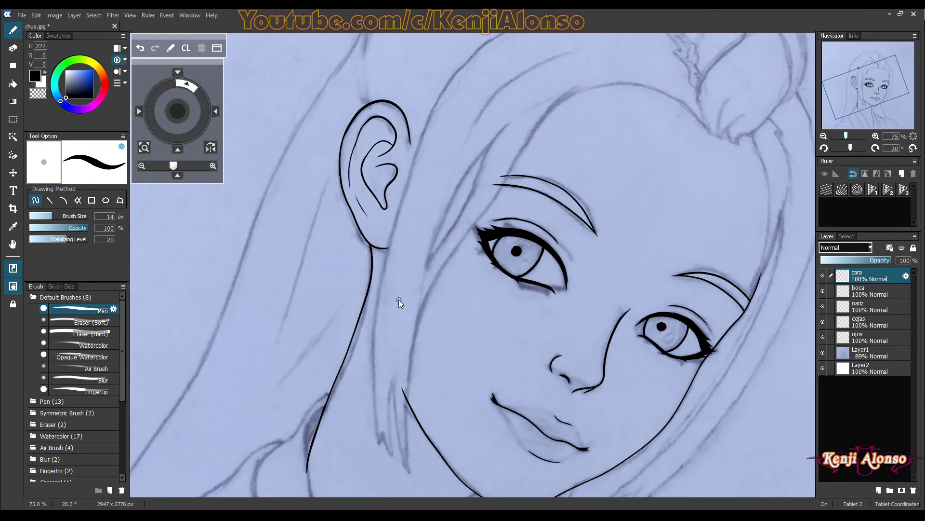
# Add a new layer above the face outline layer and name it cabello.
pyautogui.scroll(-3, 453, 361)
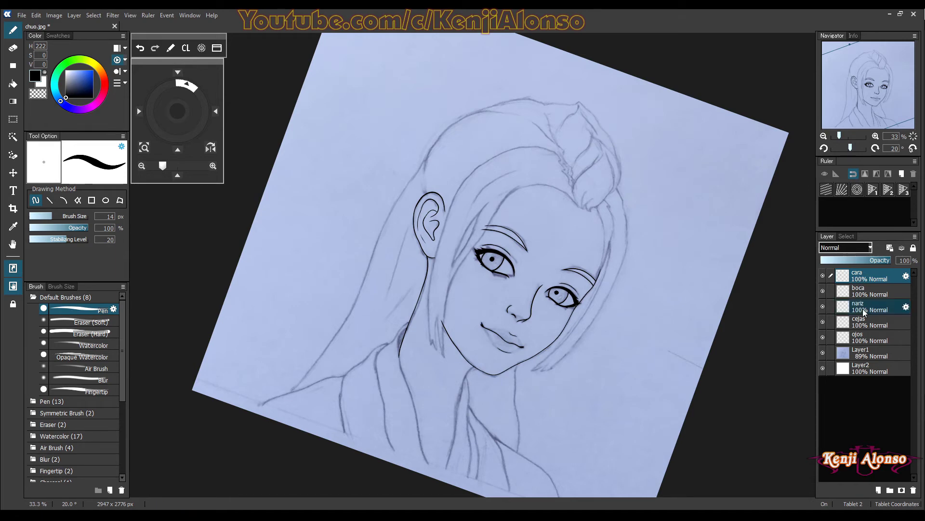
pyautogui.click(878, 490)
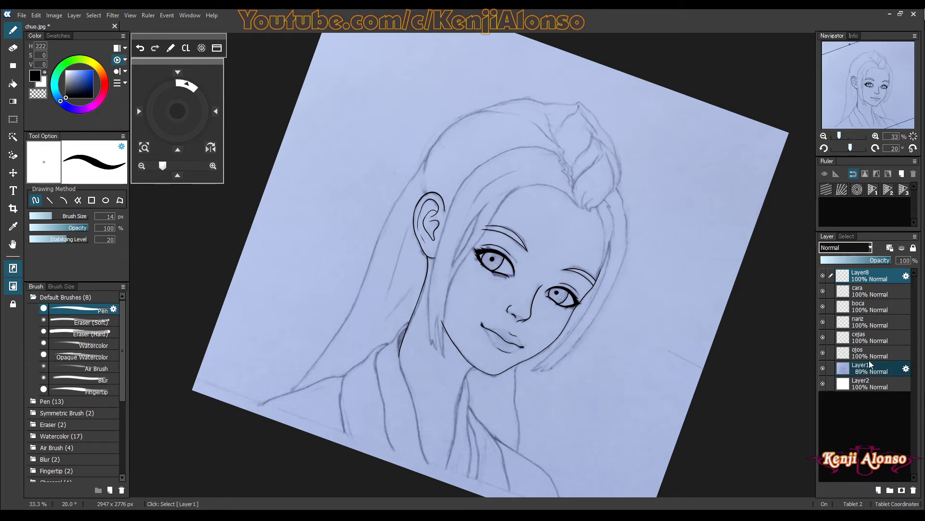
pyautogui.doubleClick(858, 278)
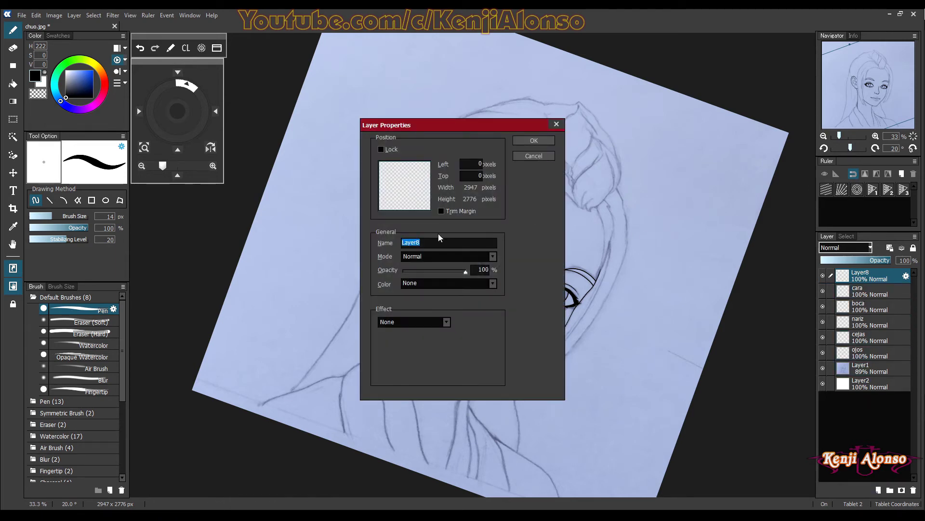
pyautogui.write('cabello')
pyautogui.click(533, 143)
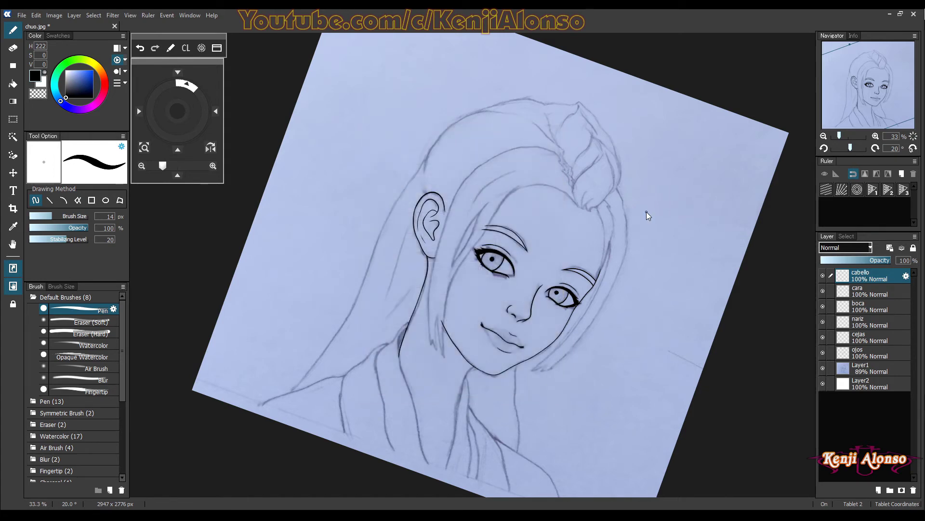
# Ink the pointed tuft of hair above the forehead, including both curved sides and the split tips at its lower end.
pyautogui.click(913, 148)
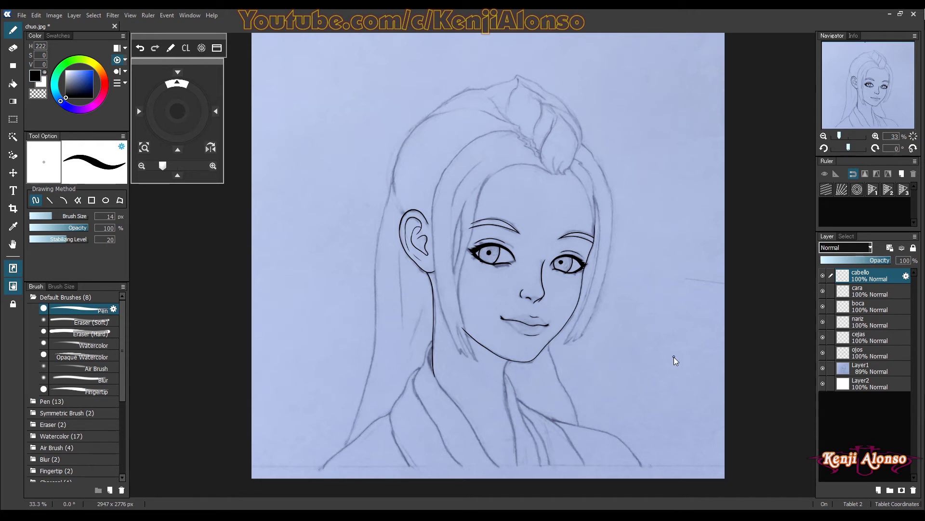
pyautogui.scroll(1, 674, 359)
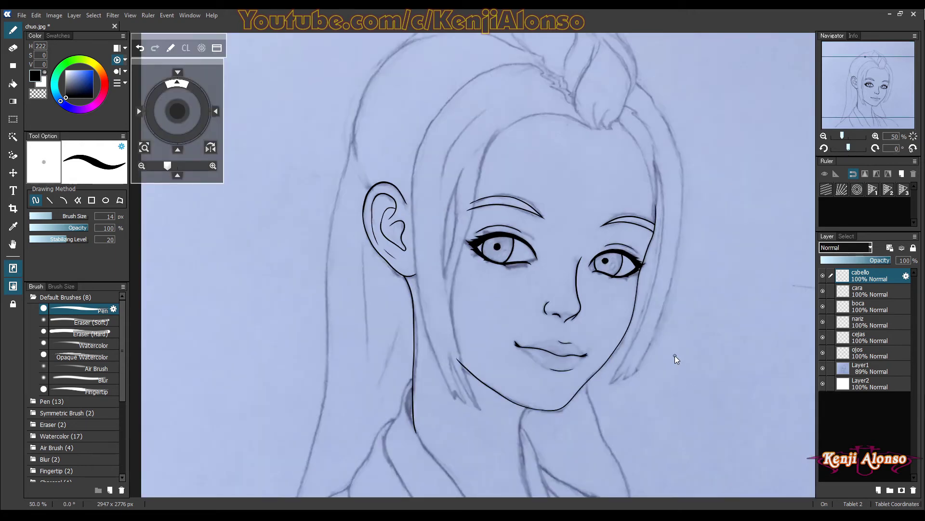
pyautogui.rightClick(675, 355)
pyautogui.click(636, 349)
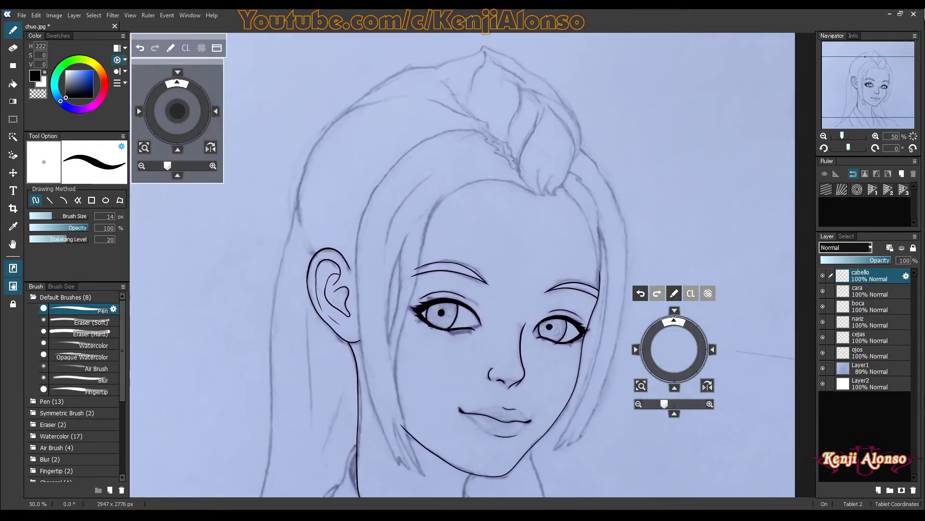
pyautogui.click(634, 345)
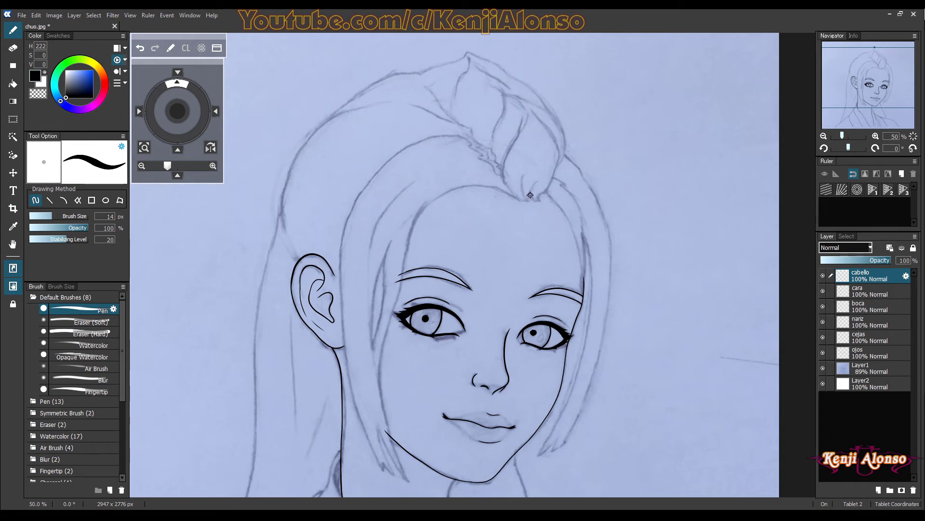
pyautogui.moveTo(529, 201)
pyautogui.mouseDown()
pyautogui.moveTo(514, 197)
pyautogui.moveTo(515, 154)
pyautogui.moveTo(506, 169)
pyautogui.mouseUp()
pyautogui.moveTo(506, 157); pyautogui.dragTo(519, 110)
pyautogui.hotkey('ctrl', 'z')
pyautogui.moveTo(528, 202)
pyautogui.mouseDown()
pyautogui.moveTo(523, 174)
pyautogui.moveTo(536, 187)
pyautogui.mouseUp()
pyautogui.moveTo(557, 175)
pyautogui.mouseDown()
pyautogui.moveTo(548, 124)
pyautogui.moveTo(525, 87)
pyautogui.mouseUp()
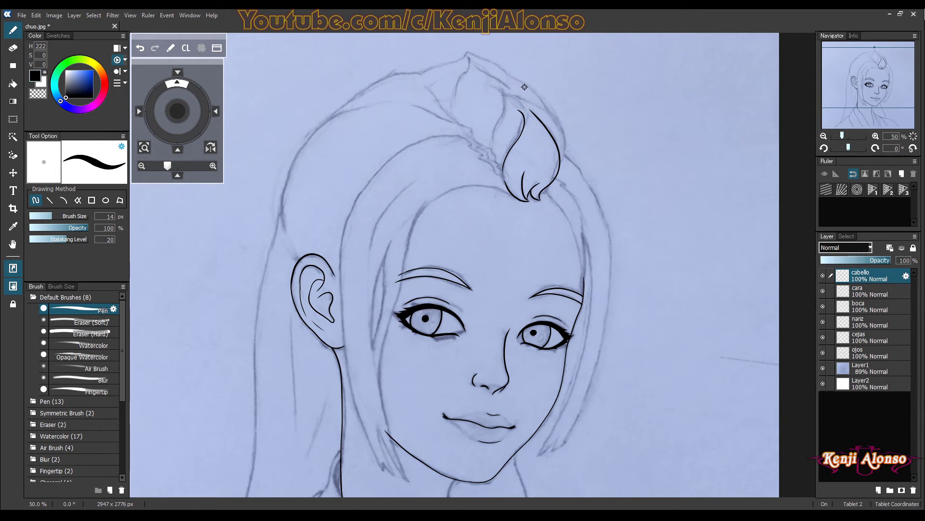
# Ink the hairline from the tuft over the forehead toward the temple on the ear side, redoing the stroke until it follows the sketch.
pyautogui.click(823, 148)
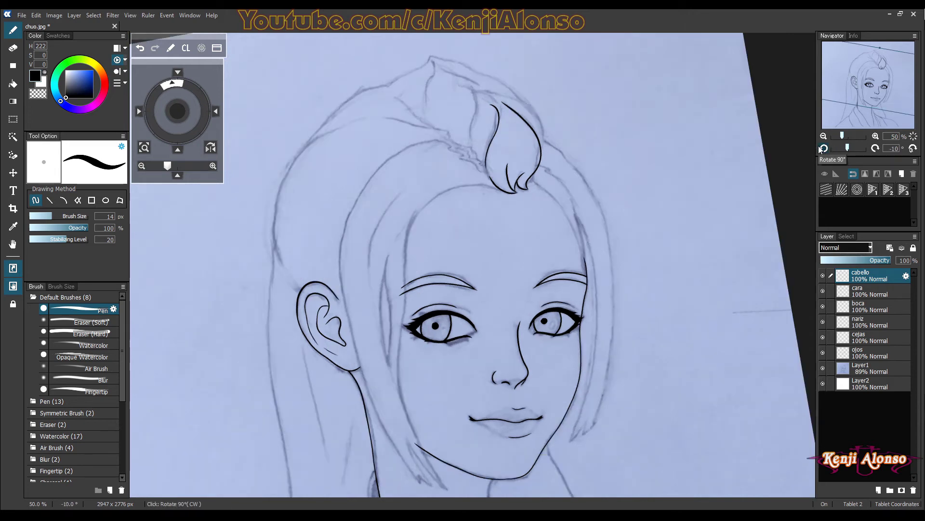
pyautogui.scroll(-1, 498, 217)
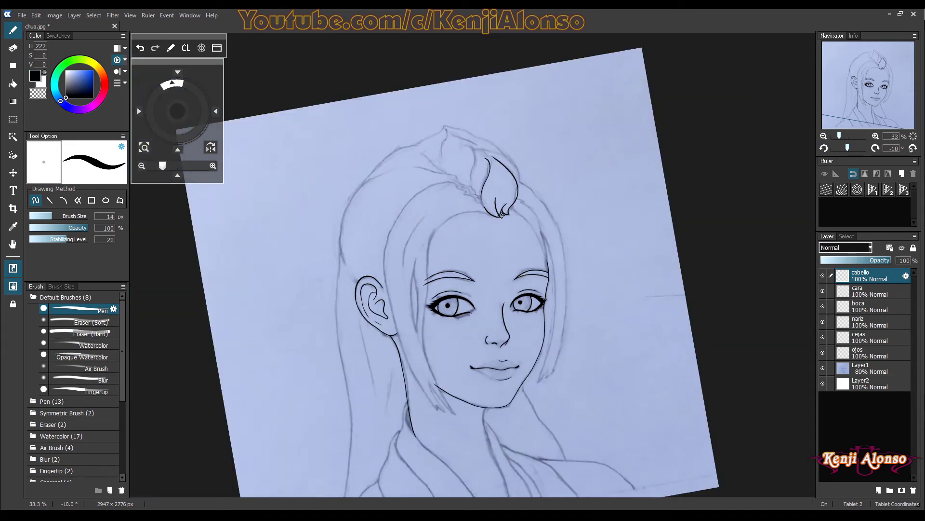
pyautogui.click(823, 148)
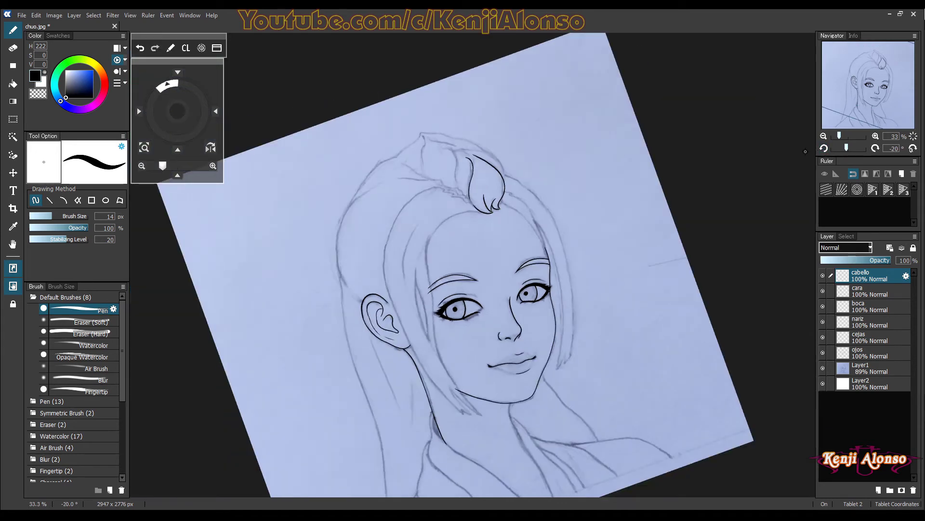
pyautogui.rightClick(497, 252)
pyautogui.moveTo(497, 252); pyautogui.dragTo(478, 164)
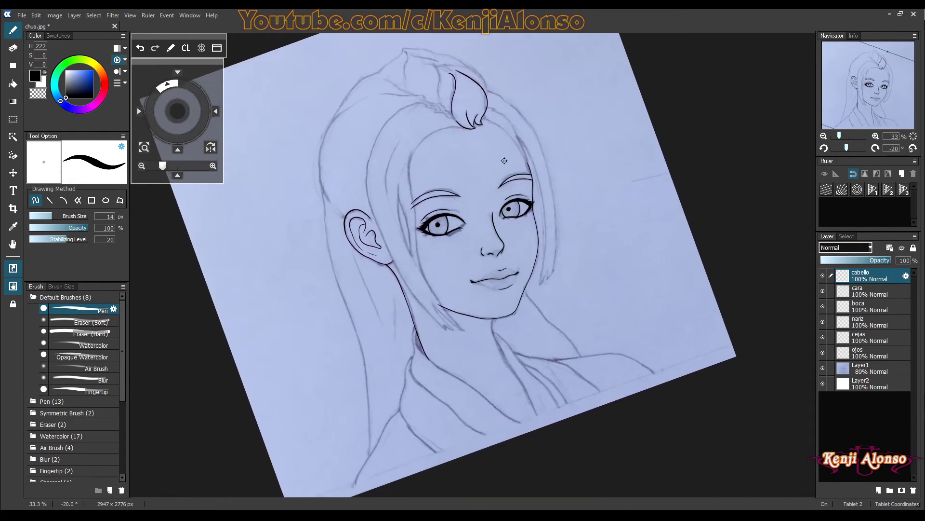
pyautogui.click(824, 150)
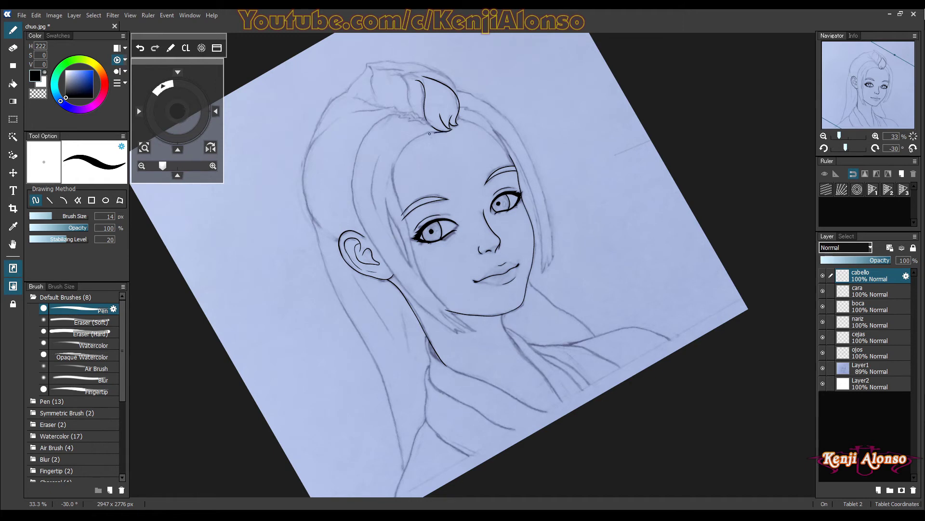
pyautogui.moveTo(429, 134)
pyautogui.mouseDown()
pyautogui.moveTo(396, 160)
pyautogui.moveTo(394, 201)
pyautogui.mouseUp()
pyautogui.hotkey('ctrl', 'z')
pyautogui.moveTo(397, 161); pyautogui.dragTo(396, 195)
pyautogui.hotkey('ctrl', 'z')
pyautogui.moveTo(442, 132)
pyautogui.mouseDown()
pyautogui.moveTo(413, 140)
pyautogui.moveTo(395, 175)
pyautogui.moveTo(396, 199)
pyautogui.mouseUp()
pyautogui.hotkey('ctrl', 'z')
pyautogui.moveTo(442, 131)
pyautogui.mouseDown()
pyautogui.moveTo(402, 148)
pyautogui.moveTo(393, 168)
pyautogui.moveTo(395, 198)
pyautogui.mouseUp()
pyautogui.hotkey('ctrl', 'z')
pyautogui.hotkey('ctrl', '+')
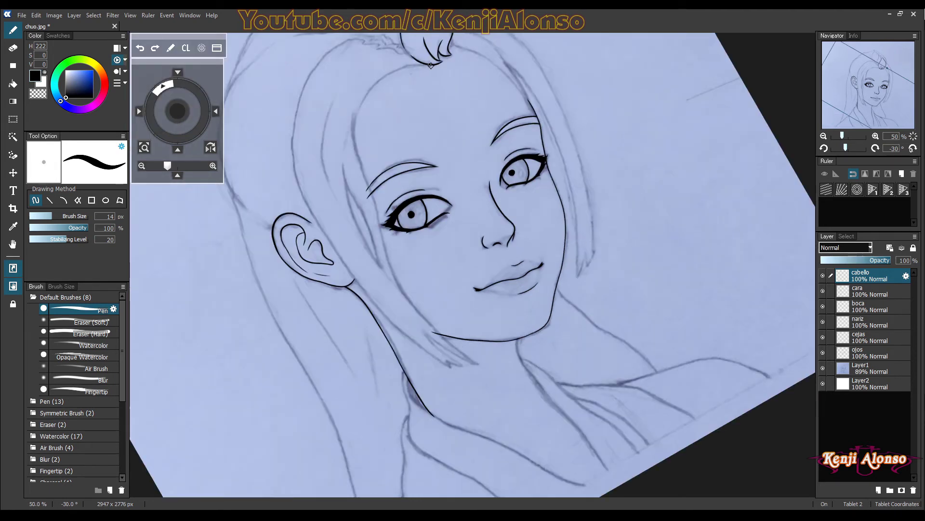
pyautogui.moveTo(430, 65)
pyautogui.mouseDown()
pyautogui.moveTo(372, 83)
pyautogui.moveTo(358, 170)
pyautogui.mouseUp()
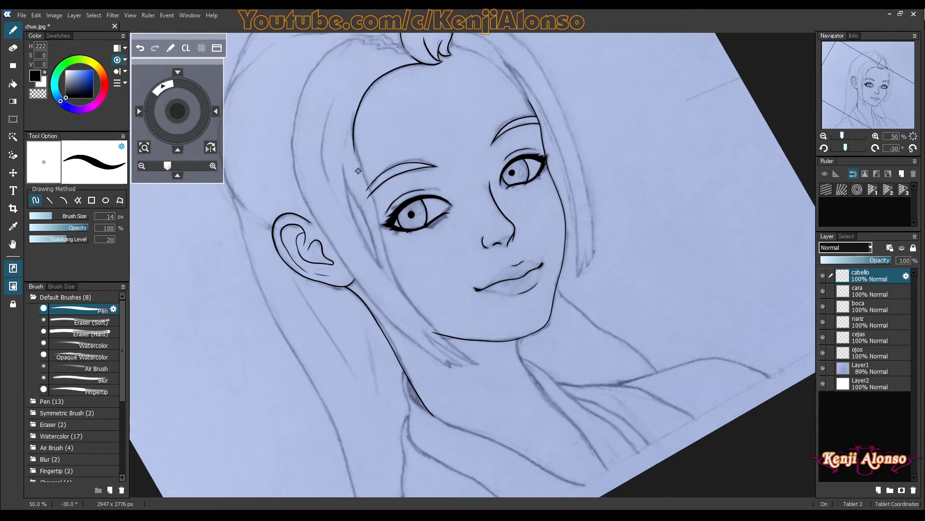
# Continue the hairline down as the inner edge of the side lock to its tip beside the jaw, redrawing the stroke once.
pyautogui.click(913, 149)
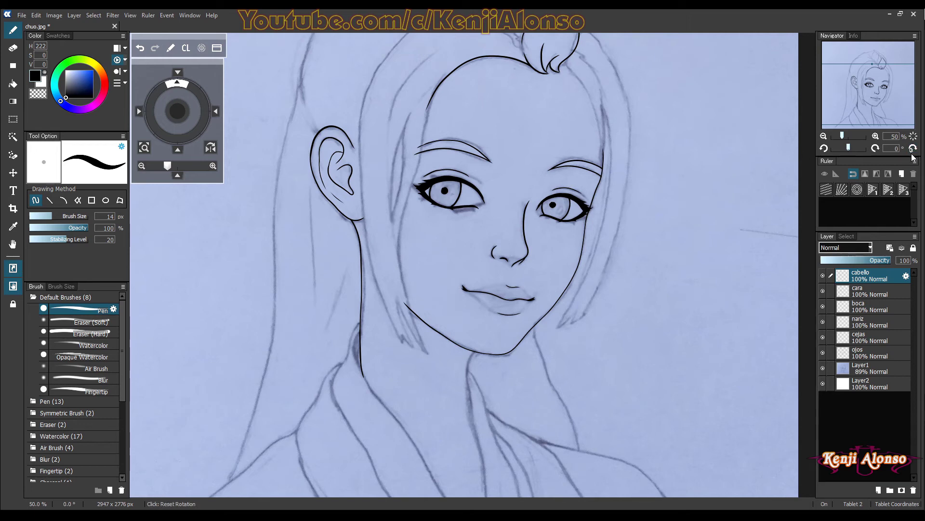
pyautogui.click(876, 149)
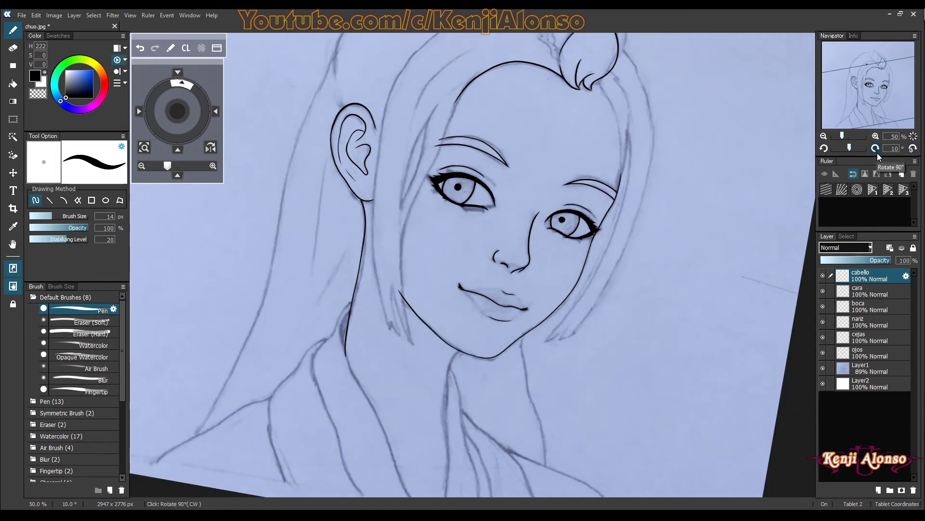
pyautogui.click(876, 151)
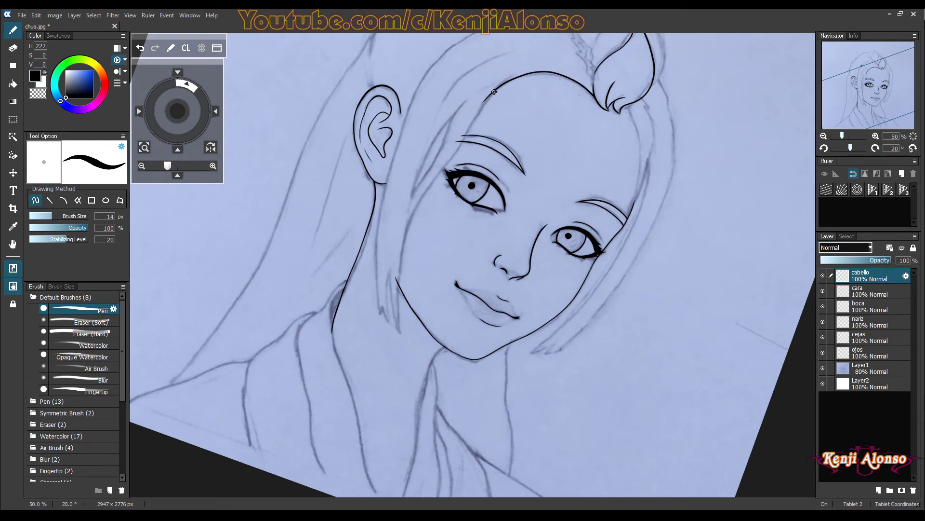
pyautogui.moveTo(466, 129)
pyautogui.mouseDown()
pyautogui.moveTo(411, 209)
pyautogui.moveTo(395, 293)
pyautogui.moveTo(398, 347)
pyautogui.mouseUp()
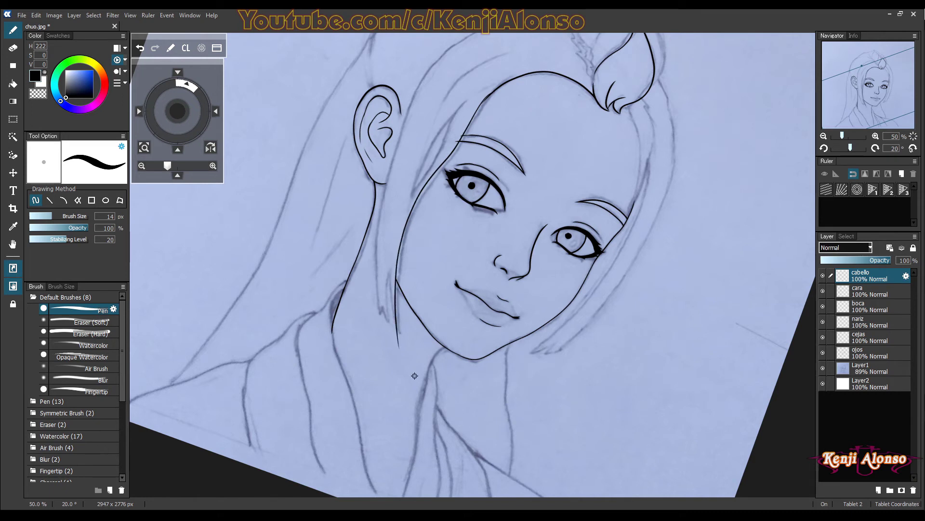
pyautogui.hotkey('ctrl', 'z')
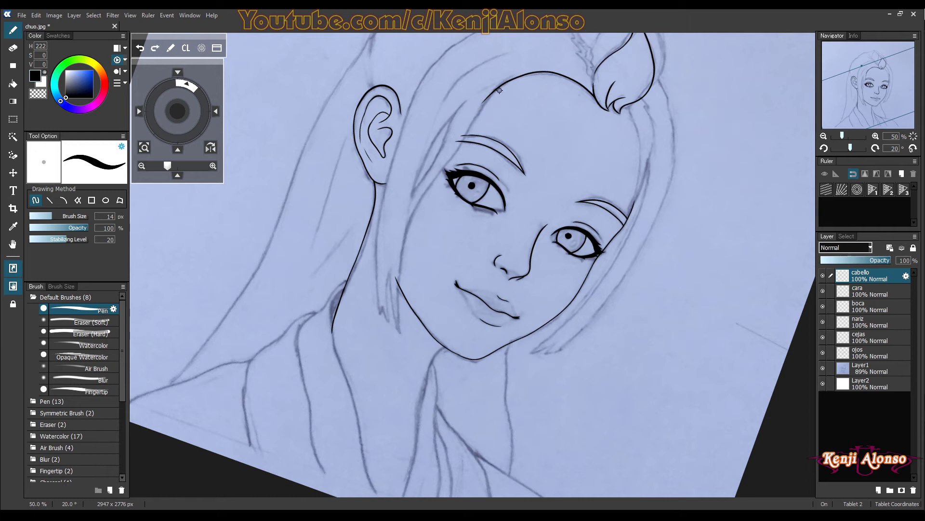
pyautogui.moveTo(480, 106)
pyautogui.mouseDown()
pyautogui.moveTo(425, 190)
pyautogui.moveTo(399, 260)
pyautogui.moveTo(397, 332)
pyautogui.mouseUp()
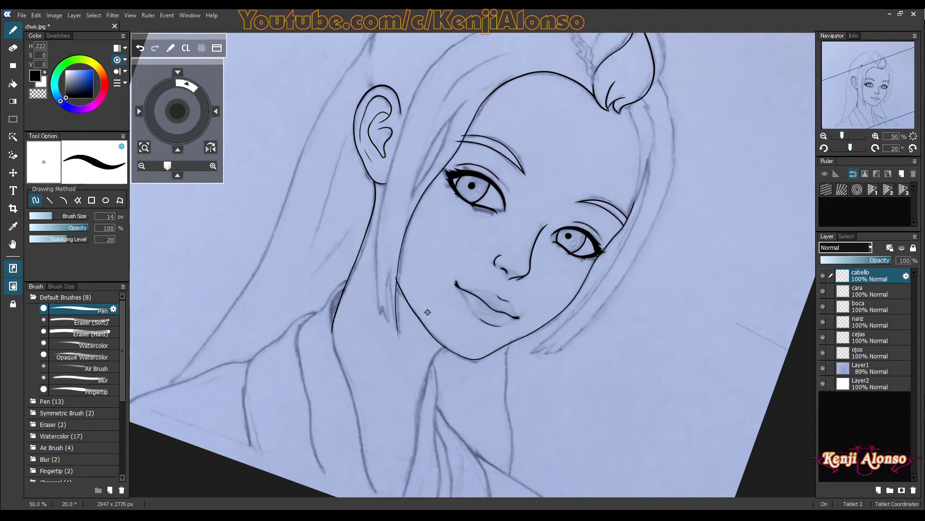
# Ink the pointed ends of the side lock and its outer edge up past the ear, redoing the outer stroke once.
pyautogui.moveTo(396, 302)
pyautogui.mouseDown()
pyautogui.moveTo(399, 337)
pyautogui.moveTo(391, 264)
pyautogui.mouseUp()
pyautogui.moveTo(390, 321); pyautogui.dragTo(393, 258)
pyautogui.moveTo(383, 313); pyautogui.dragTo(383, 296)
pyautogui.moveTo(381, 310)
pyautogui.mouseDown()
pyautogui.moveTo(389, 182)
pyautogui.moveTo(404, 130)
pyautogui.mouseUp()
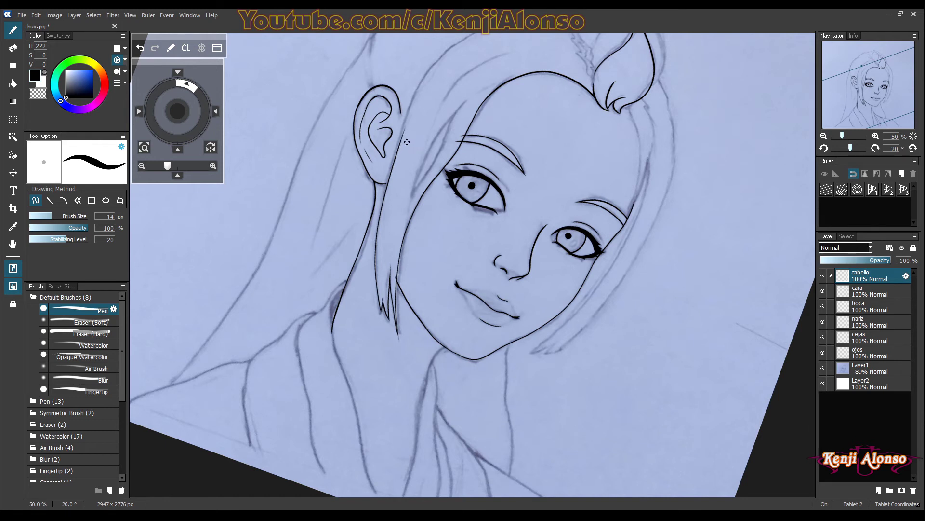
pyautogui.hotkey('ctrl', 'z')
pyautogui.moveTo(384, 298)
pyautogui.mouseDown()
pyautogui.moveTo(381, 313)
pyautogui.moveTo(381, 179)
pyautogui.moveTo(405, 100)
pyautogui.moveTo(417, 91)
pyautogui.mouseUp()
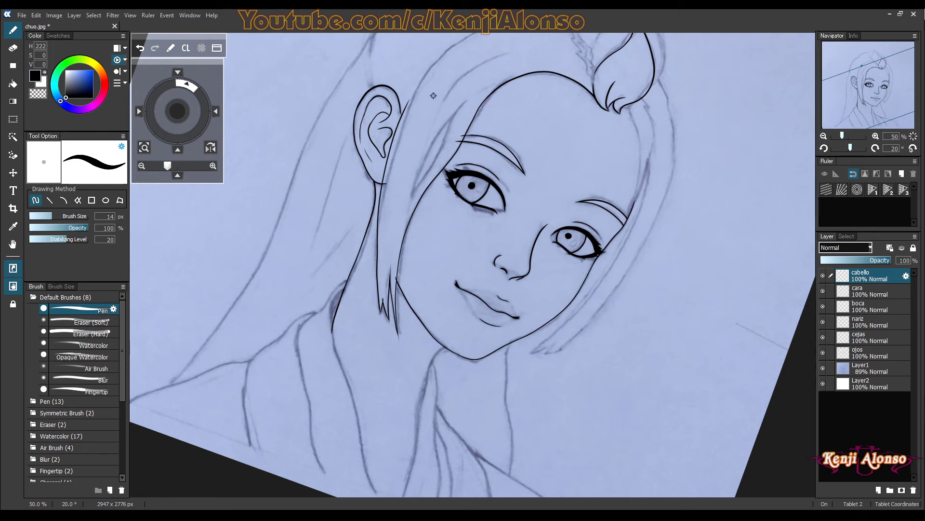
# Extend the side lock's outer edge from the ear in an arc over the head toward the tuft, redoing strokes that stray.
pyautogui.rightClick(507, 214)
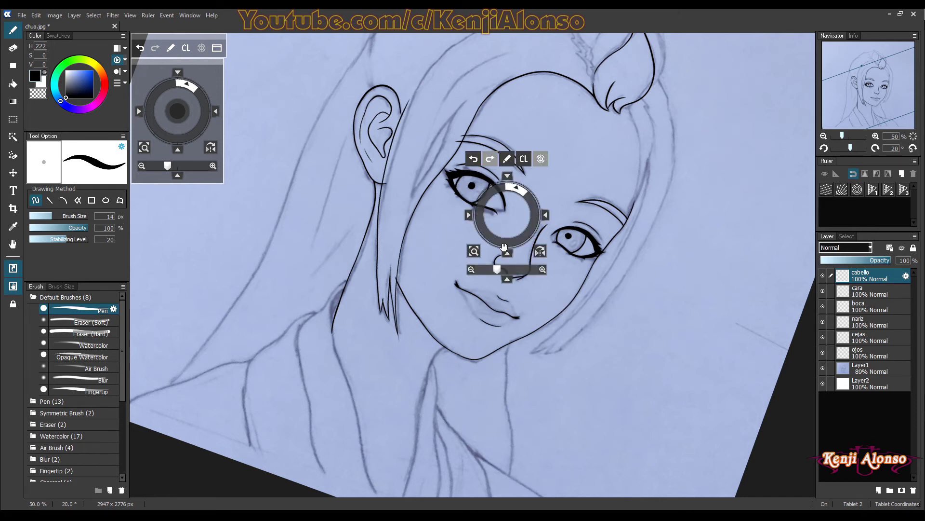
pyautogui.moveTo(470, 163); pyautogui.dragTo(465, 249)
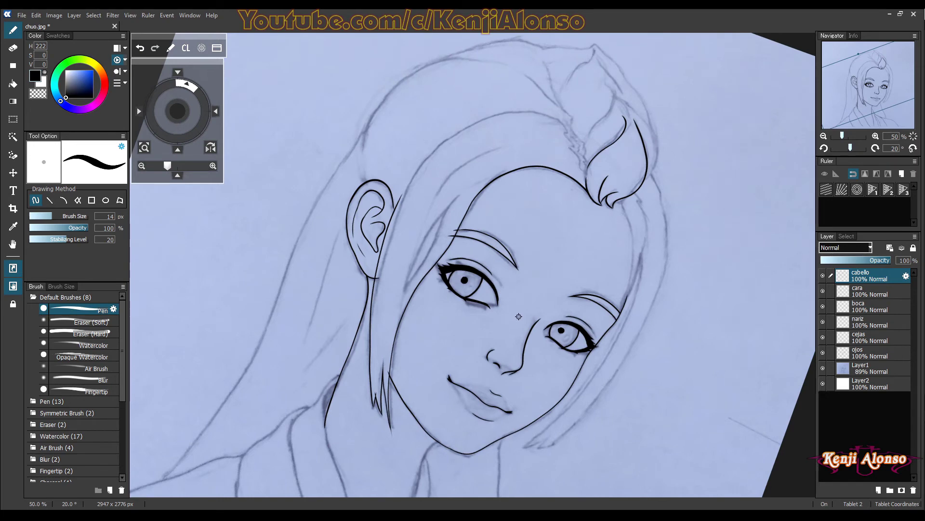
pyautogui.click(824, 148)
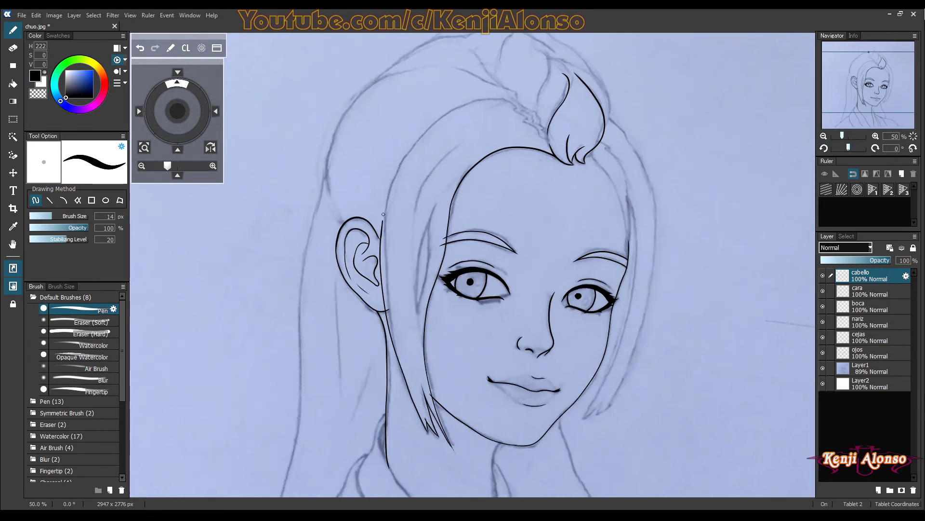
pyautogui.moveTo(384, 214); pyautogui.dragTo(393, 186)
pyautogui.hotkey('ctrl', 'z')
pyautogui.moveTo(381, 226)
pyautogui.mouseDown()
pyautogui.moveTo(397, 171)
pyautogui.moveTo(425, 131)
pyautogui.moveTo(482, 99)
pyautogui.mouseUp()
pyautogui.moveTo(449, 111)
pyautogui.mouseDown()
pyautogui.moveTo(482, 102)
pyautogui.moveTo(507, 102)
pyautogui.mouseUp()
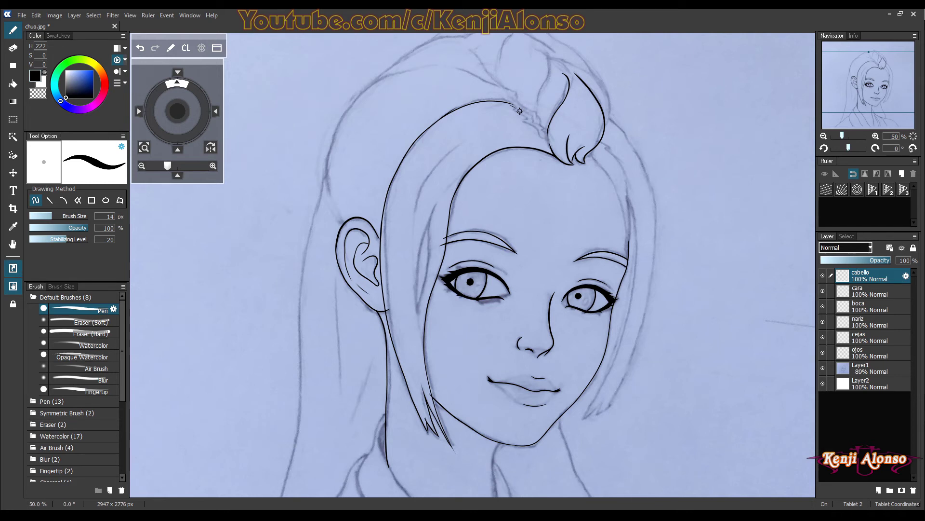
pyautogui.hotkey('ctrl', 'z')
# Ink the inner strand lines of the side lock and the short stray hairs just above the ear.
pyautogui.moveTo(417, 315); pyautogui.dragTo(440, 195)
pyautogui.moveTo(418, 264); pyautogui.dragTo(429, 223)
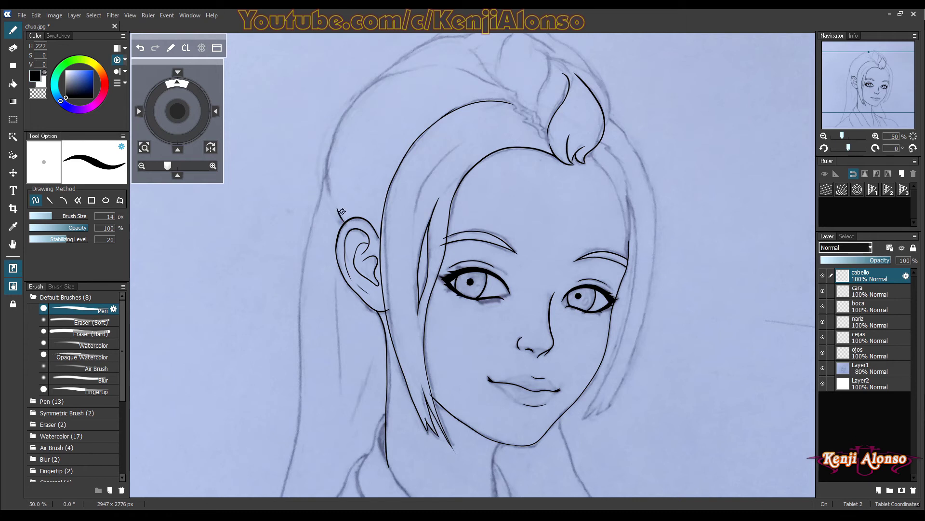
pyautogui.hotkey('ctrl', 'z')
pyautogui.moveTo(344, 222); pyautogui.dragTo(337, 211)
pyautogui.hotkey('ctrl', 'z')
pyautogui.moveTo(343, 221); pyautogui.dragTo(336, 210)
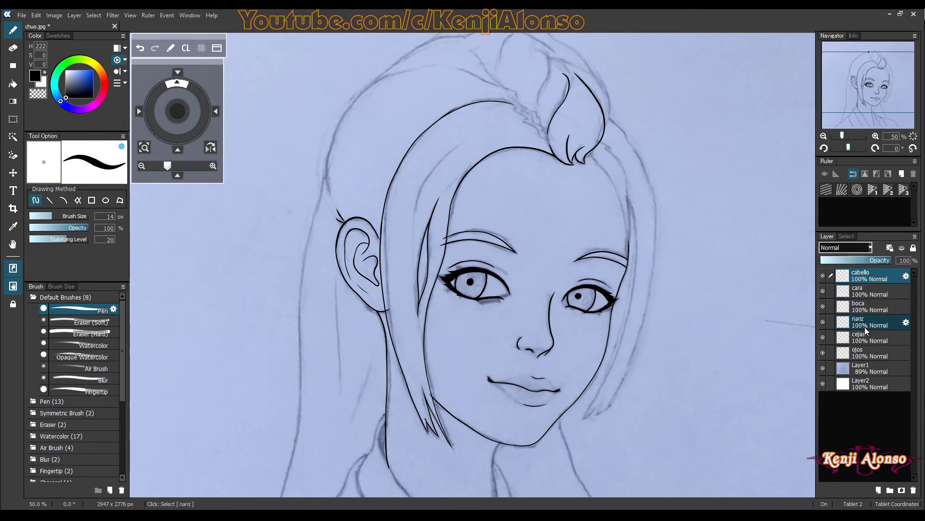
pyautogui.click(870, 294)
pyautogui.press('e')
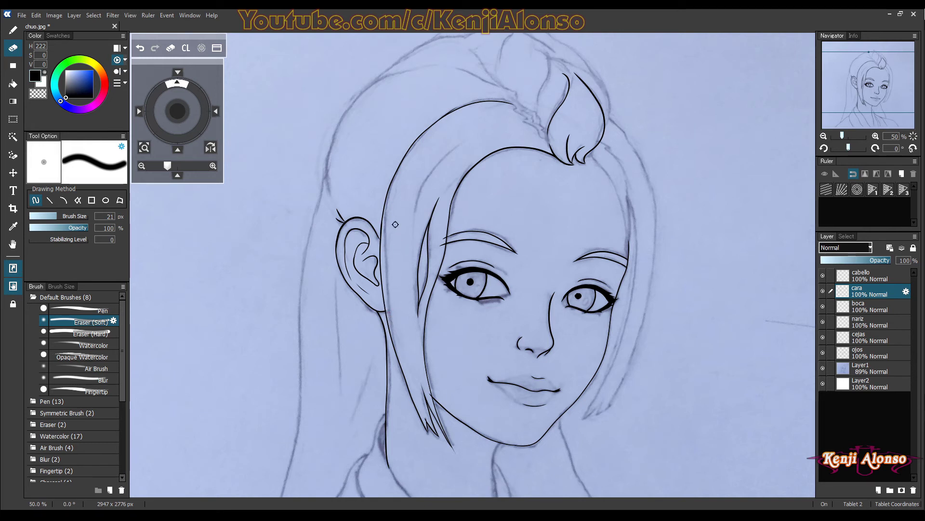
pyautogui.click(867, 276)
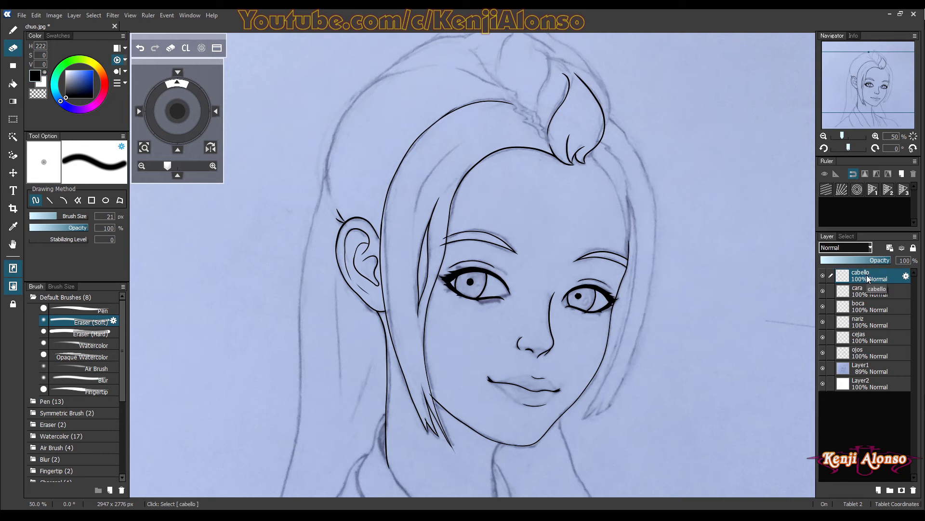
pyautogui.click(13, 30)
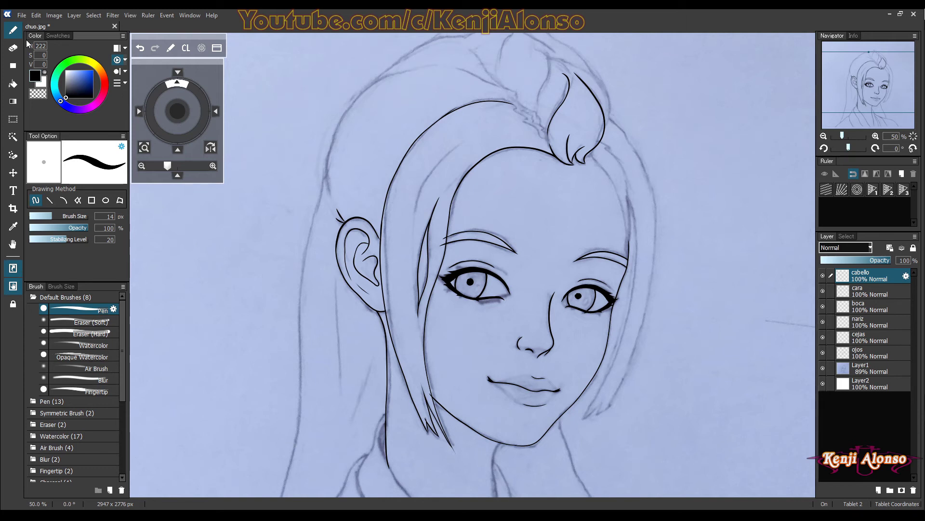
# Ink the short crown strand running from the upper end of the side lock toward the back of the head, redrawing it once.
pyautogui.rightClick(626, 299)
pyautogui.moveTo(627, 298); pyautogui.dragTo(586, 295)
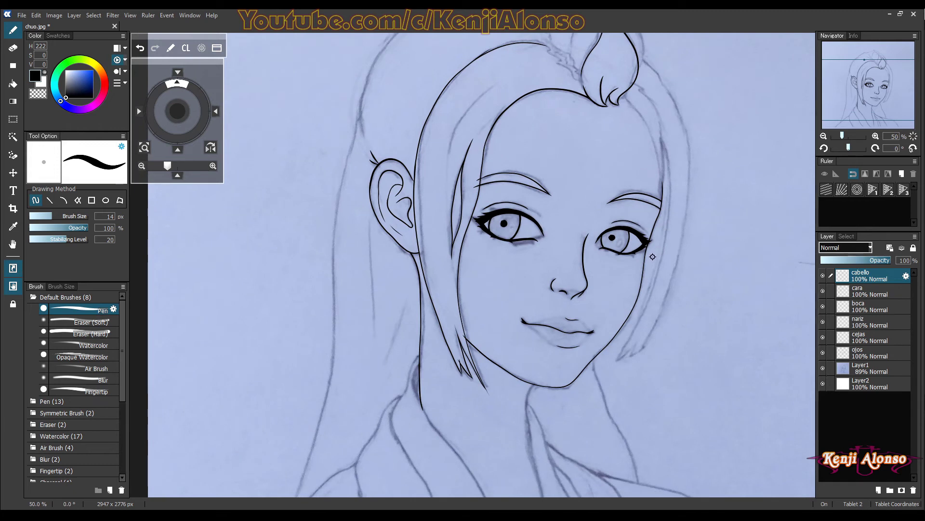
pyautogui.click(824, 148)
pyautogui.rightClick(655, 206)
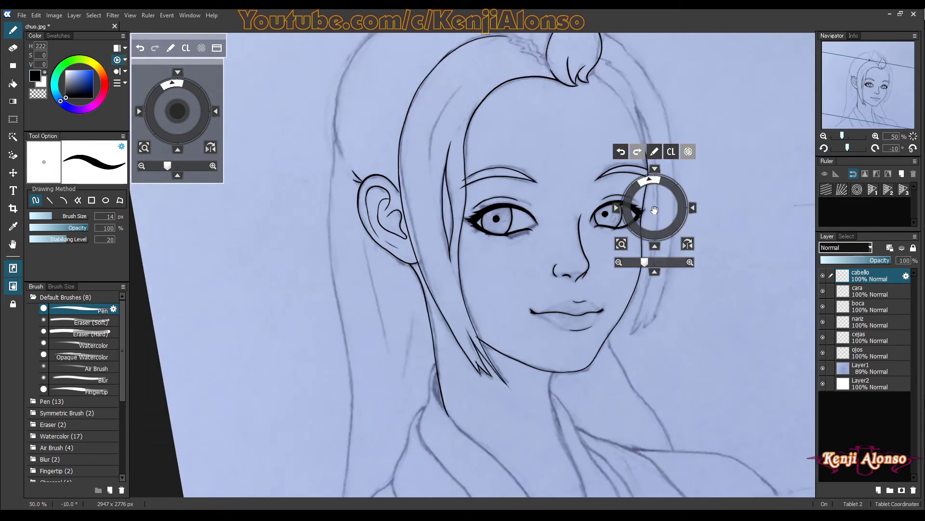
pyautogui.moveTo(654, 206); pyautogui.dragTo(634, 291)
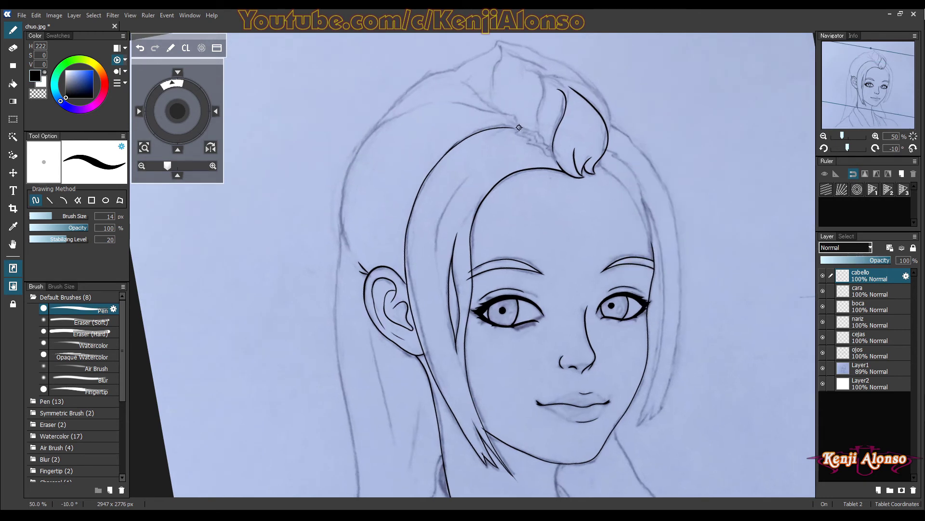
pyautogui.moveTo(522, 129); pyautogui.dragTo(444, 104)
pyautogui.hotkey('ctrl', 'z')
pyautogui.moveTo(491, 112); pyautogui.dragTo(440, 103)
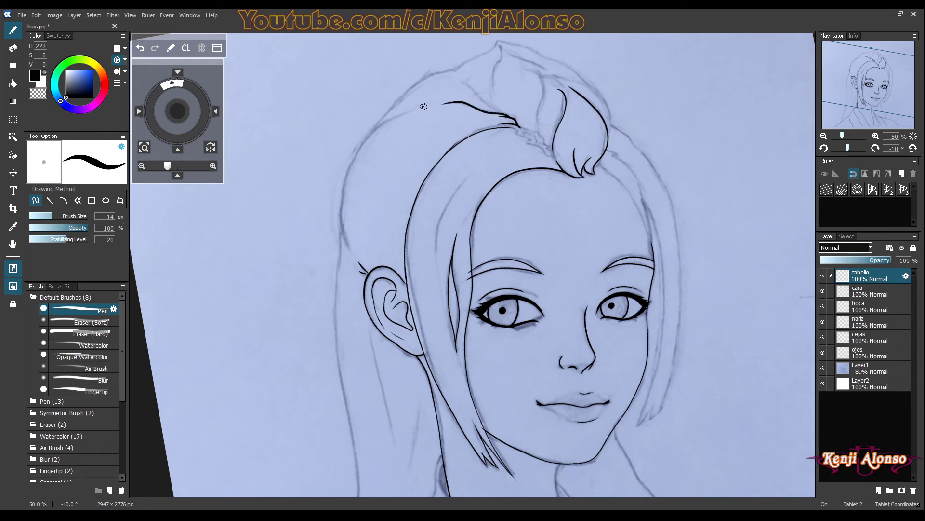
# Ink the back-of-head contour down to just above the ear, redrawing it once, and add the raised hair bulge over the crown.
pyautogui.moveTo(423, 106)
pyautogui.mouseDown()
pyautogui.moveTo(385, 121)
pyautogui.moveTo(350, 166)
pyautogui.moveTo(344, 234)
pyautogui.mouseUp()
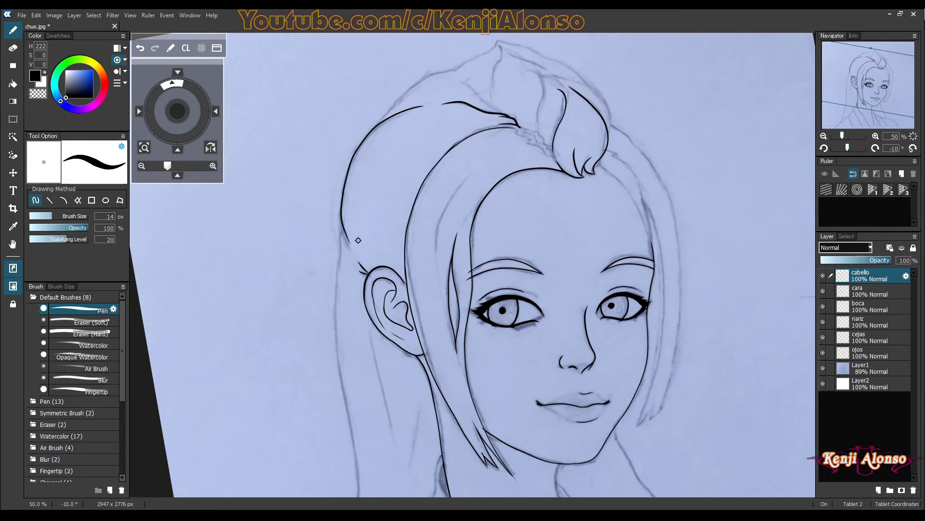
pyautogui.hotkey('ctrl', 'z')
pyautogui.moveTo(424, 106)
pyautogui.mouseDown()
pyautogui.moveTo(395, 116)
pyautogui.moveTo(351, 164)
pyautogui.moveTo(350, 246)
pyautogui.mouseUp()
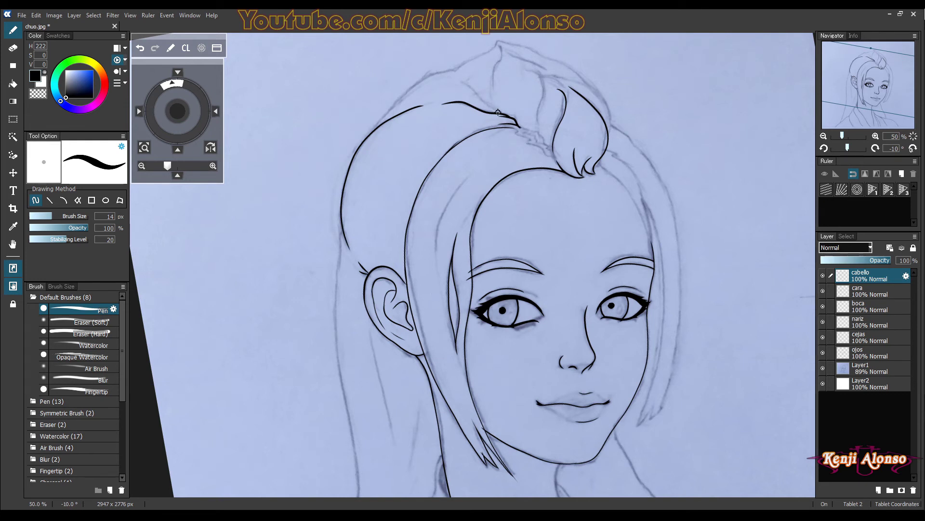
pyautogui.moveTo(503, 115)
pyautogui.mouseDown()
pyautogui.moveTo(449, 70)
pyautogui.moveTo(409, 89)
pyautogui.moveTo(369, 123)
pyautogui.mouseUp()
# Ink the long outer edge of the loose hair from the back of the head down to the shoulder, redrawing the stroke once.
pyautogui.rightClick(369, 123)
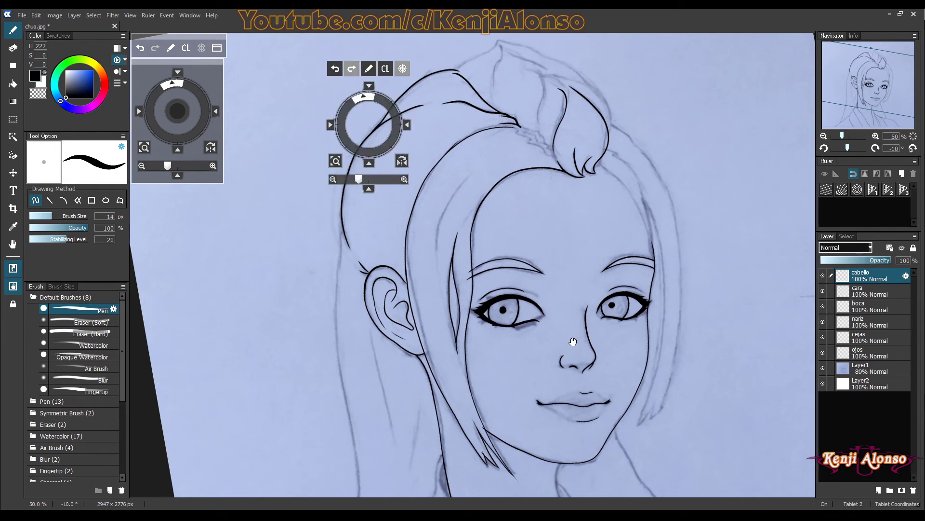
pyautogui.moveTo(578, 333); pyautogui.dragTo(618, 251)
pyautogui.click(913, 150)
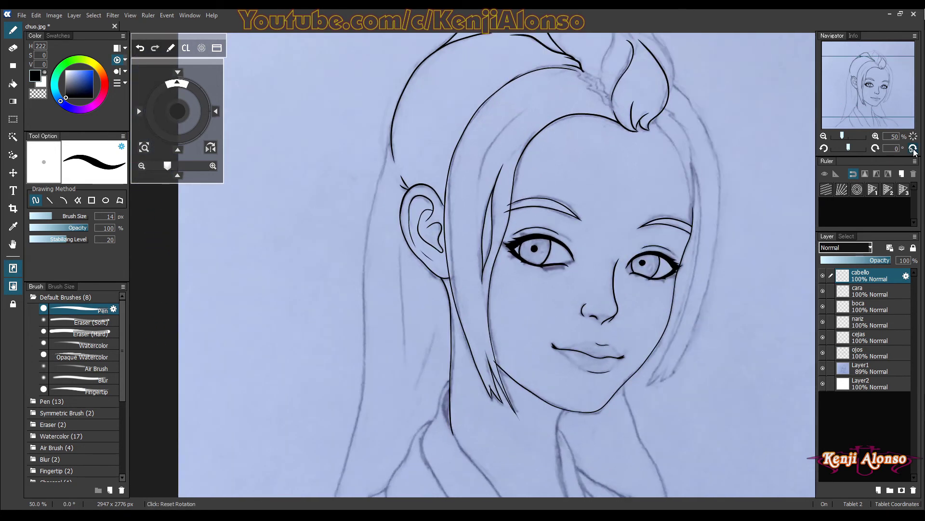
pyautogui.click(877, 149)
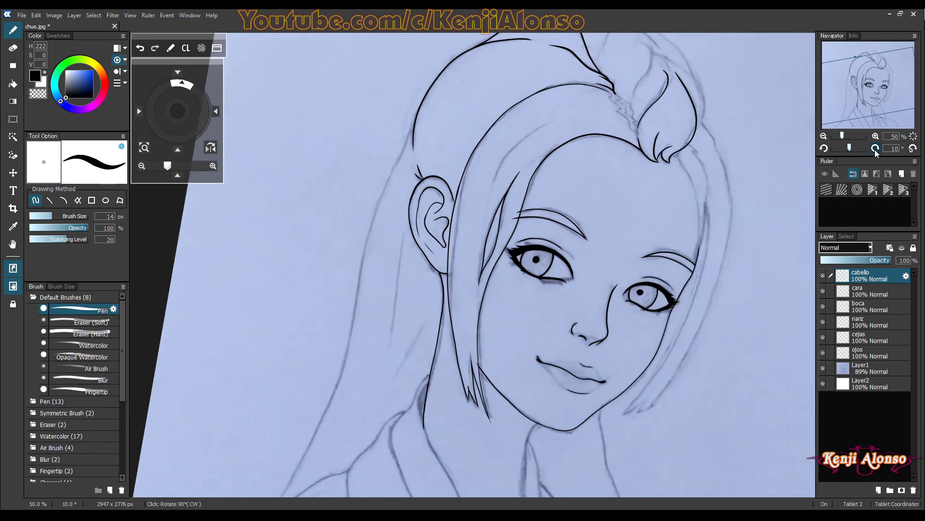
pyautogui.click(877, 149)
pyautogui.click(876, 149)
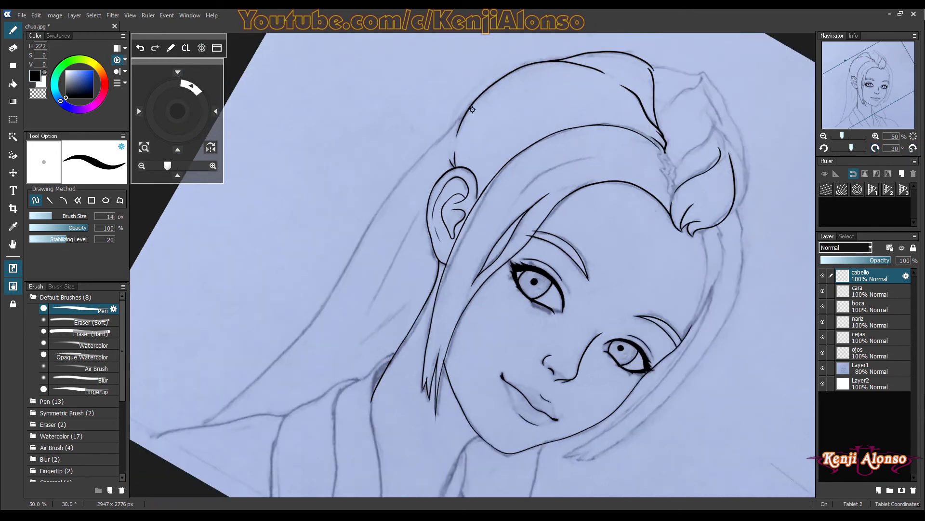
pyautogui.moveTo(448, 128)
pyautogui.mouseDown()
pyautogui.moveTo(382, 199)
pyautogui.moveTo(304, 324)
pyautogui.moveTo(203, 423)
pyautogui.mouseUp()
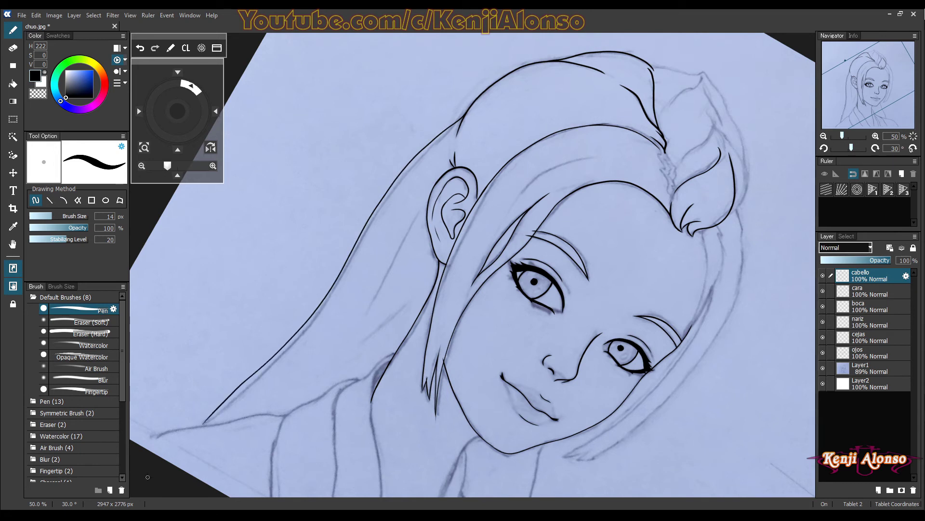
pyautogui.hotkey('ctrl', 'z')
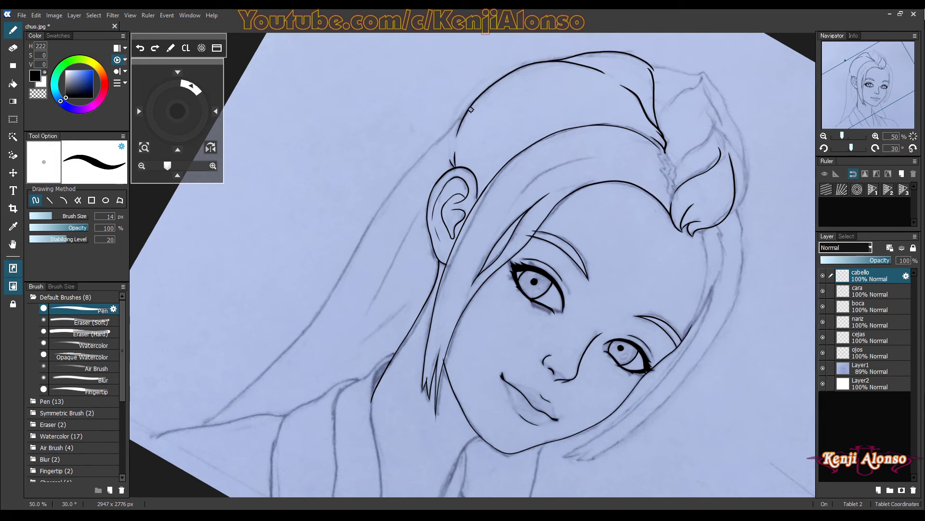
pyautogui.moveTo(471, 107)
pyautogui.mouseDown()
pyautogui.moveTo(397, 179)
pyautogui.moveTo(322, 301)
pyautogui.moveTo(203, 432)
pyautogui.mouseUp()
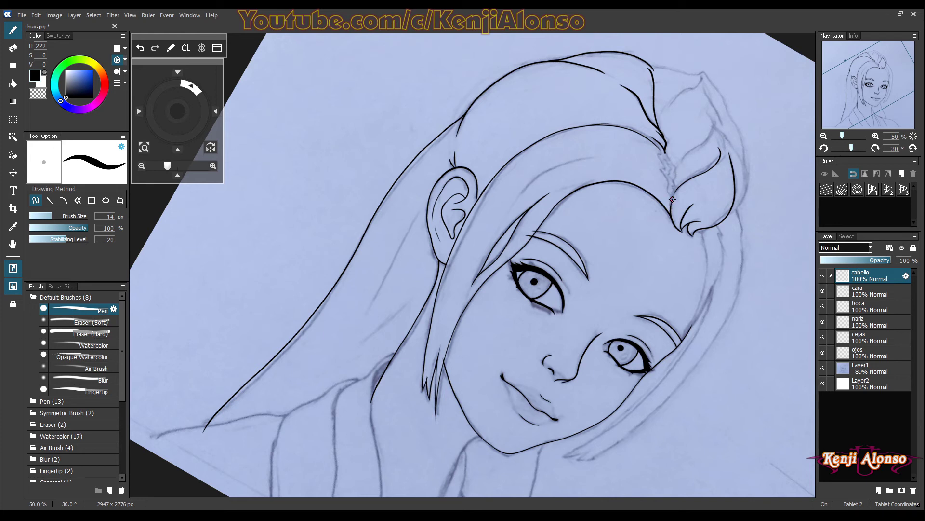
# Ink the jagged strands at the tuft's base and its two upper curls up to the pointed tip, redoing one stroke.
pyautogui.moveTo(667, 188); pyautogui.dragTo(660, 151)
pyautogui.moveTo(677, 165); pyautogui.dragTo(712, 115)
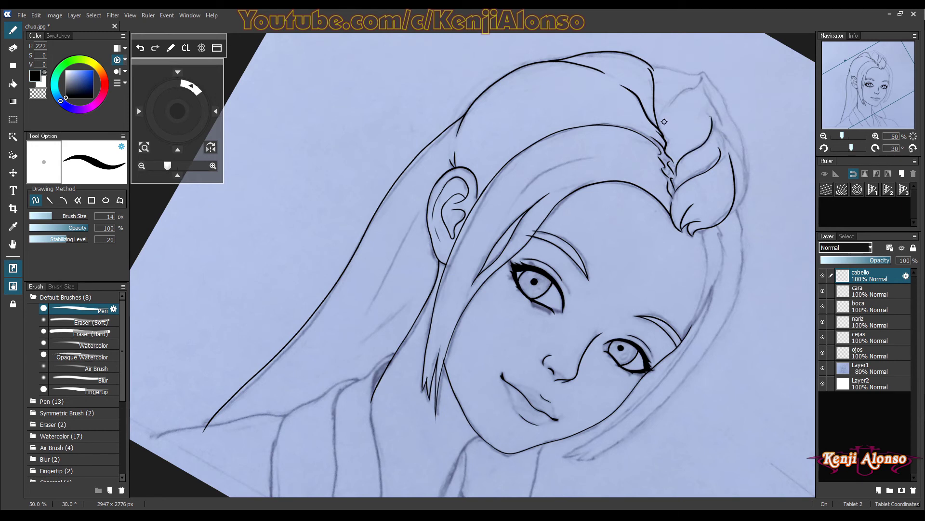
pyautogui.moveTo(666, 111); pyautogui.dragTo(703, 81)
pyautogui.moveTo(670, 120); pyautogui.dragTo(676, 98)
pyautogui.moveTo(720, 115); pyautogui.dragTo(706, 76)
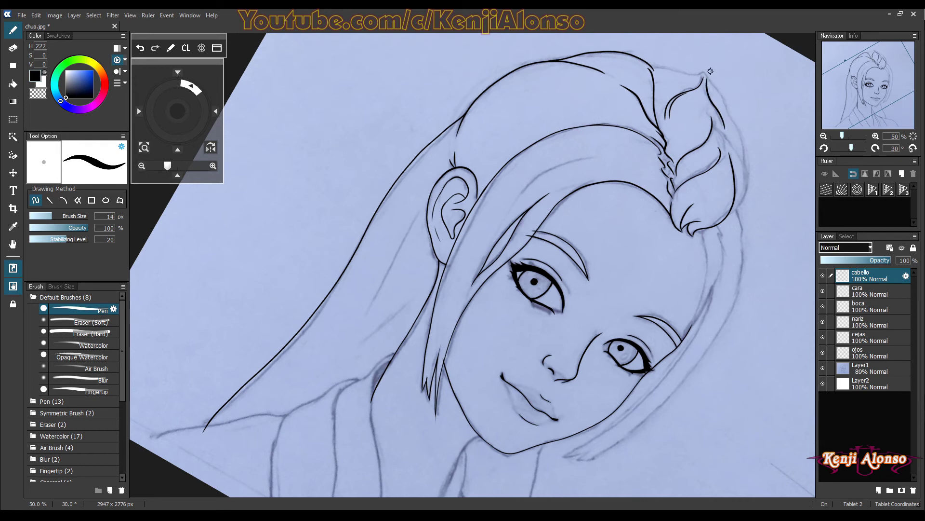
pyautogui.hotkey('ctrl', 'z')
pyautogui.moveTo(720, 116); pyautogui.dragTo(705, 79)
pyautogui.moveTo(729, 136)
pyautogui.mouseDown()
pyautogui.moveTo(739, 206)
pyautogui.moveTo(746, 179)
pyautogui.moveTo(716, 109)
pyautogui.mouseUp()
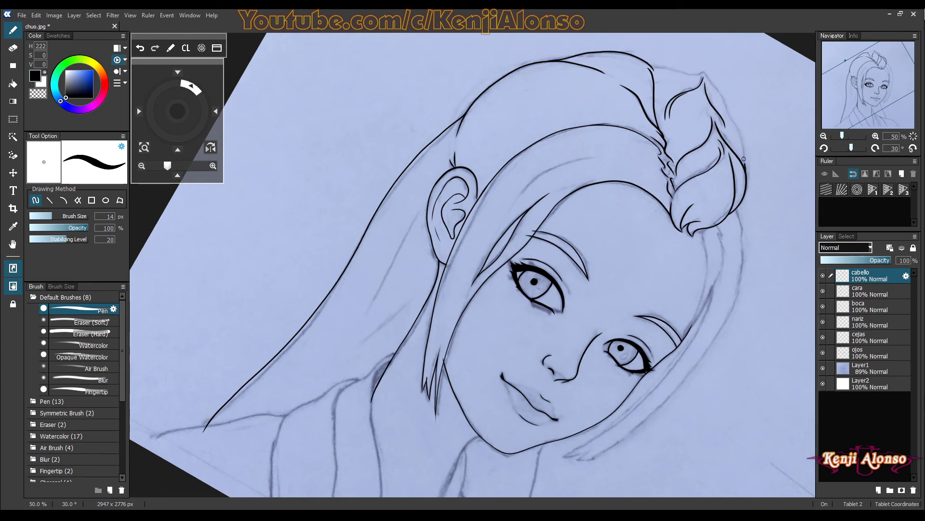
# Ink the tuft's outer edge up to its tip and connect the tip to the crown hair, redoing the connecting stroke several times.
pyautogui.moveTo(744, 136); pyautogui.dragTo(700, 62)
pyautogui.moveTo(702, 71); pyautogui.dragTo(653, 68)
pyautogui.hotkey('ctrl', 'z')
pyautogui.moveTo(700, 75); pyautogui.dragTo(677, 70)
pyautogui.hotkey('ctrl', 'z')
pyautogui.moveTo(702, 70); pyautogui.dragTo(680, 72)
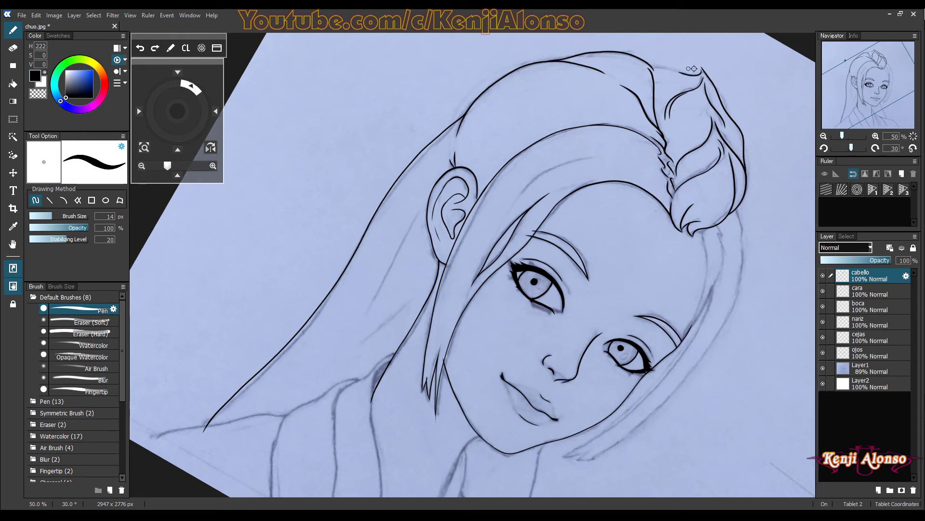
pyautogui.hotkey('ctrl', 'z')
pyautogui.moveTo(686, 72); pyautogui.dragTo(652, 66)
# Undo the line joining the tuft's tip to the crown hair and redraw it along the sketch.
pyautogui.click(824, 148)
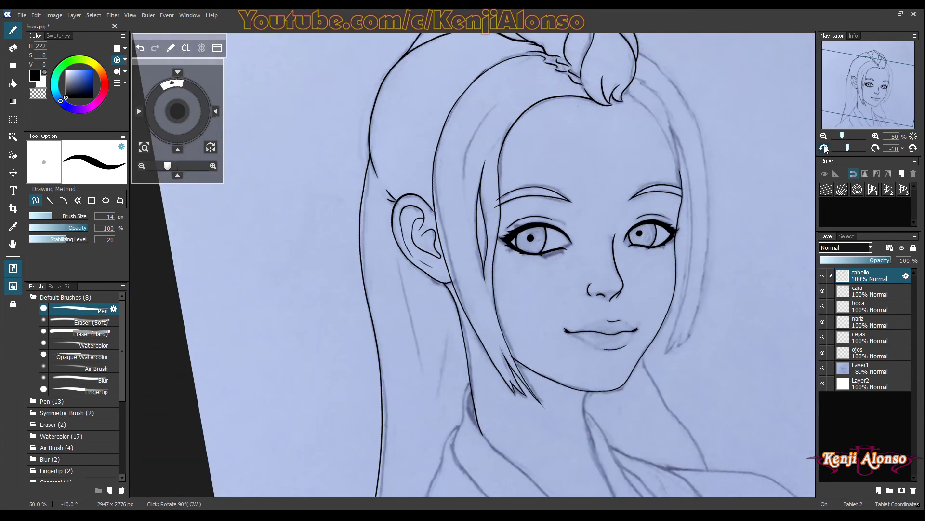
pyautogui.moveTo(527, 190); pyautogui.dragTo(521, 191)
pyautogui.scroll(3, 588, 287)
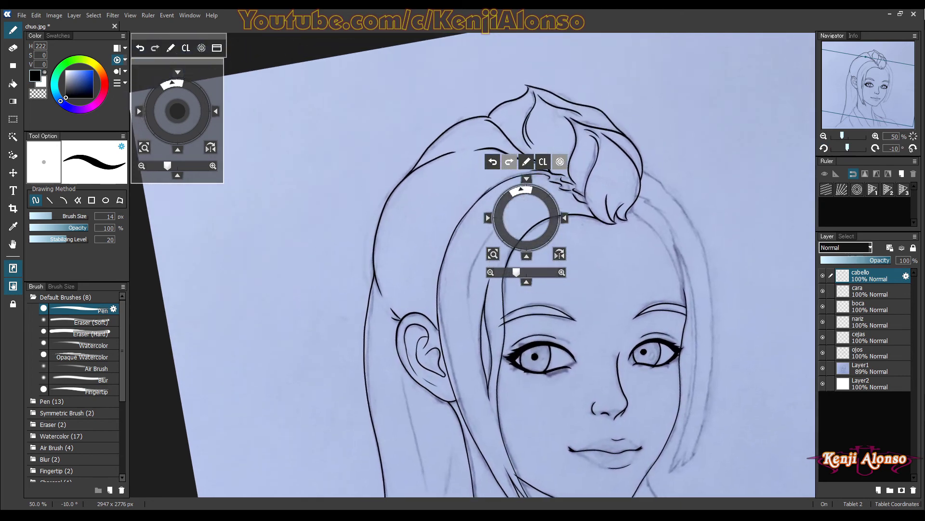
pyautogui.click(824, 149)
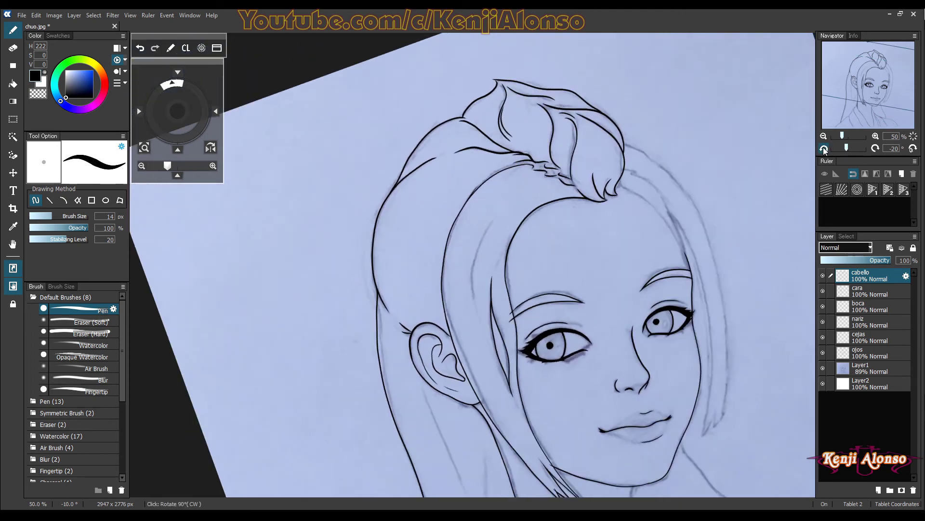
pyautogui.hotkey('ctrl', 'z')
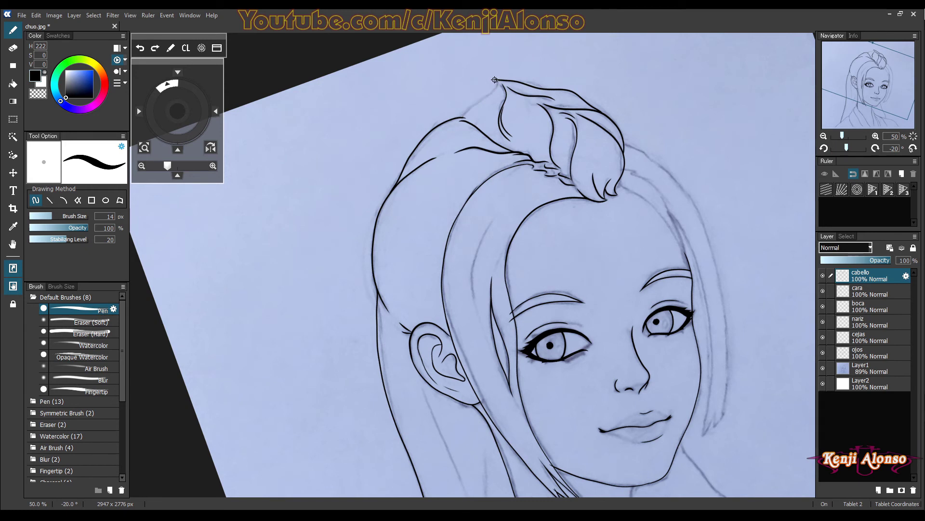
pyautogui.moveTo(494, 79)
pyautogui.mouseDown()
pyautogui.moveTo(496, 90)
pyautogui.moveTo(462, 119)
pyautogui.mouseUp()
# Mirror the canvas view and ink the jagged hairline strands from the tuft down toward the far eyebrow, redoing strokes that stray.
pyautogui.rightClick(598, 340)
pyautogui.moveTo(585, 347)
pyautogui.mouseDown()
pyautogui.moveTo(557, 337)
pyautogui.moveTo(591, 311)
pyautogui.moveTo(565, 314)
pyautogui.moveTo(529, 355)
pyautogui.mouseUp()
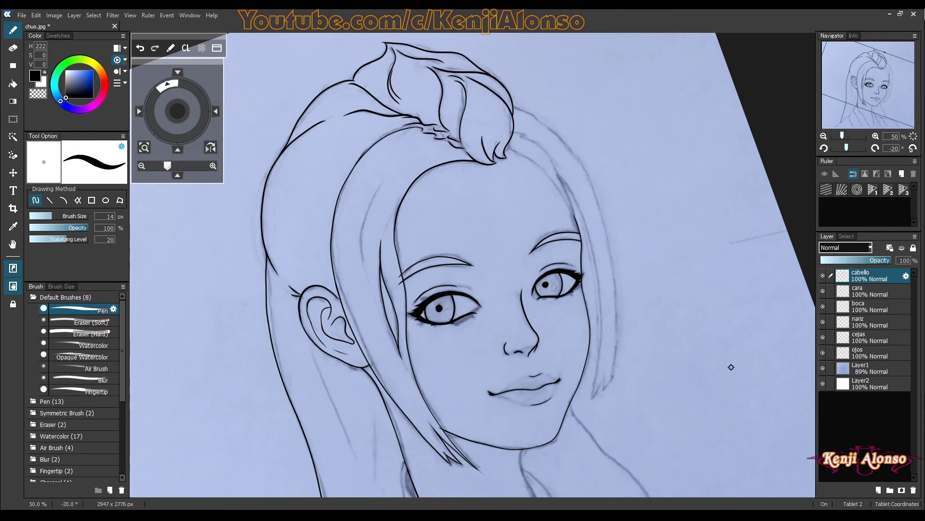
pyautogui.click(210, 147)
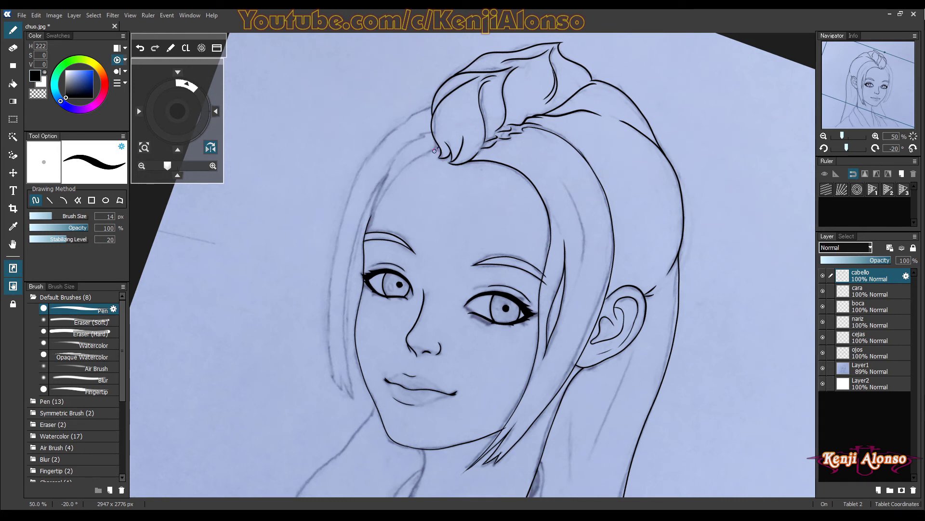
pyautogui.moveTo(435, 151)
pyautogui.mouseDown()
pyautogui.moveTo(410, 165)
pyautogui.moveTo(367, 224)
pyautogui.moveTo(372, 217)
pyautogui.mouseUp()
pyautogui.hotkey('ctrl', 'z')
pyautogui.moveTo(418, 135)
pyautogui.mouseDown()
pyautogui.moveTo(429, 136)
pyautogui.moveTo(395, 153)
pyautogui.moveTo(407, 148)
pyautogui.mouseUp()
pyautogui.hotkey('ctrl', 'z')
pyautogui.hotkey('ctrl', 'z')
pyautogui.moveTo(395, 162); pyautogui.dragTo(387, 171)
pyautogui.moveTo(388, 176); pyautogui.dragTo(374, 197)
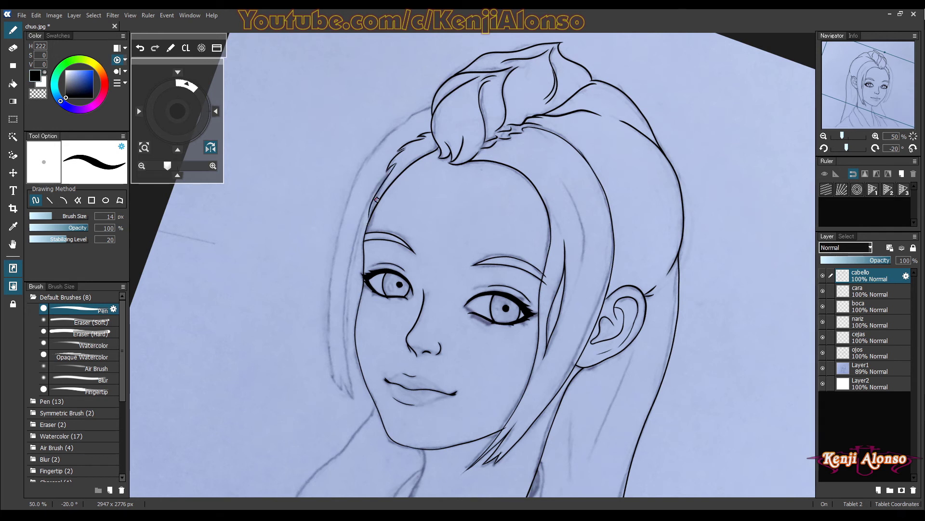
pyautogui.hotkey('ctrl', 'z')
pyautogui.moveTo(387, 174); pyautogui.dragTo(367, 223)
pyautogui.click(876, 148)
pyautogui.click(876, 149)
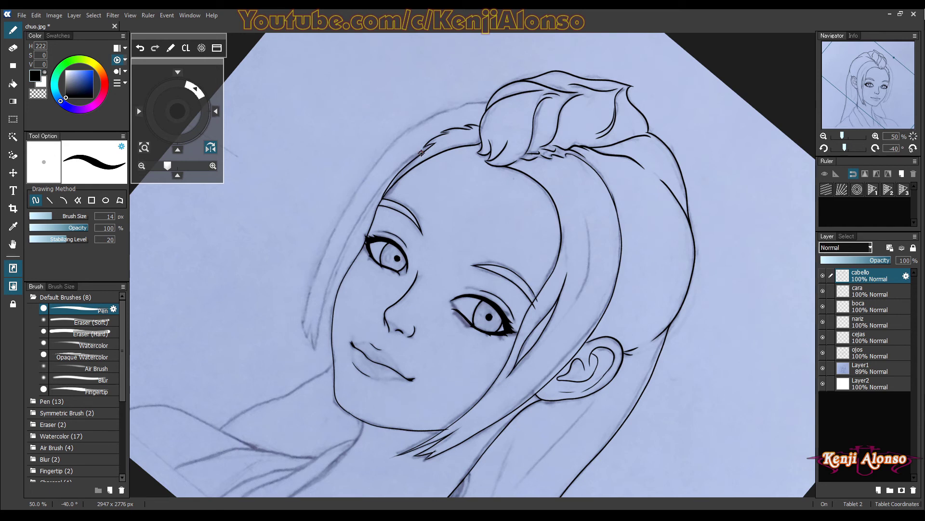
pyautogui.moveTo(413, 157)
pyautogui.mouseDown()
pyautogui.moveTo(342, 252)
pyautogui.moveTo(317, 361)
pyautogui.mouseUp()
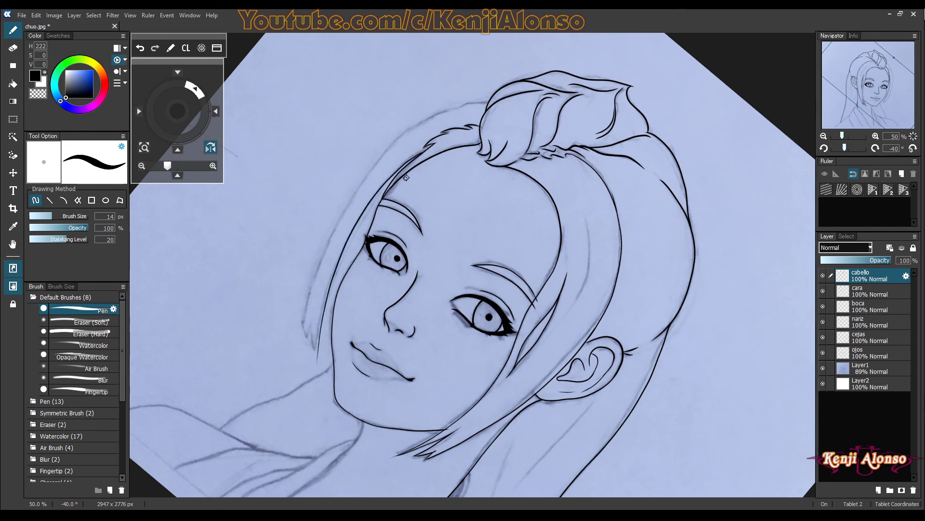
pyautogui.moveTo(327, 309)
pyautogui.mouseDown()
pyautogui.moveTo(318, 358)
pyautogui.moveTo(320, 302)
pyautogui.mouseUp()
pyautogui.hotkey('ctrl', 'z')
pyautogui.moveTo(316, 360); pyautogui.dragTo(320, 309)
pyautogui.hotkey('ctrl', 'z')
pyautogui.hotkey('ctrl', 'z')
pyautogui.moveTo(316, 355); pyautogui.dragTo(317, 301)
pyautogui.hotkey('ctrl', 'z')
pyautogui.hotkey('ctrl', 'z')
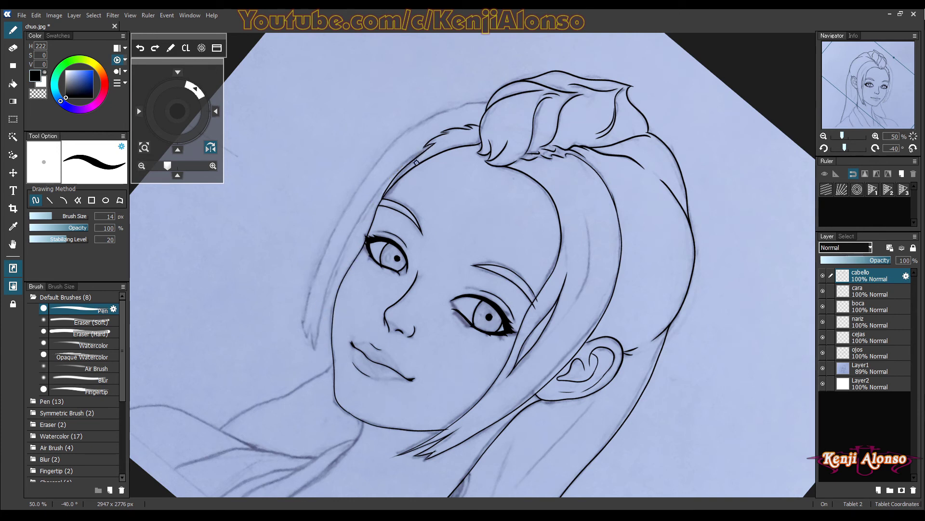
# Ink the far lock's inner edge from the hairline down past the cheek and add the pointed ends at its tip.
pyautogui.moveTo(420, 153)
pyautogui.mouseDown()
pyautogui.moveTo(365, 208)
pyautogui.moveTo(329, 289)
pyautogui.moveTo(316, 356)
pyautogui.mouseUp()
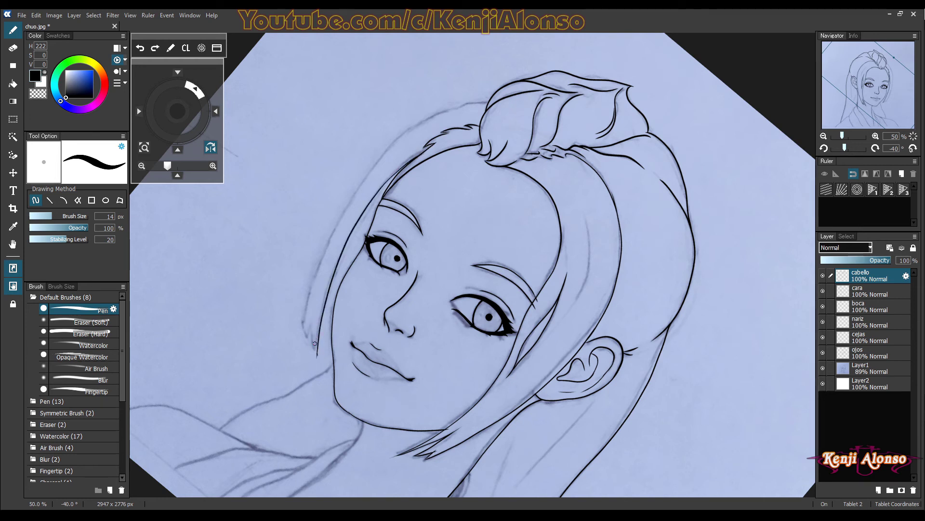
pyautogui.moveTo(315, 354)
pyautogui.mouseDown()
pyautogui.moveTo(318, 292)
pyautogui.moveTo(316, 302)
pyautogui.moveTo(337, 250)
pyautogui.moveTo(311, 331)
pyautogui.mouseUp()
pyautogui.moveTo(311, 294); pyautogui.dragTo(308, 339)
pyautogui.moveTo(306, 328)
pyautogui.mouseDown()
pyautogui.moveTo(347, 204)
pyautogui.moveTo(452, 97)
pyautogui.mouseUp()
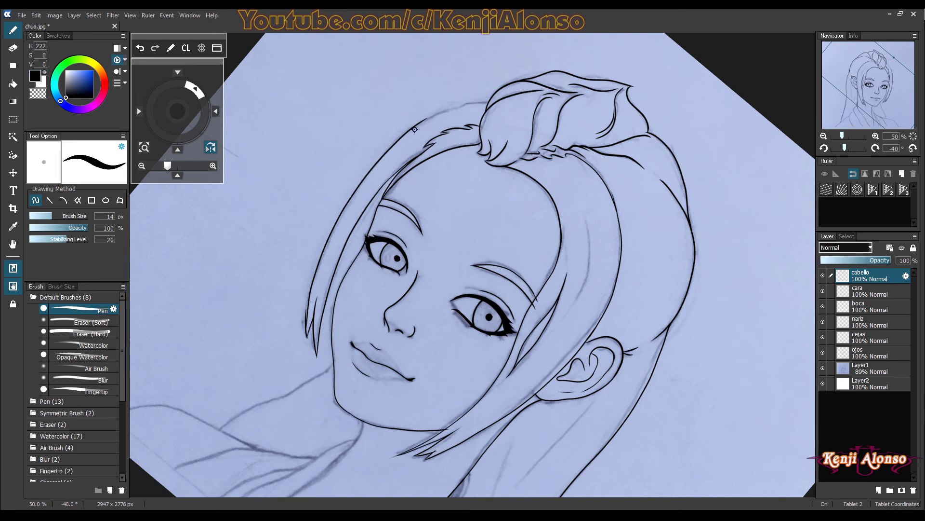
pyautogui.moveTo(412, 129); pyautogui.dragTo(485, 101)
pyautogui.hotkey('ctrl', 'z')
pyautogui.moveTo(425, 118); pyautogui.dragTo(483, 102)
pyautogui.moveTo(487, 101); pyautogui.dragTo(471, 102)
pyautogui.hotkey('ctrl', 'z')
pyautogui.hotkey('ctrl', 'z')
pyautogui.hotkey('ctrl', 'z')
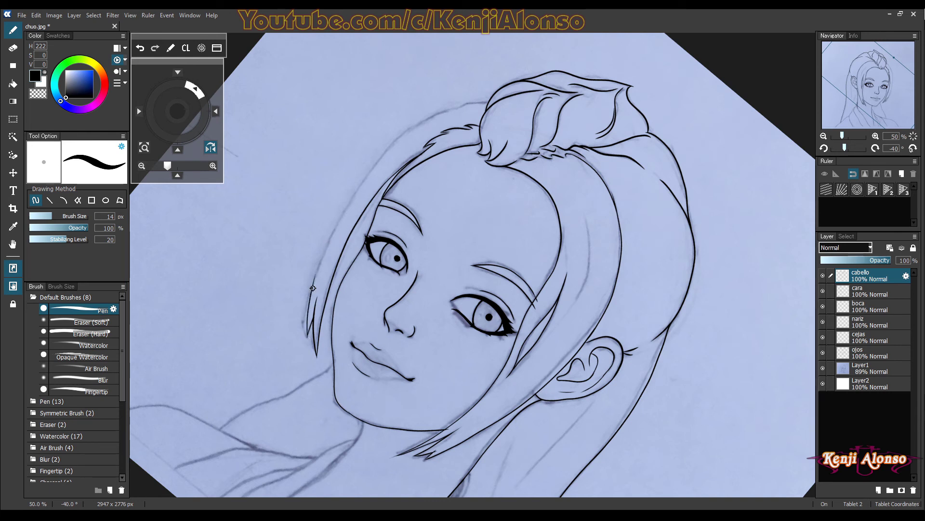
pyautogui.moveTo(312, 285); pyautogui.dragTo(352, 200)
pyautogui.hotkey('ctrl', 'z')
# Ink the far lock's outer edge from its tip up over the head to the tuft, toggling the last stroke to compare.
pyautogui.moveTo(312, 292)
pyautogui.mouseDown()
pyautogui.moveTo(347, 205)
pyautogui.moveTo(398, 140)
pyautogui.moveTo(457, 103)
pyautogui.mouseUp()
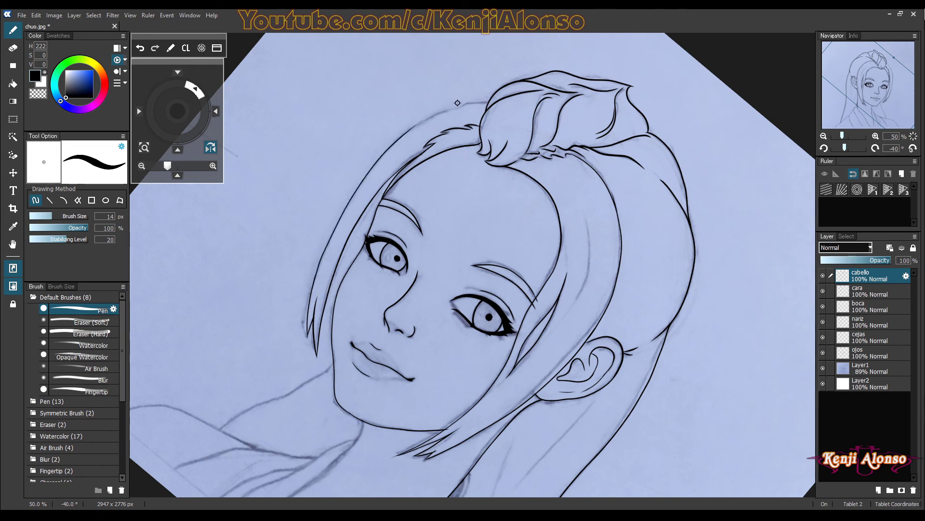
pyautogui.moveTo(402, 136); pyautogui.dragTo(483, 98)
pyautogui.scroll(1, 491, 107)
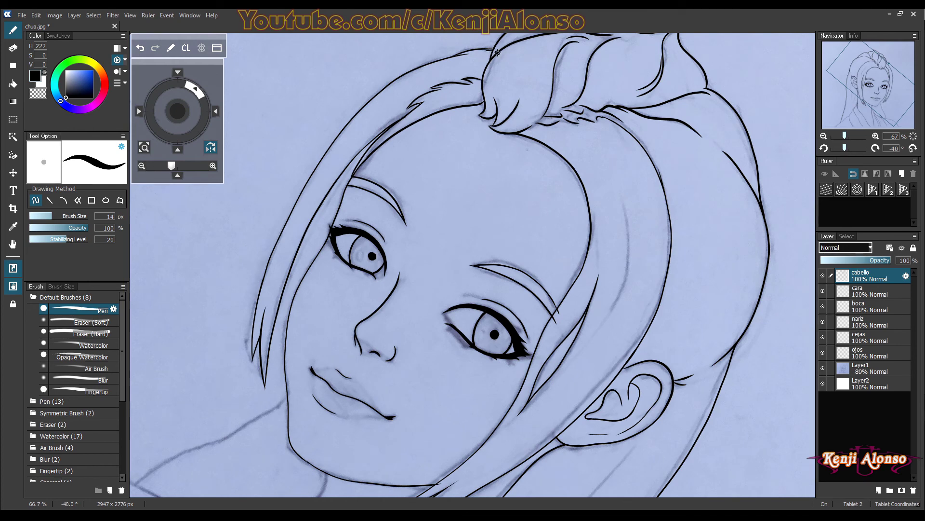
pyautogui.hotkey('ctrl', 'z')
pyautogui.hotkey('ctrl', 'y')
pyautogui.hotkey('ctrl', 'z')
pyautogui.hotkey('ctrl', 'y')
pyautogui.hotkey('ctrl', 'z')
pyautogui.hotkey('ctrl', 'y')
pyautogui.hotkey('ctrl', 'z')
pyautogui.hotkey('ctrl', 'y')
pyautogui.scroll(-2, 531, 233)
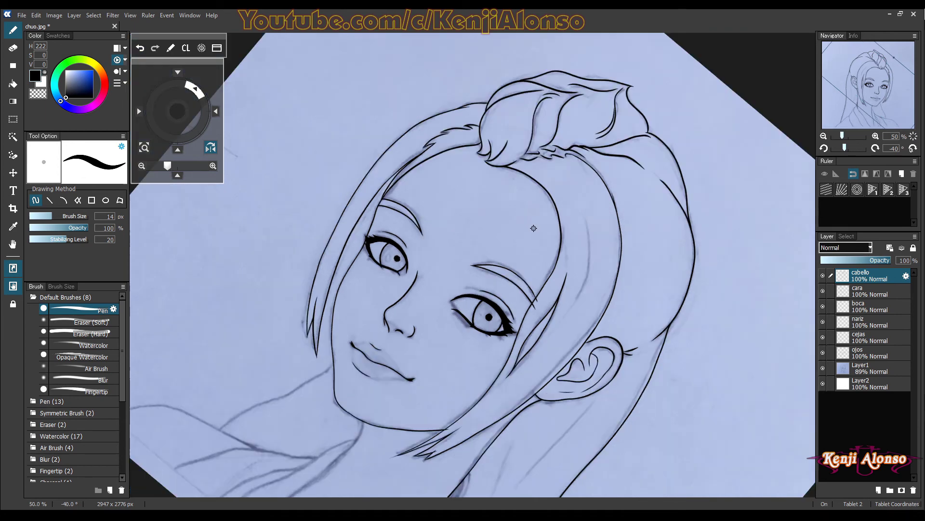
pyautogui.hotkey('ctrl', 'z')
pyautogui.hotkey('ctrl', 'alt', '0')
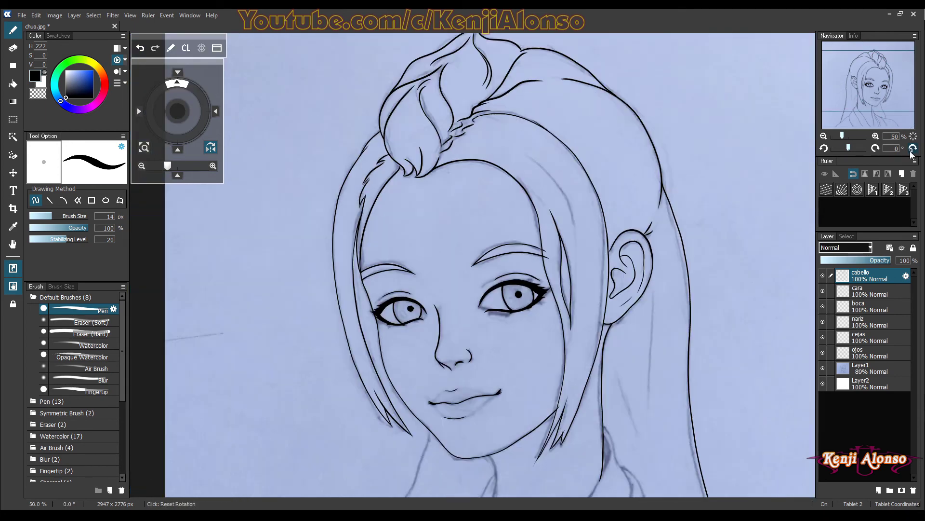
pyautogui.rightClick(543, 386)
pyautogui.moveTo(543, 386); pyautogui.dragTo(540, 237)
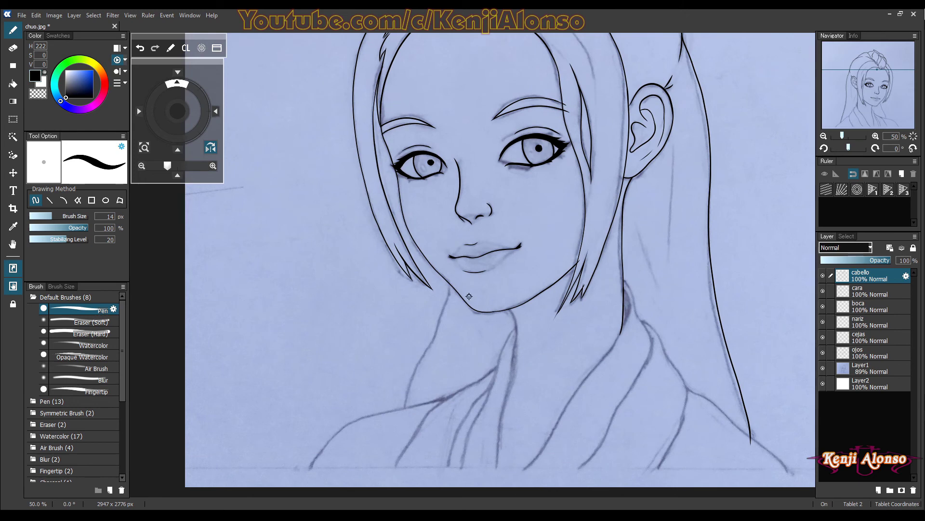
# Ink the back hair edge from the far side of the jaw down to the shoulder and erase its overshooting ends.
pyautogui.scroll(1, 469, 297)
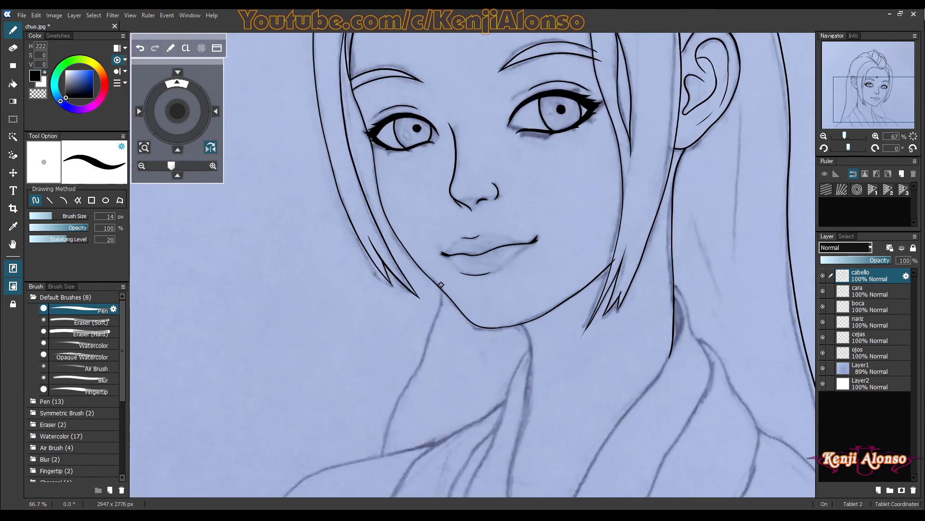
pyautogui.moveTo(441, 282); pyautogui.dragTo(383, 459)
pyautogui.hotkey('ctrl', 'z')
pyautogui.moveTo(427, 344)
pyautogui.mouseDown()
pyautogui.moveTo(393, 413)
pyautogui.moveTo(381, 470)
pyautogui.mouseUp()
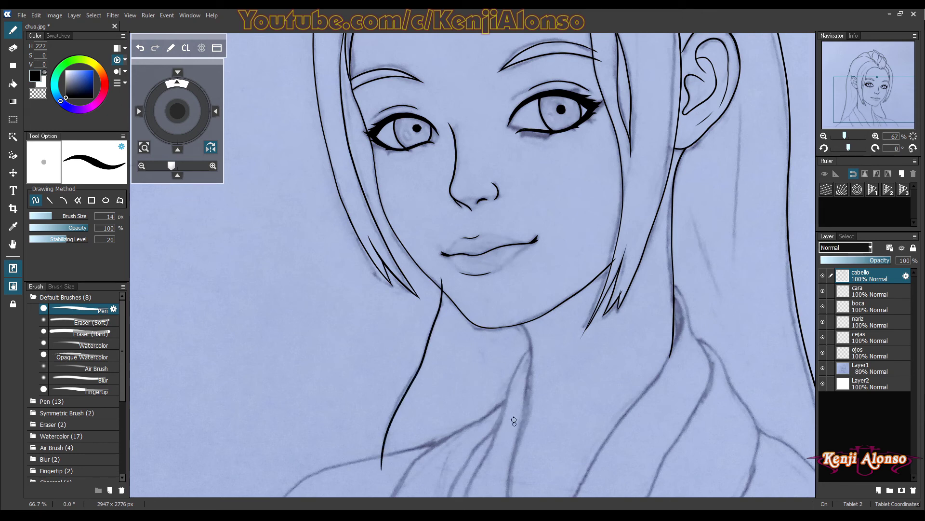
pyautogui.click(14, 50)
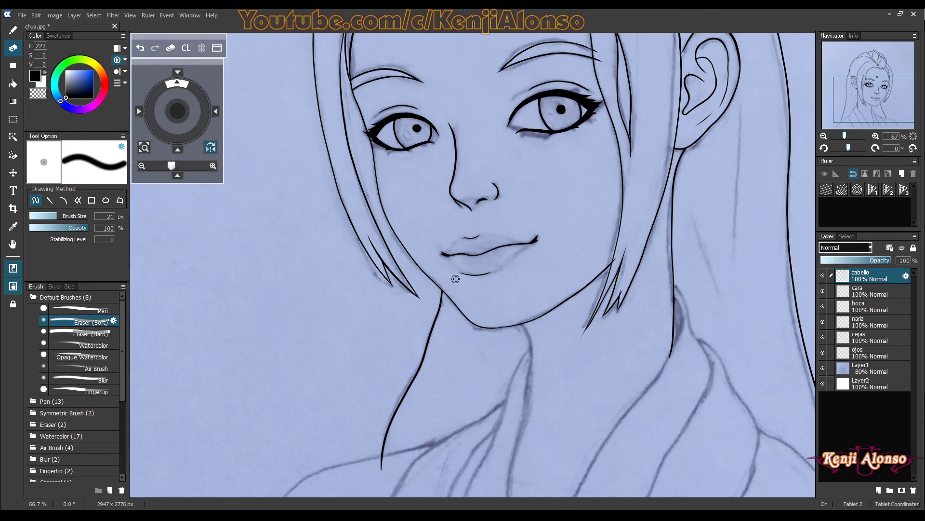
pyautogui.moveTo(399, 455)
pyautogui.mouseDown()
pyautogui.moveTo(369, 471)
pyautogui.moveTo(386, 465)
pyautogui.mouseUp()
# Return the canvas view to its unmirrored orientation and ink two thin strands in the long hair below the ear.
pyautogui.moveTo(586, 369); pyautogui.dragTo(468, 370)
pyautogui.click(211, 147)
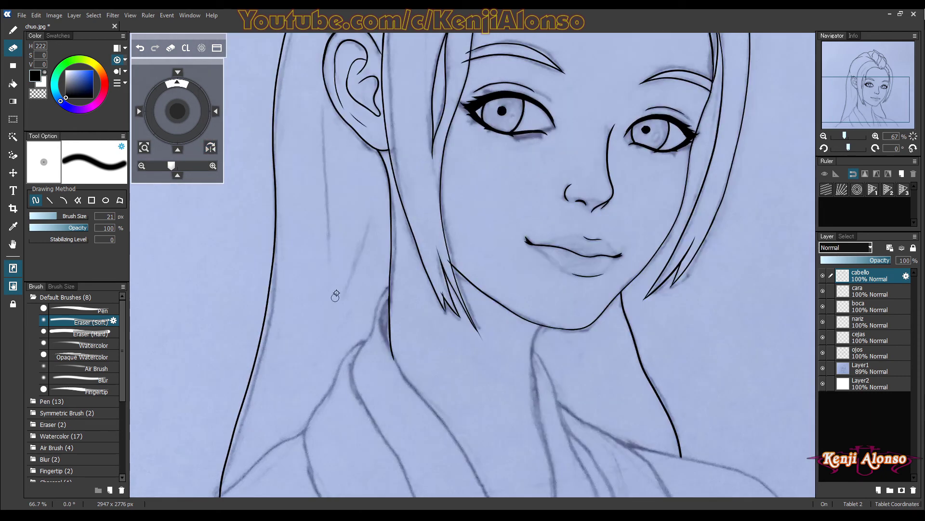
pyautogui.press('b')
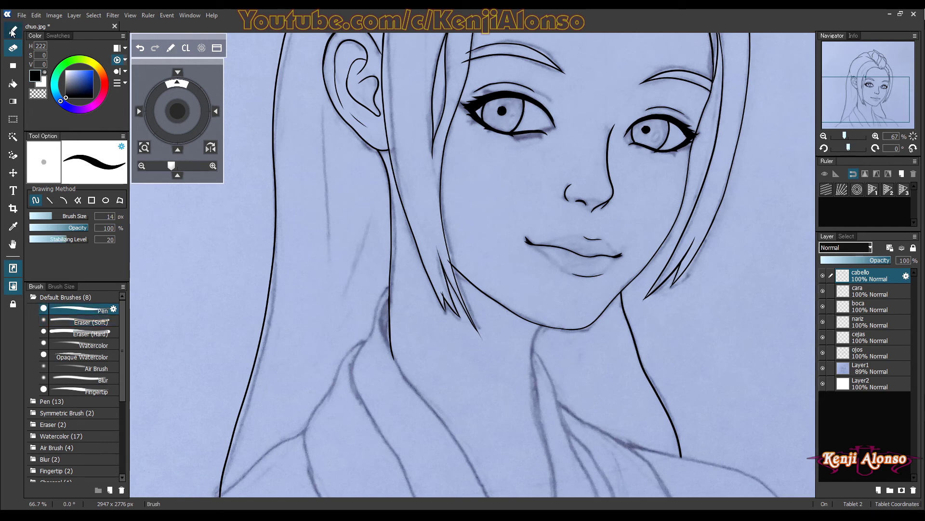
pyautogui.moveTo(373, 210); pyautogui.dragTo(332, 309)
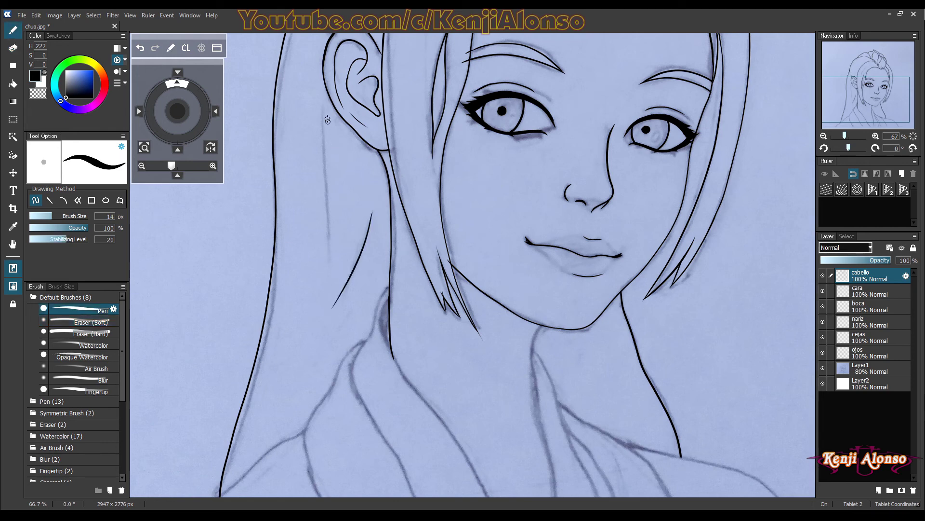
pyautogui.moveTo(322, 113); pyautogui.dragTo(333, 285)
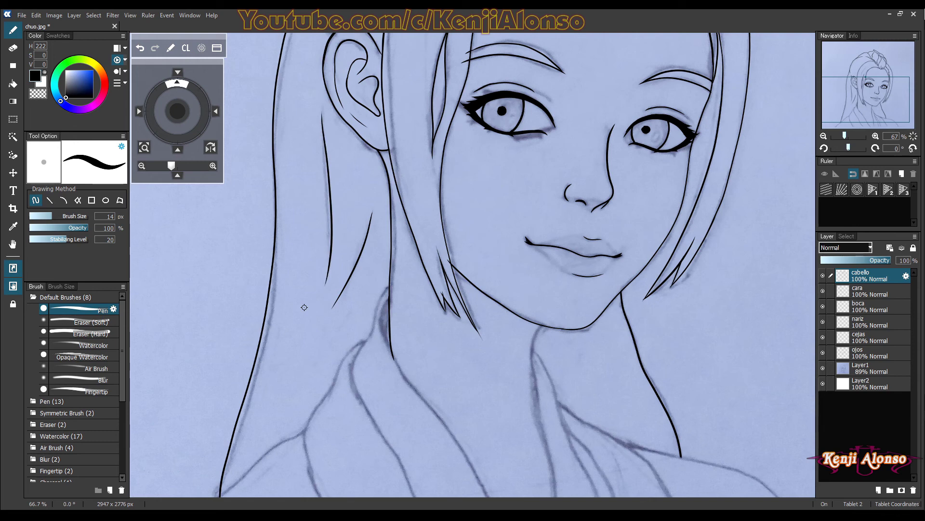
# Add a new layer directly above the scanned sketch layer, Layer1, and name it ropa.
pyautogui.hotkey('ctrl', '-')
pyautogui.hotkey('ctrl', '-')
pyautogui.hotkey('ctrl', 'z')
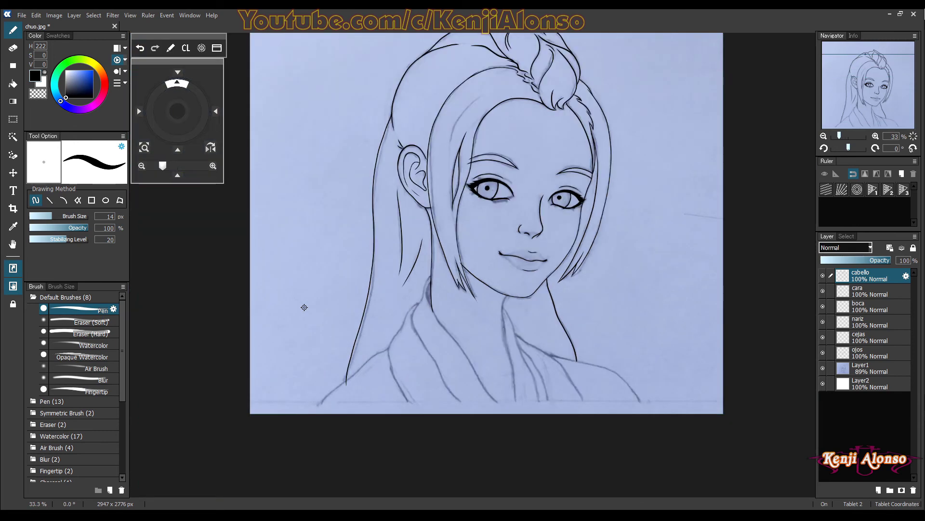
pyautogui.rightClick(305, 307)
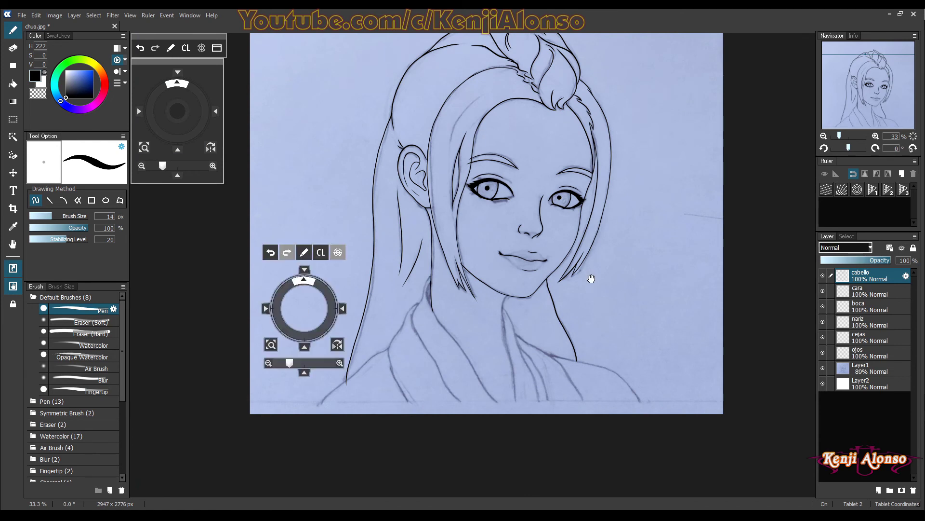
pyautogui.moveTo(588, 277); pyautogui.dragTo(573, 324)
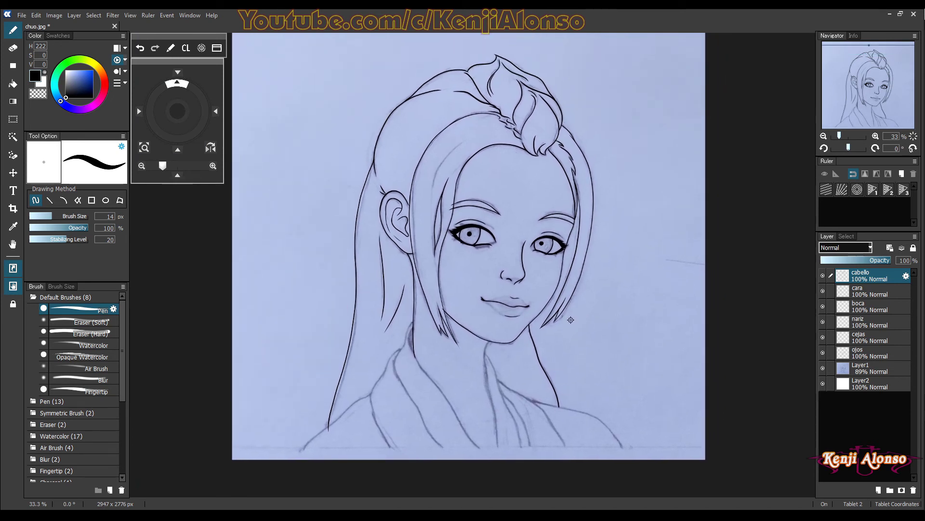
pyautogui.click(878, 369)
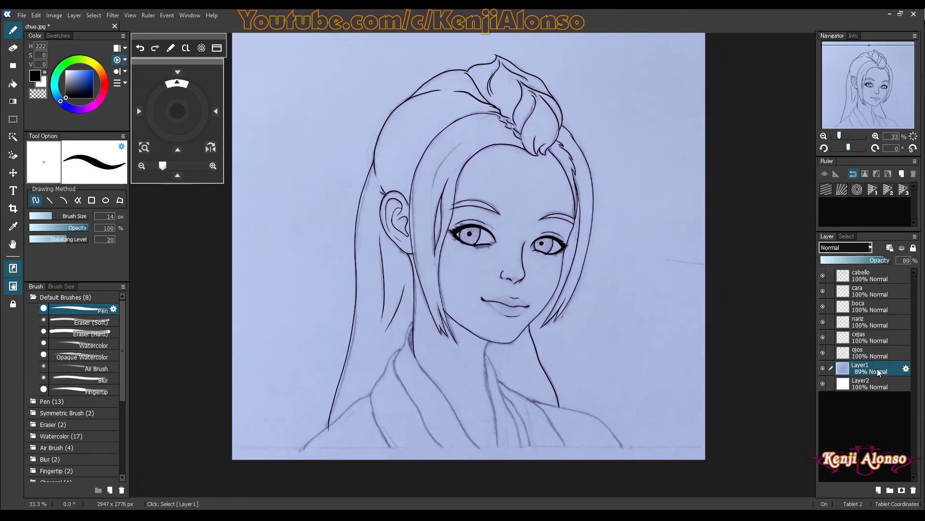
pyautogui.click(879, 492)
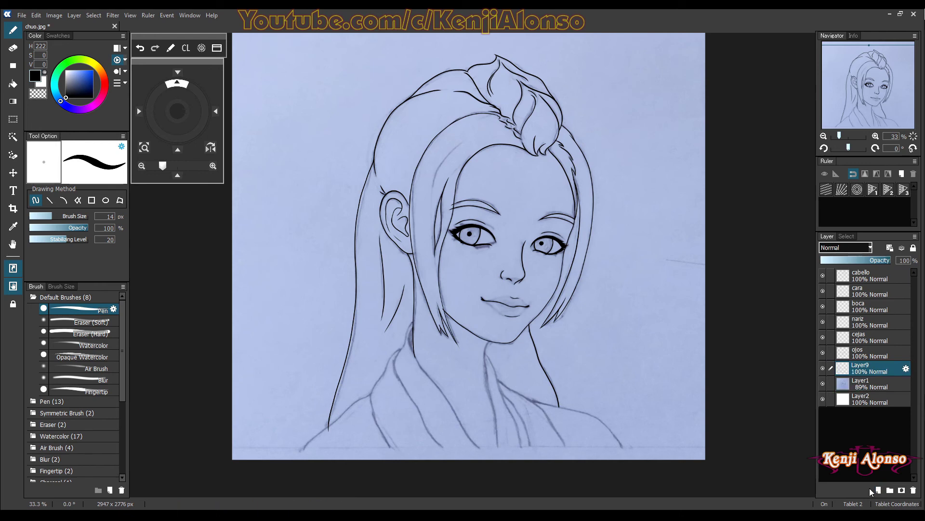
pyautogui.doubleClick(870, 369)
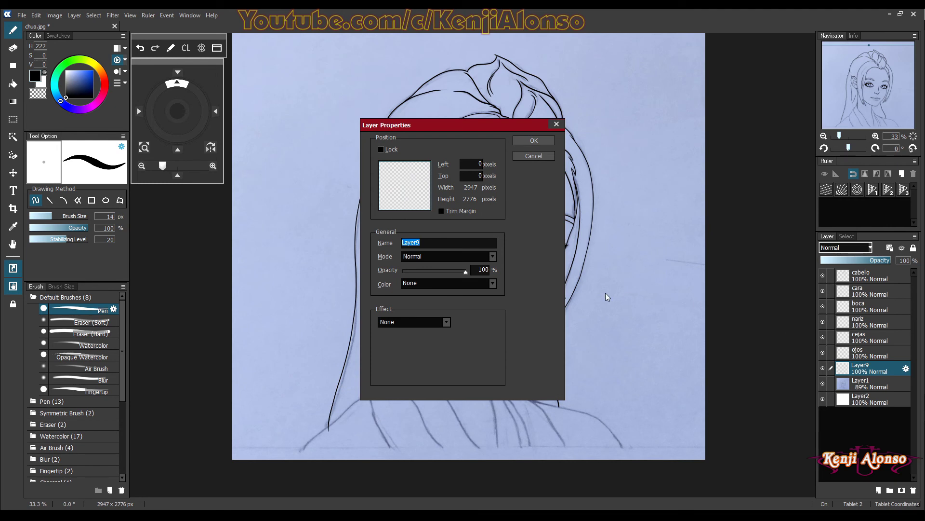
pyautogui.write('ropa')
pyautogui.click(534, 140)
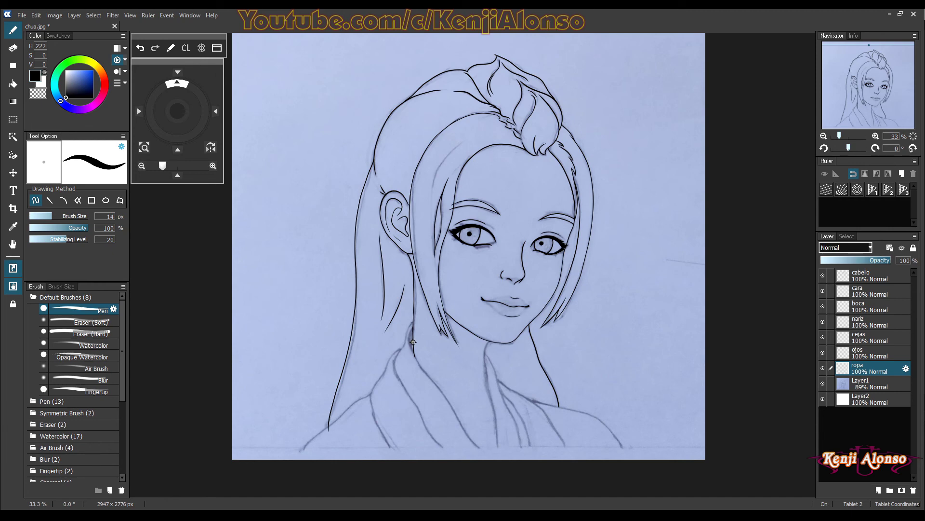
pyautogui.hotkey('ctrl', '+')
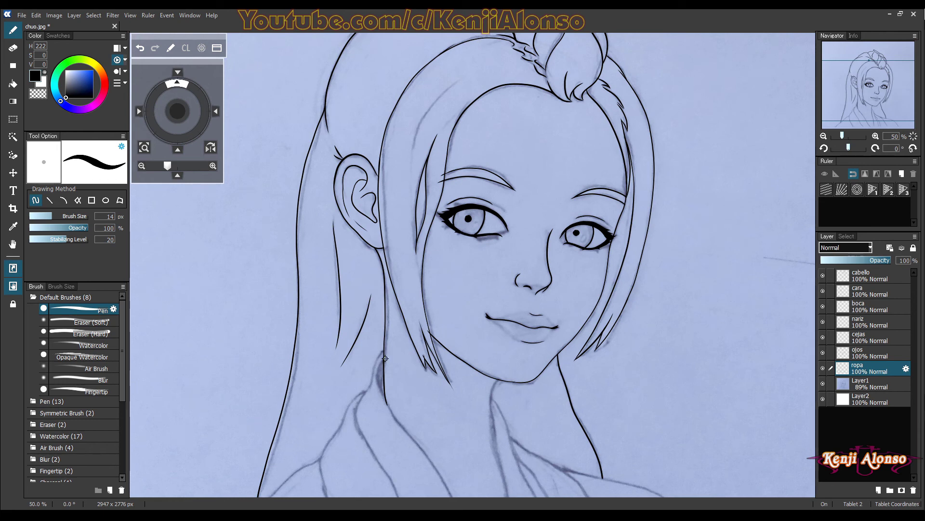
pyautogui.moveTo(379, 378); pyautogui.dragTo(403, 417)
pyautogui.hotkey('ctrl', 'z')
pyautogui.moveTo(391, 411); pyautogui.dragTo(447, 489)
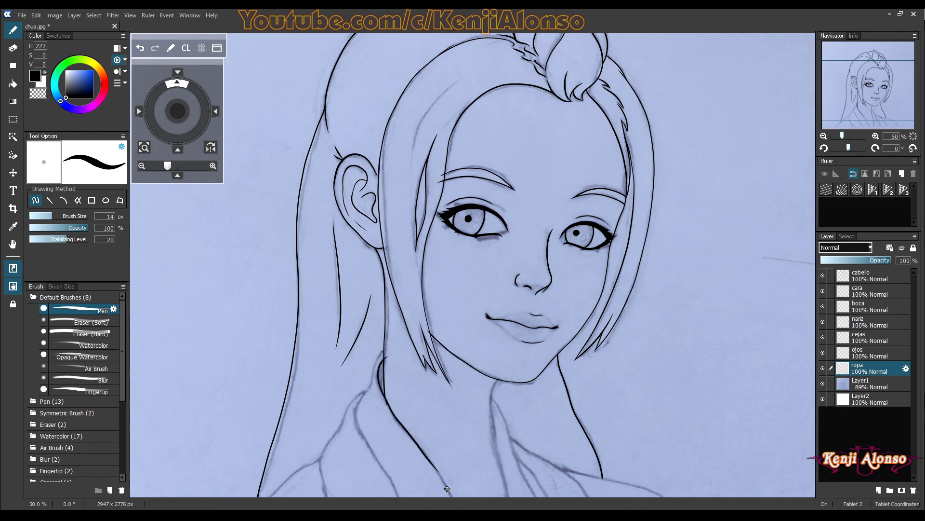
pyautogui.hotkey('ctrl', '-')
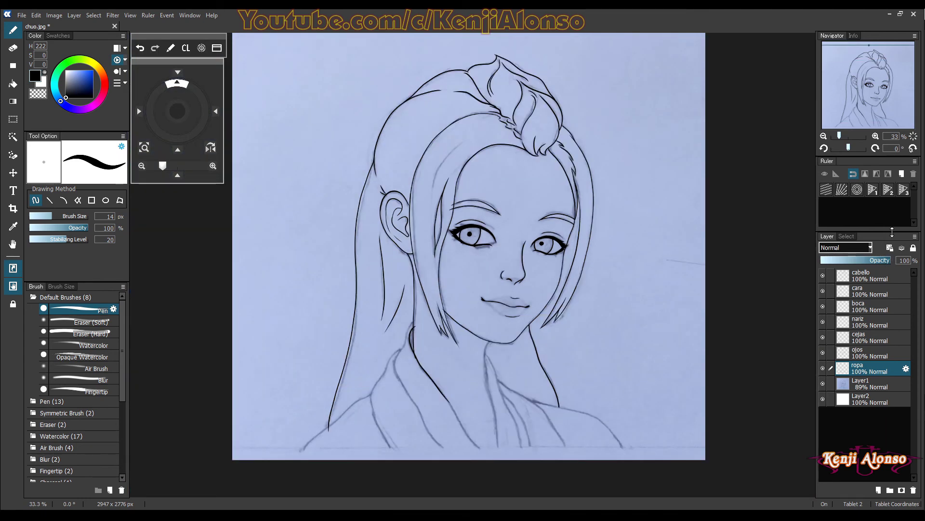
pyautogui.click(875, 136)
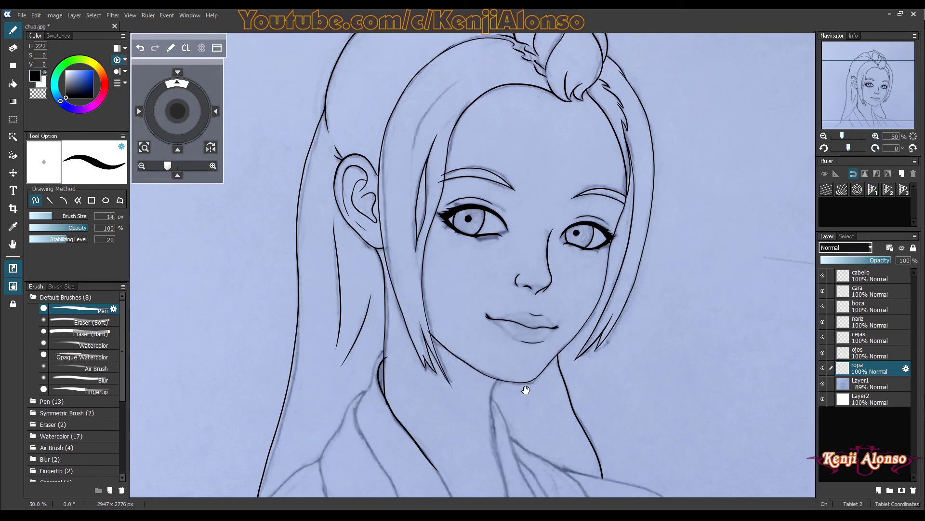
pyautogui.moveTo(525, 388); pyautogui.dragTo(510, 322)
pyautogui.hotkey('ctrl', 'z')
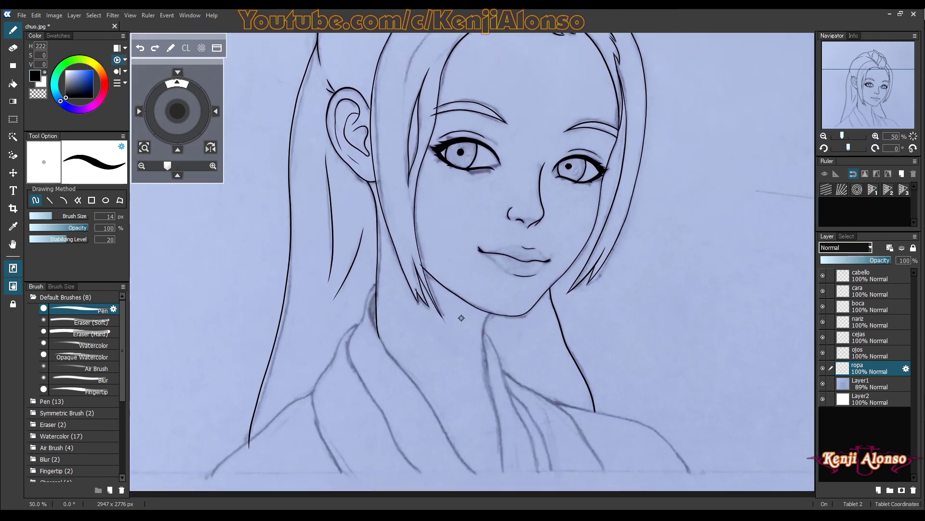
# Ink the near collar's inner edge from the hair beside the neck down to the sketch's lower edge, redoing strokes that stray.
pyautogui.moveTo(379, 291); pyautogui.dragTo(370, 301)
pyautogui.moveTo(391, 356); pyautogui.dragTo(448, 444)
pyautogui.hotkey('ctrl', 'z')
pyautogui.moveTo(370, 313)
pyautogui.mouseDown()
pyautogui.moveTo(464, 464)
pyautogui.moveTo(486, 476)
pyautogui.mouseUp()
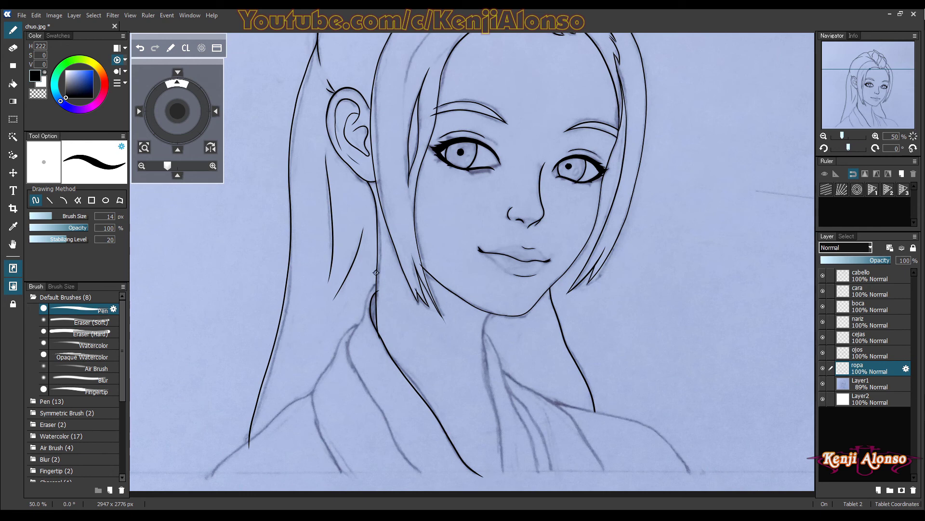
# Ink the near collar's outer edge, the garment fold beside it and the near shoulder line along the sketch.
pyautogui.moveTo(380, 280); pyautogui.dragTo(368, 300)
pyautogui.moveTo(350, 357); pyautogui.dragTo(441, 488)
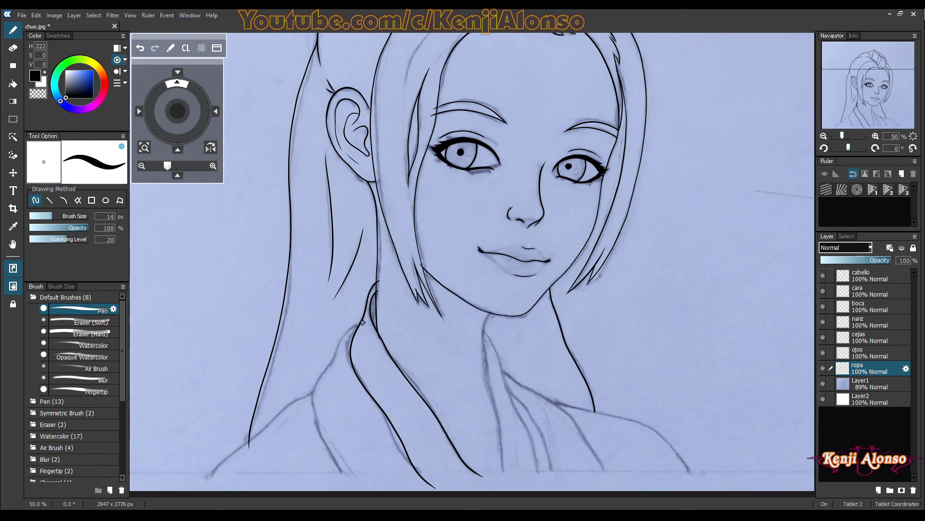
pyautogui.moveTo(337, 348)
pyautogui.mouseDown()
pyautogui.moveTo(314, 419)
pyautogui.moveTo(357, 486)
pyautogui.mouseUp()
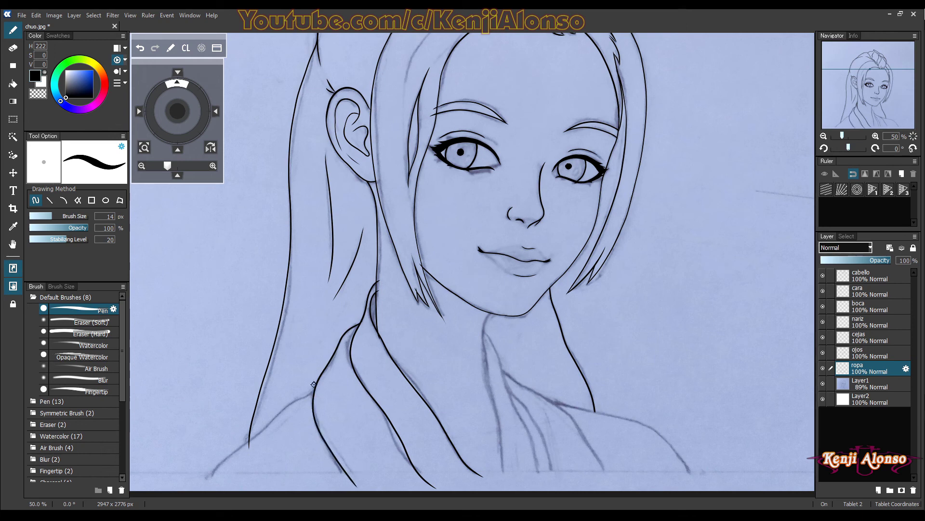
pyautogui.moveTo(300, 397); pyautogui.dragTo(210, 484)
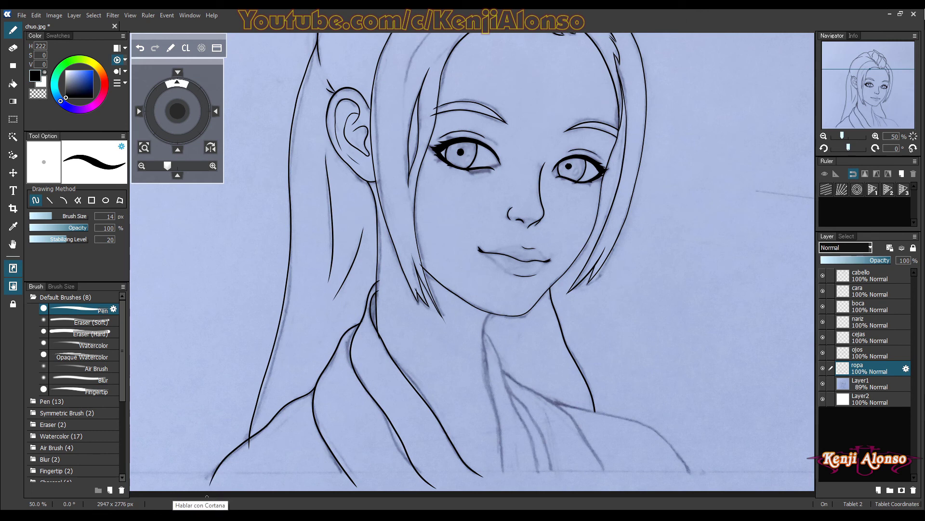
# Erase the line ends that overrun the collar and near shoulder on the cara and cabello layers.
pyautogui.press('e')
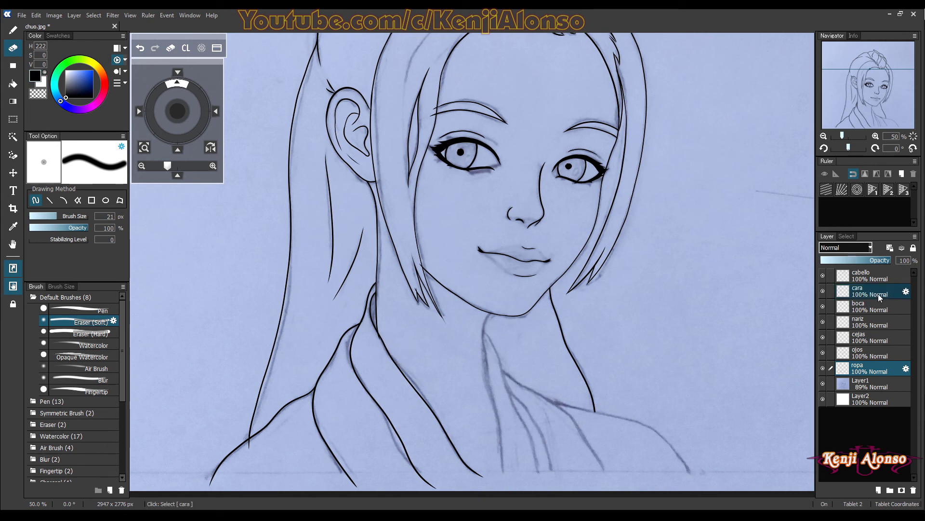
pyautogui.click(857, 293)
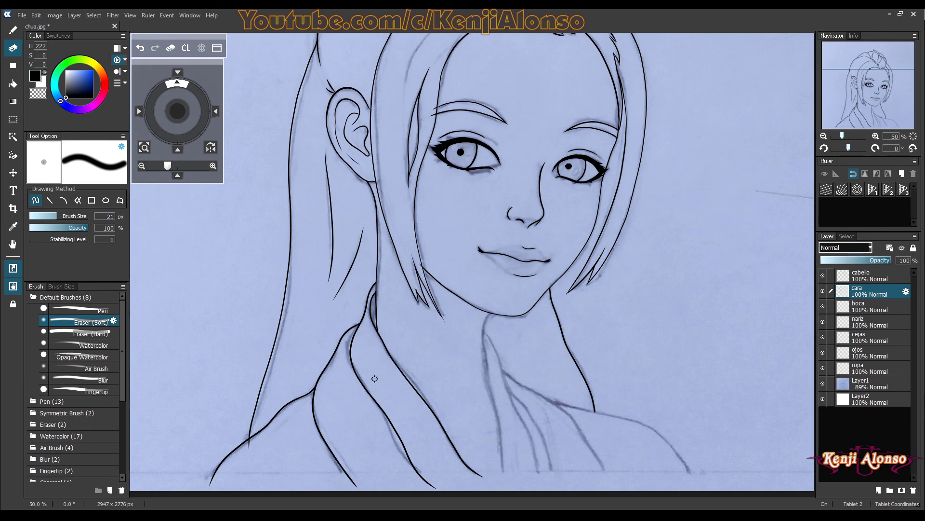
pyautogui.click(874, 278)
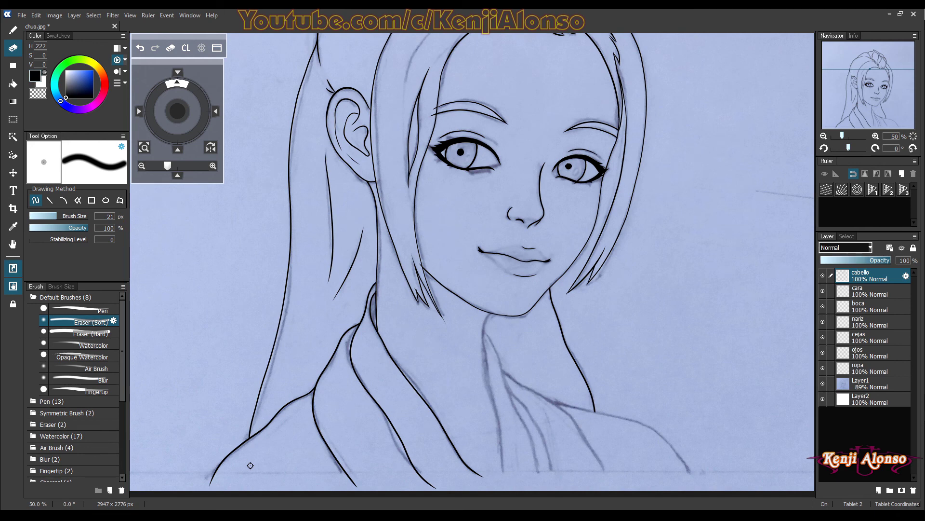
# Ink the short neck line from under the chin down to the far collar on the cara layer, redoing the first stroke.
pyautogui.click(870, 339)
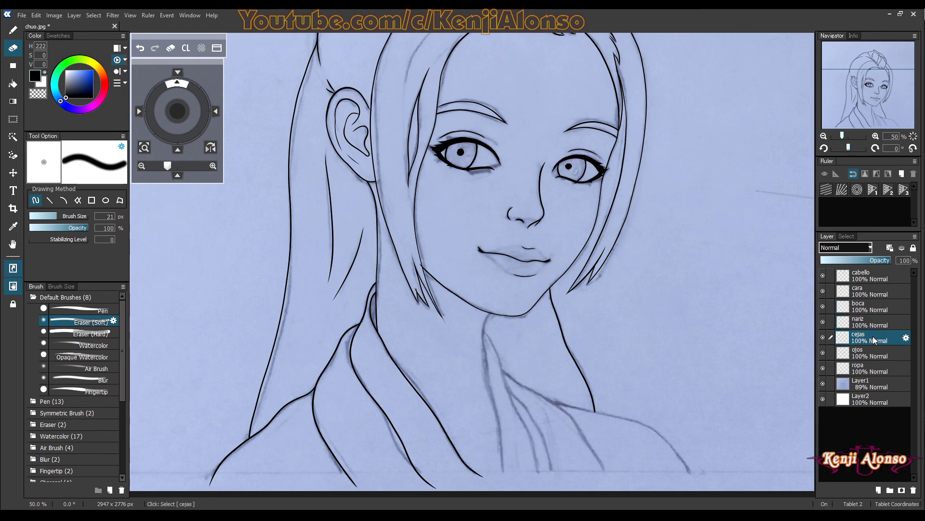
pyautogui.click(870, 291)
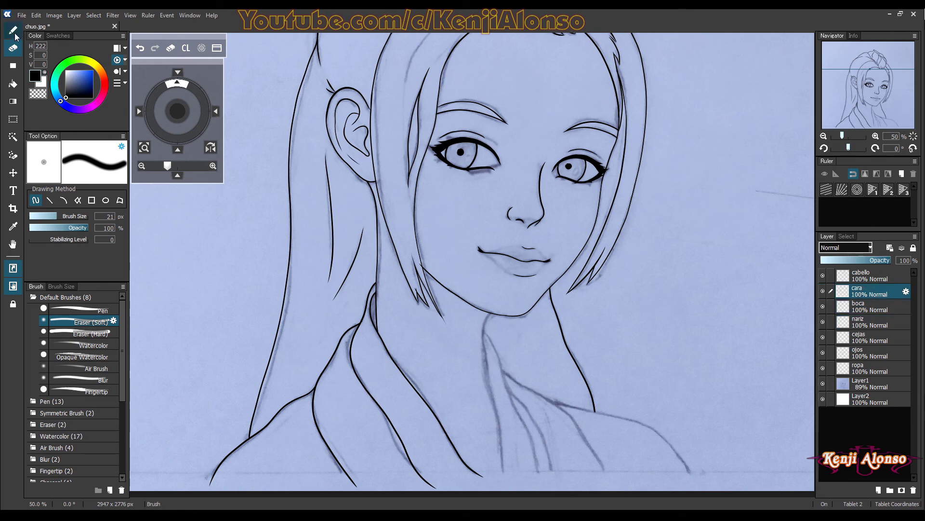
pyautogui.press('b')
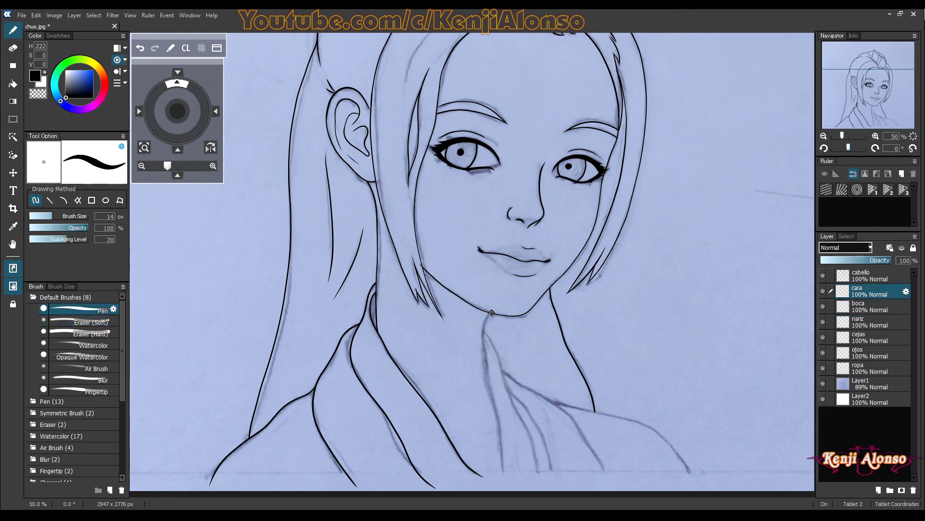
pyautogui.moveTo(488, 314); pyautogui.dragTo(484, 347)
pyautogui.hotkey('ctrl', 'z')
pyautogui.moveTo(487, 316); pyautogui.dragTo(483, 346)
pyautogui.scroll(1, 502, 366)
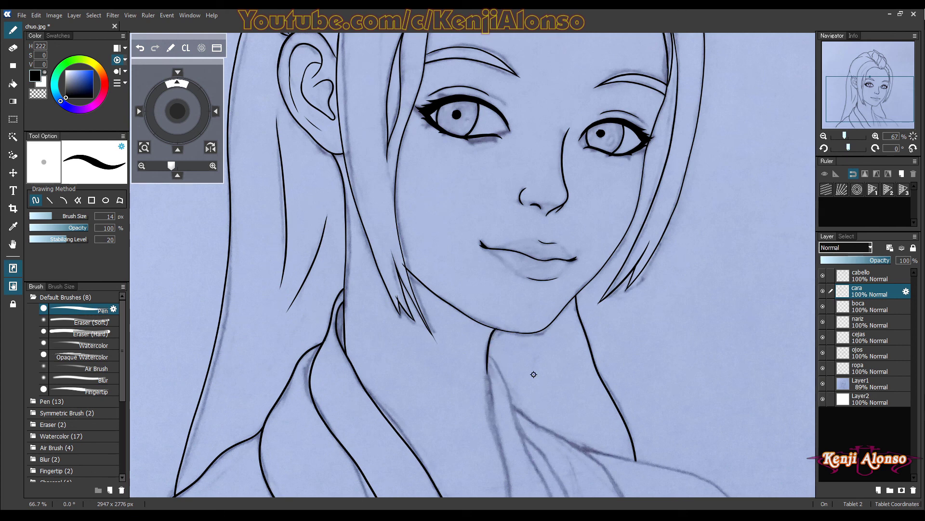
pyautogui.hotkey('ctrl', '-')
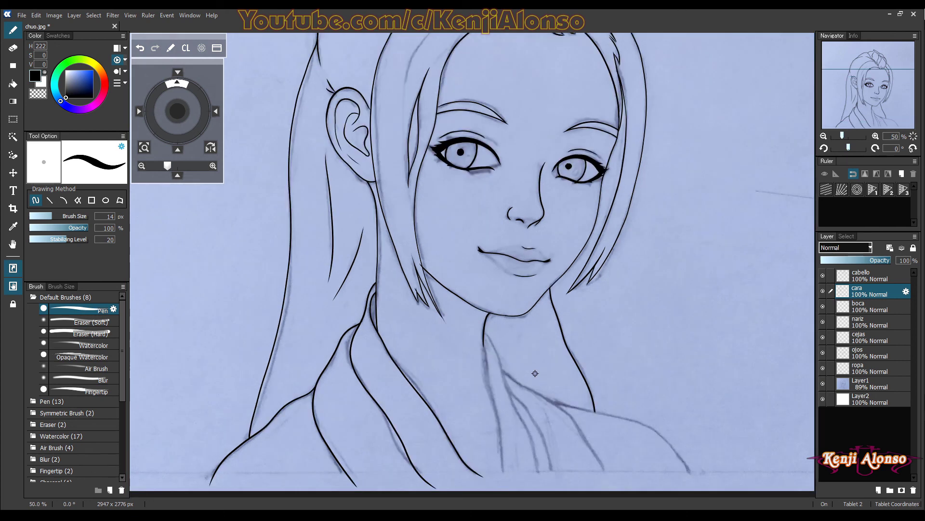
# Ink the far collar's edges and the garment folds running down from it to the sketch's lower edge on the ropa layer.
pyautogui.keyDown('ctrl'); pyautogui.click(880, 326); pyautogui.keyUp('ctrl')
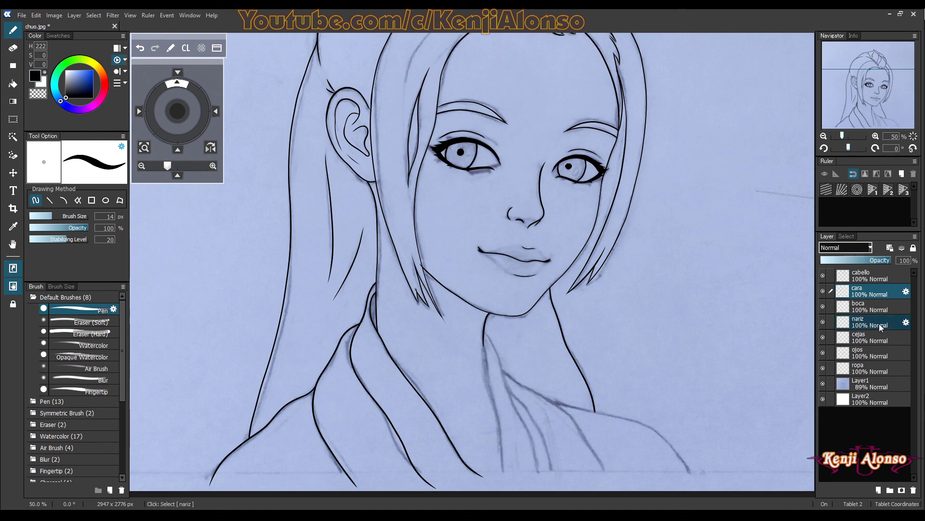
pyautogui.keyDown('ctrl'); pyautogui.click(880, 326); pyautogui.keyUp('ctrl')
pyautogui.keyDown('ctrl'); pyautogui.click(865, 369); pyautogui.keyUp('ctrl')
pyautogui.click(867, 371)
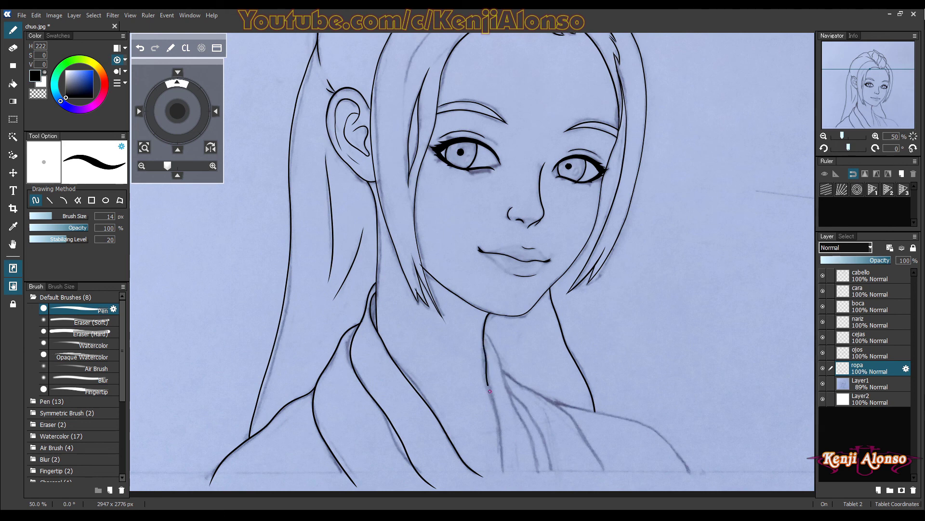
pyautogui.moveTo(490, 391); pyautogui.dragTo(506, 480)
pyautogui.moveTo(485, 332); pyautogui.dragTo(505, 380)
pyautogui.moveTo(520, 420); pyautogui.dragTo(538, 482)
pyautogui.moveTo(508, 384)
pyautogui.mouseDown()
pyautogui.moveTo(548, 446)
pyautogui.moveTo(557, 484)
pyautogui.mouseUp()
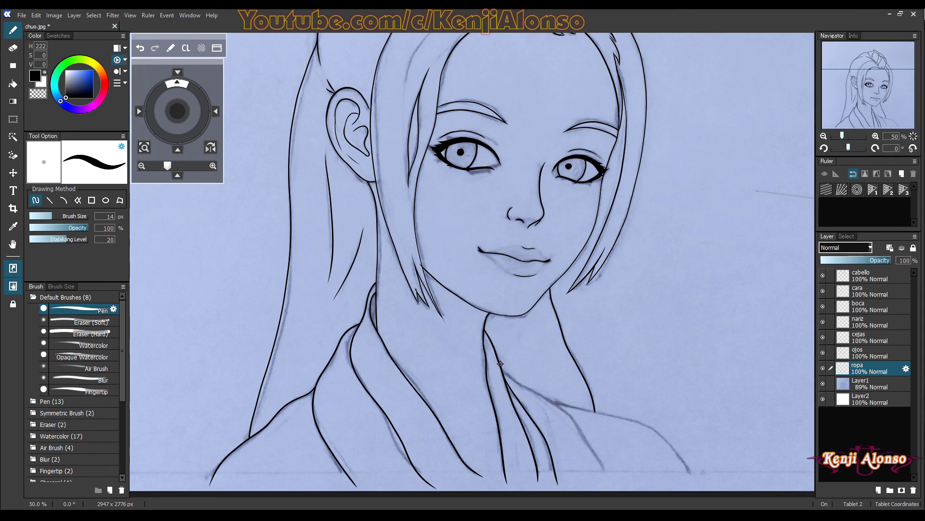
pyautogui.moveTo(506, 372)
pyautogui.mouseDown()
pyautogui.moveTo(581, 429)
pyautogui.moveTo(613, 476)
pyautogui.mouseUp()
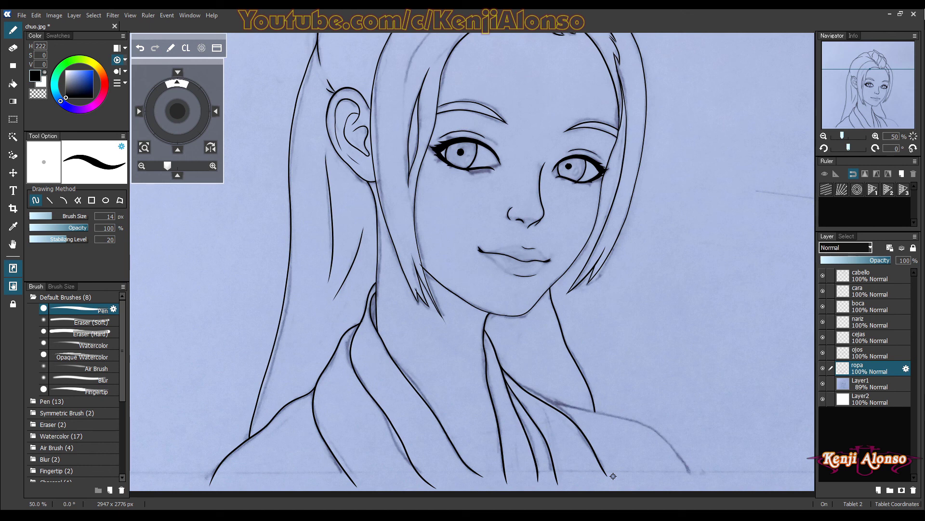
# Undo the last fold stroke and re-ink it from the far collar down to the sketch's lower edge on the ropa layer.
pyautogui.hotkey('ctrl', 'z')
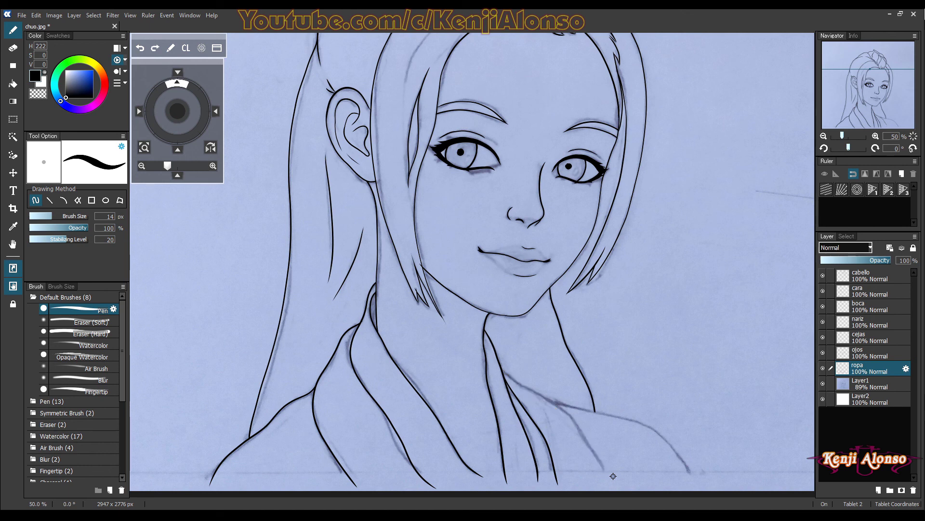
pyautogui.click(876, 148)
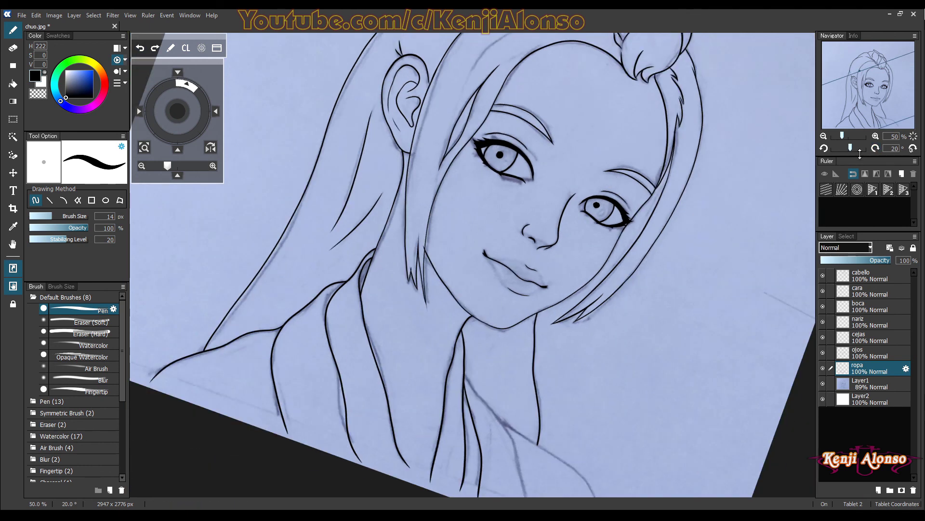
pyautogui.moveTo(498, 386); pyautogui.dragTo(464, 327)
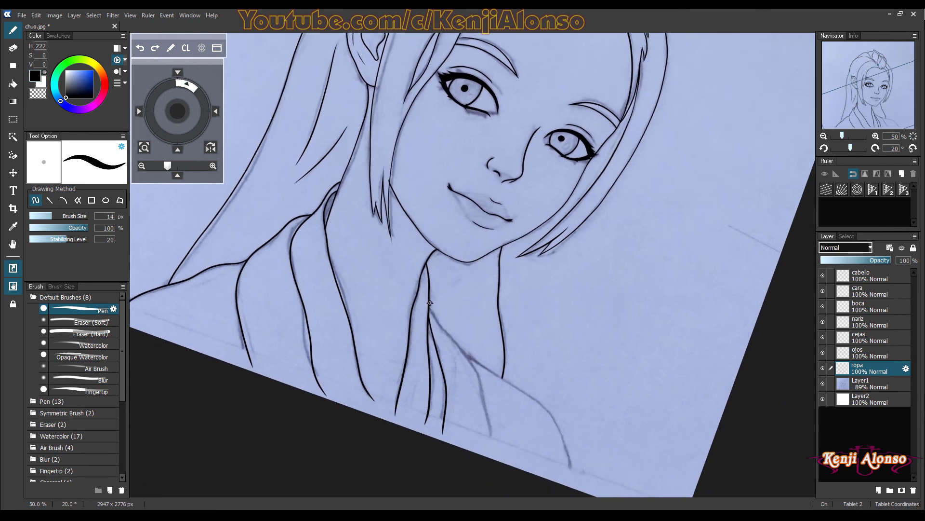
pyautogui.moveTo(432, 314)
pyautogui.mouseDown()
pyautogui.moveTo(482, 390)
pyautogui.moveTo(491, 445)
pyautogui.mouseUp()
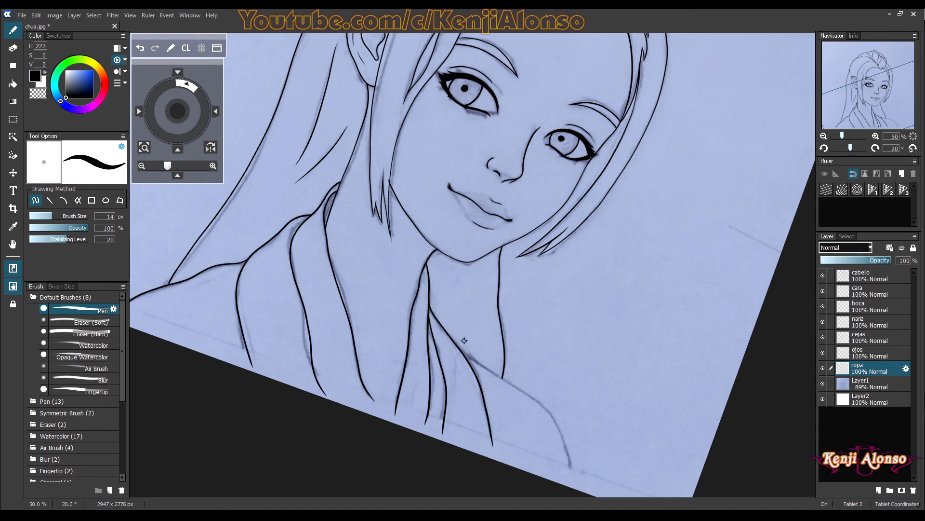
# Ink the far shoulder line from the collar fold out to the sketch's lower edge on the ropa layer, redoing the earlier strokes.
pyautogui.click(875, 148)
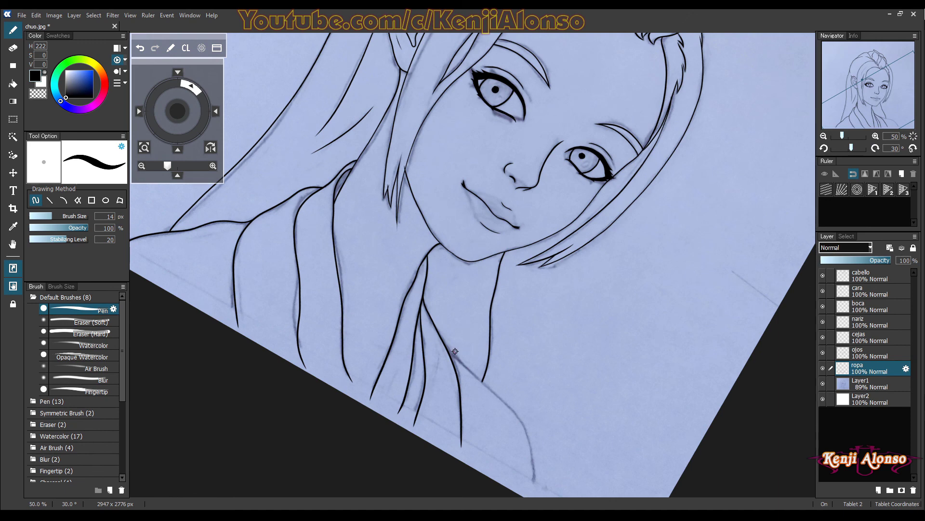
pyautogui.hotkey('ctrl', '-')
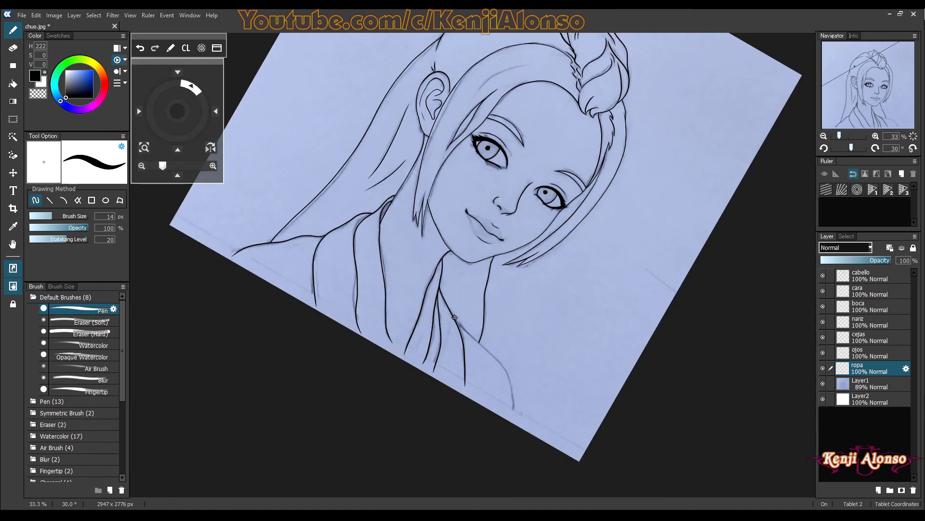
pyautogui.moveTo(466, 330)
pyautogui.mouseDown()
pyautogui.moveTo(511, 392)
pyautogui.moveTo(512, 413)
pyautogui.mouseUp()
pyautogui.click(823, 149)
pyautogui.click(823, 149)
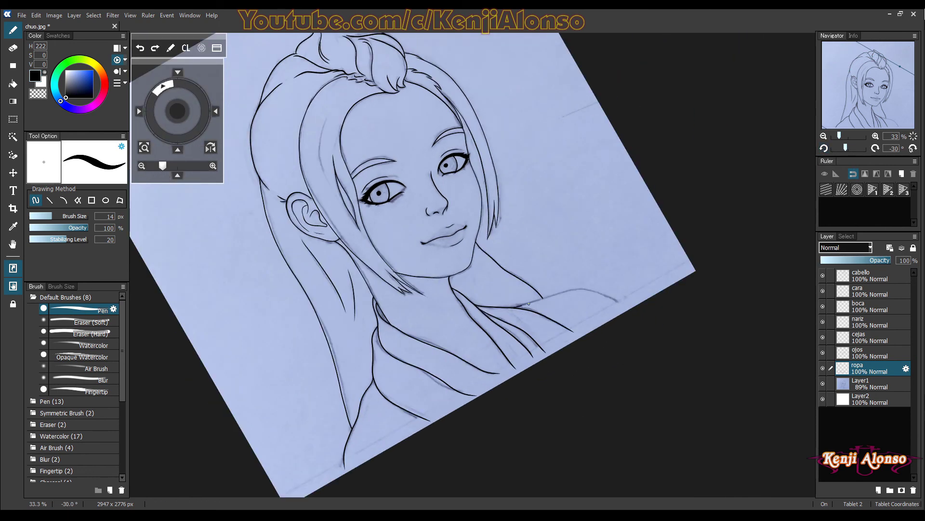
pyautogui.moveTo(529, 303)
pyautogui.mouseDown()
pyautogui.moveTo(567, 291)
pyautogui.moveTo(624, 301)
pyautogui.mouseUp()
pyautogui.scroll(1, 623, 301)
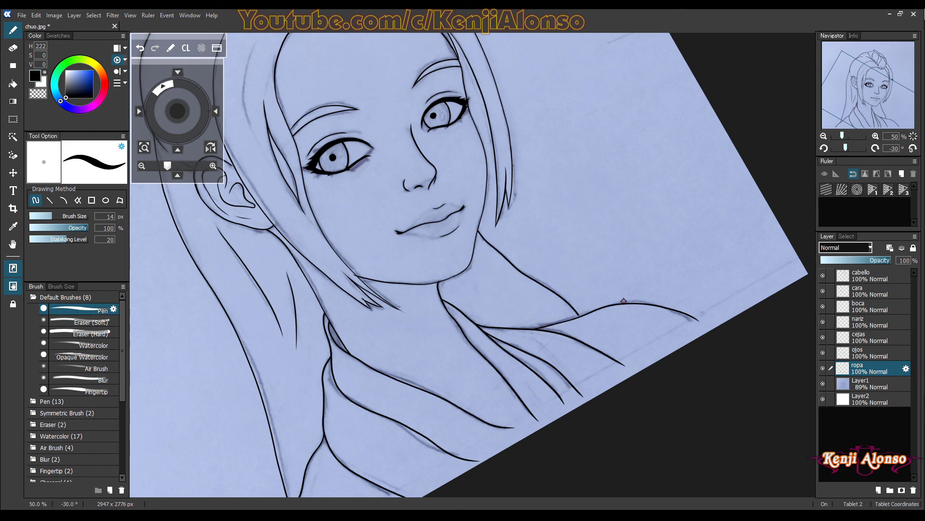
pyautogui.hotkey('ctrl', 'z')
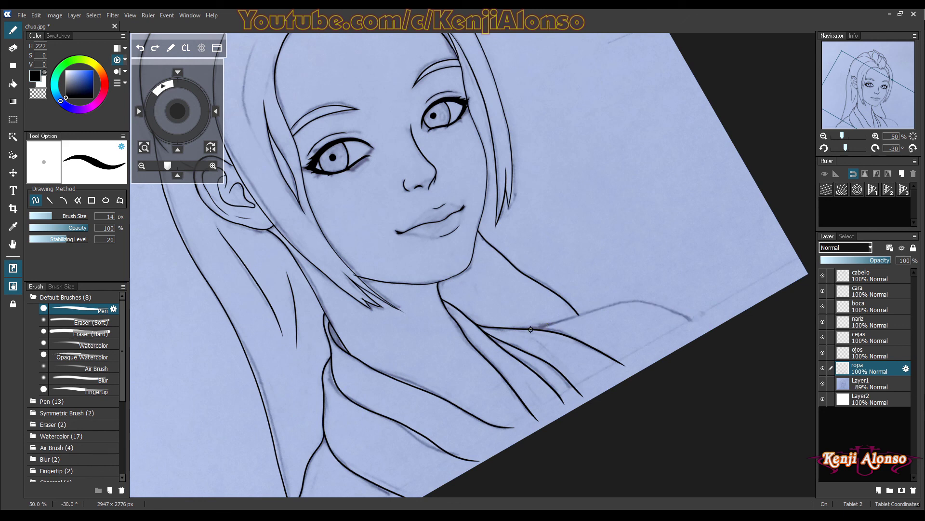
pyautogui.moveTo(531, 329)
pyautogui.mouseDown()
pyautogui.moveTo(608, 305)
pyautogui.moveTo(705, 327)
pyautogui.mouseUp()
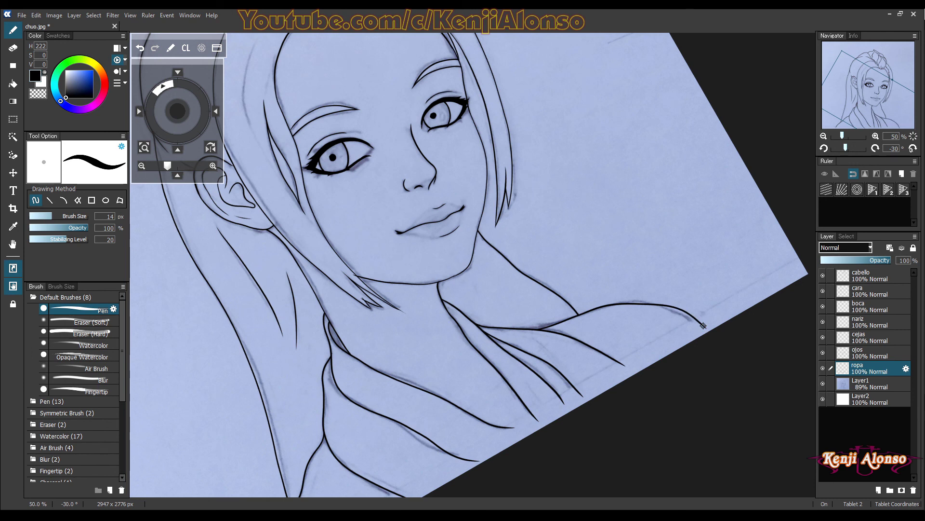
pyautogui.hotkey('ctrl', 'z')
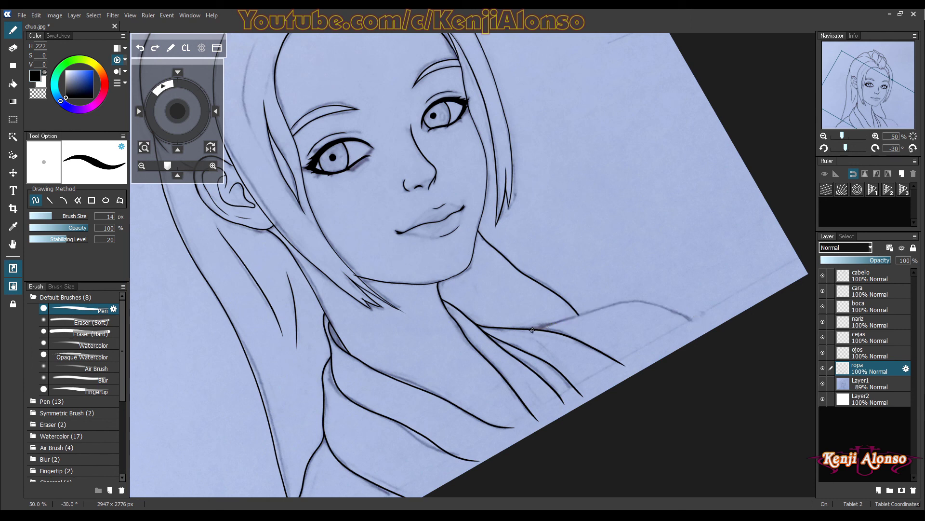
pyautogui.moveTo(529, 329)
pyautogui.mouseDown()
pyautogui.moveTo(610, 308)
pyautogui.moveTo(673, 311)
pyautogui.moveTo(699, 324)
pyautogui.mouseUp()
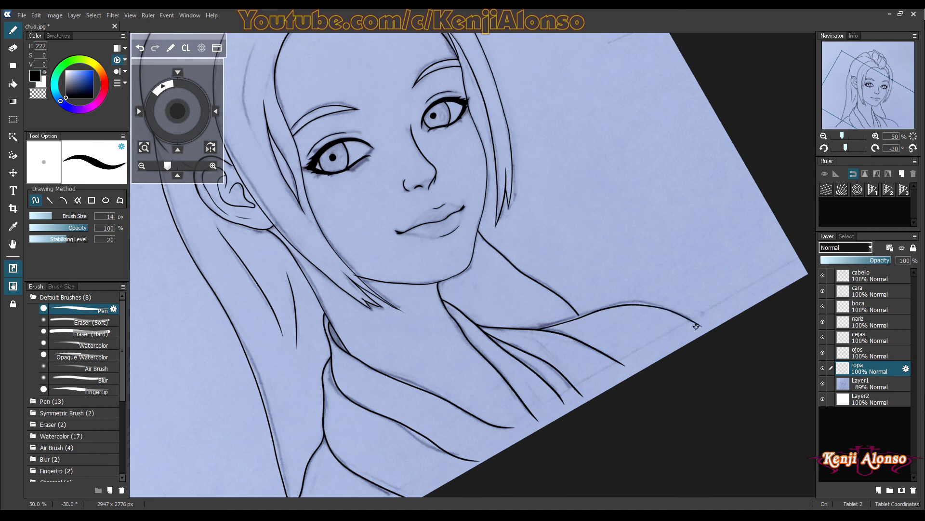
pyautogui.click(913, 148)
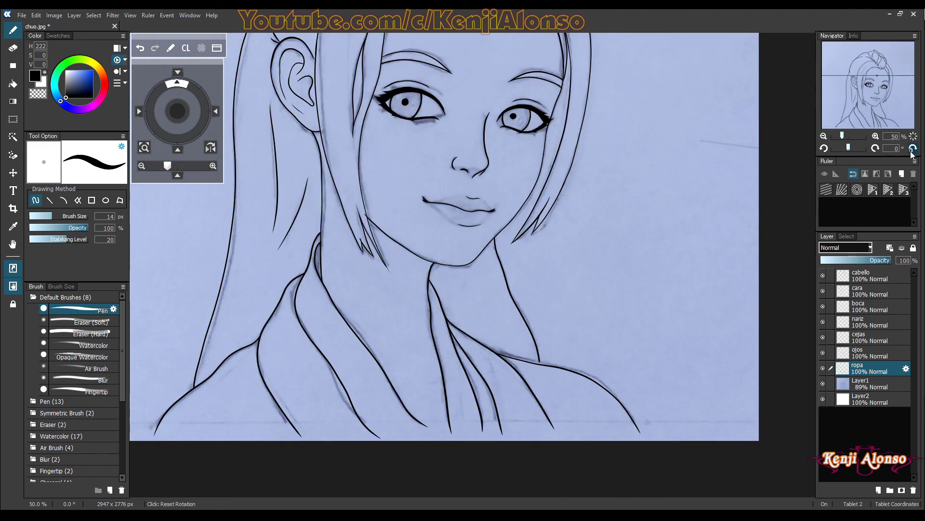
pyautogui.hotkey('ctrl', '-')
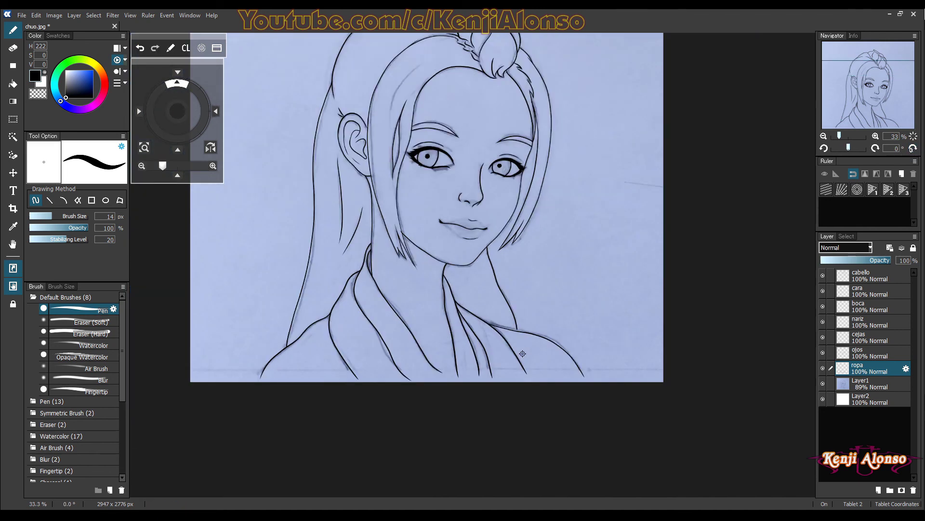
# Ink the short inner strand line in the front hair above the near temple on the cabello layer, redoing the first strokes.
pyautogui.middleClick(523, 353)
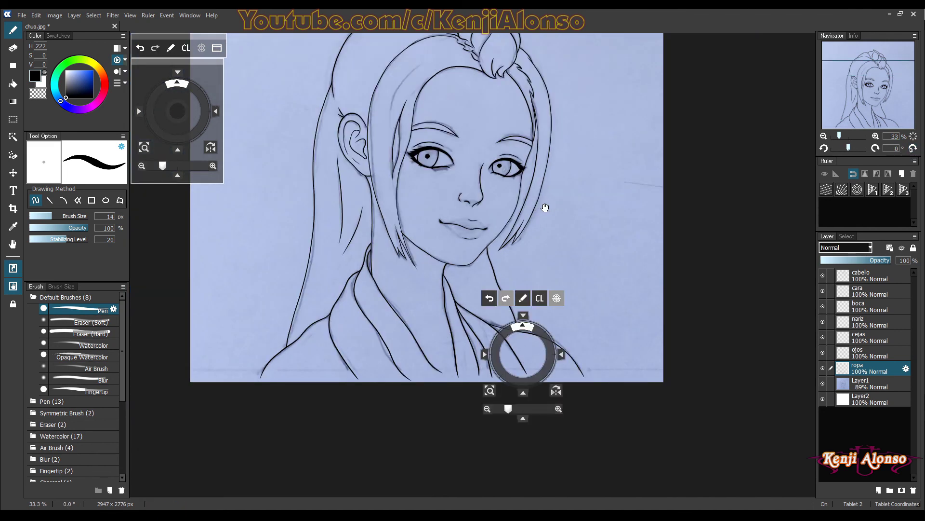
pyautogui.moveTo(544, 207); pyautogui.dragTo(573, 295)
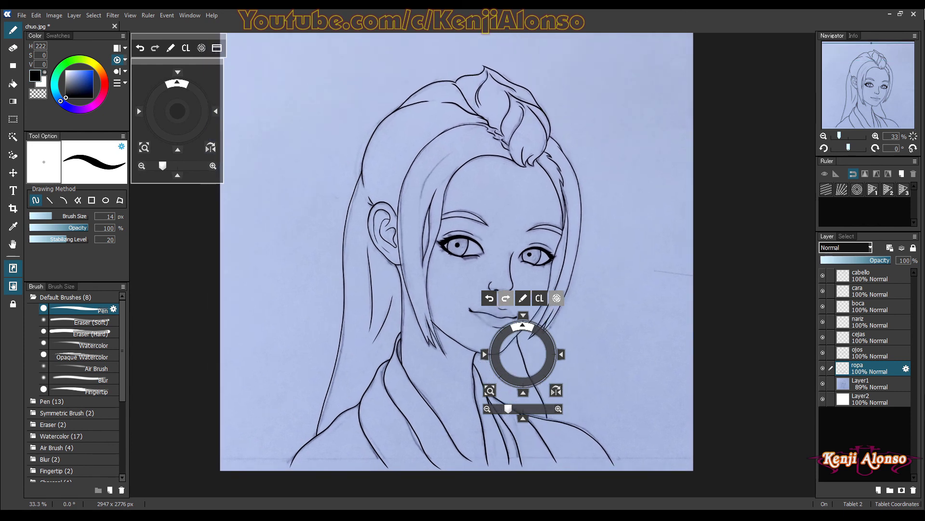
pyautogui.click(868, 275)
pyautogui.keyDown('shift'); pyautogui.click(877, 289); pyautogui.keyUp('shift')
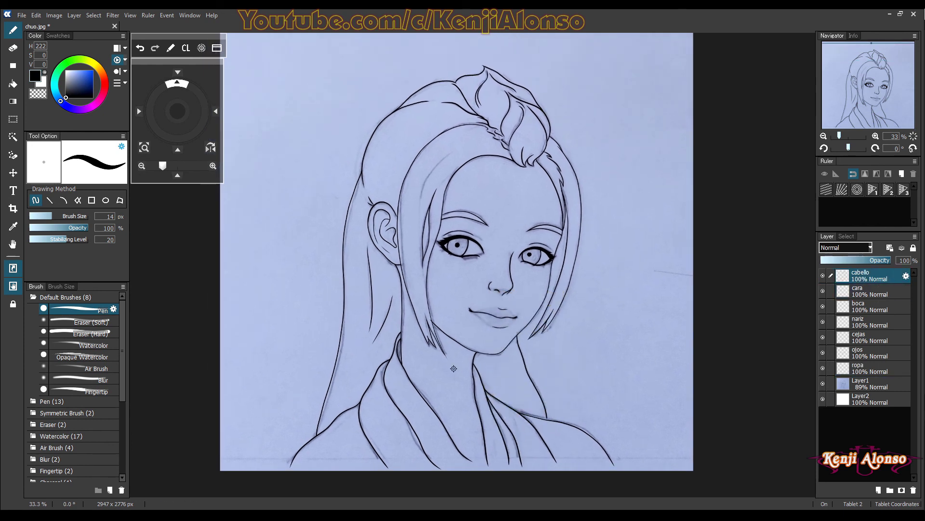
pyautogui.moveTo(451, 150)
pyautogui.mouseDown()
pyautogui.moveTo(432, 171)
pyautogui.moveTo(413, 217)
pyautogui.mouseUp()
pyautogui.hotkey('ctrl', 'z')
pyautogui.moveTo(454, 149)
pyautogui.mouseDown()
pyautogui.moveTo(430, 170)
pyautogui.moveTo(427, 195)
pyautogui.mouseUp()
pyautogui.hotkey('ctrl', 'z')
pyautogui.moveTo(455, 147)
pyautogui.mouseDown()
pyautogui.moveTo(440, 162)
pyautogui.moveTo(425, 210)
pyautogui.mouseUp()
pyautogui.hotkey('ctrl', 'z')
pyautogui.moveTo(434, 167); pyautogui.dragTo(423, 214)
# Hide the scanned sketch on Layer1 and check the inked face and hair lines on the white background.
pyautogui.click(823, 383)
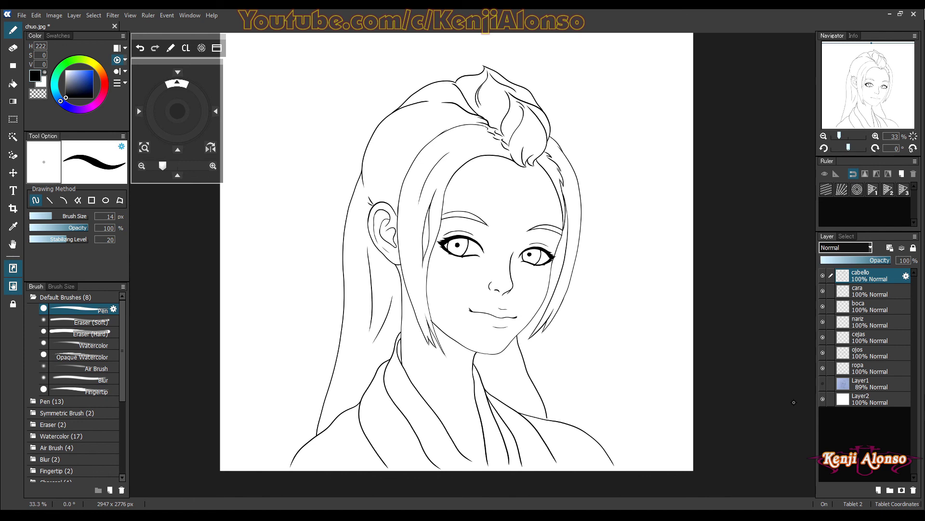
pyautogui.hotkey('ctrl', '+')
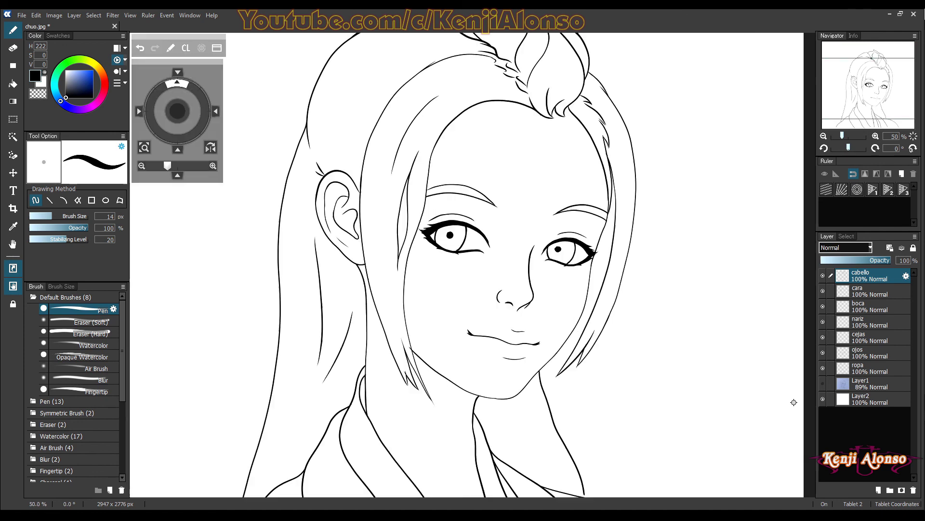
pyautogui.hotkey('ctrl', '+')
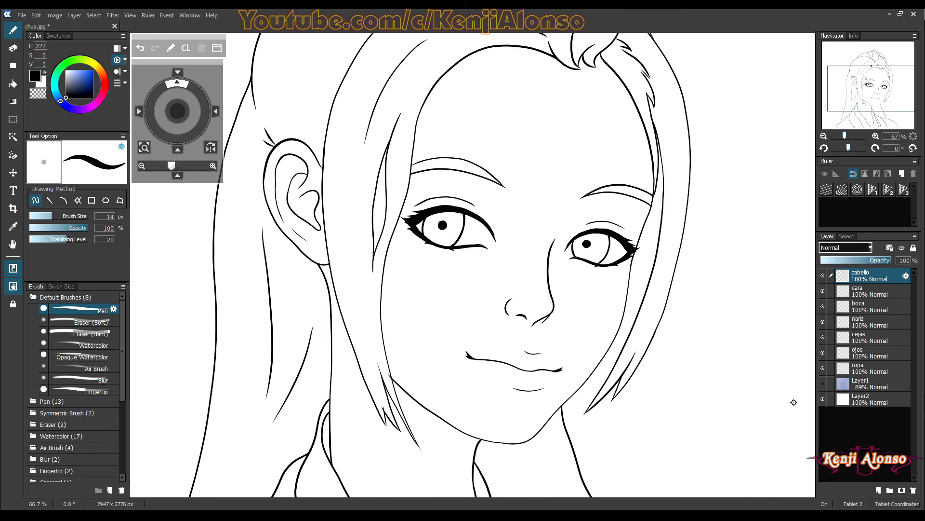
pyautogui.click(871, 309)
pyautogui.click(872, 293)
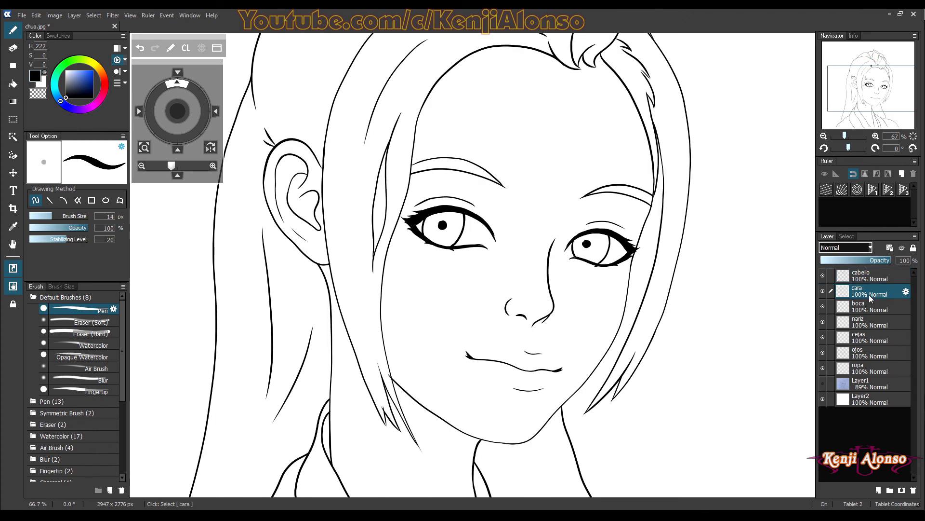
pyautogui.press('e')
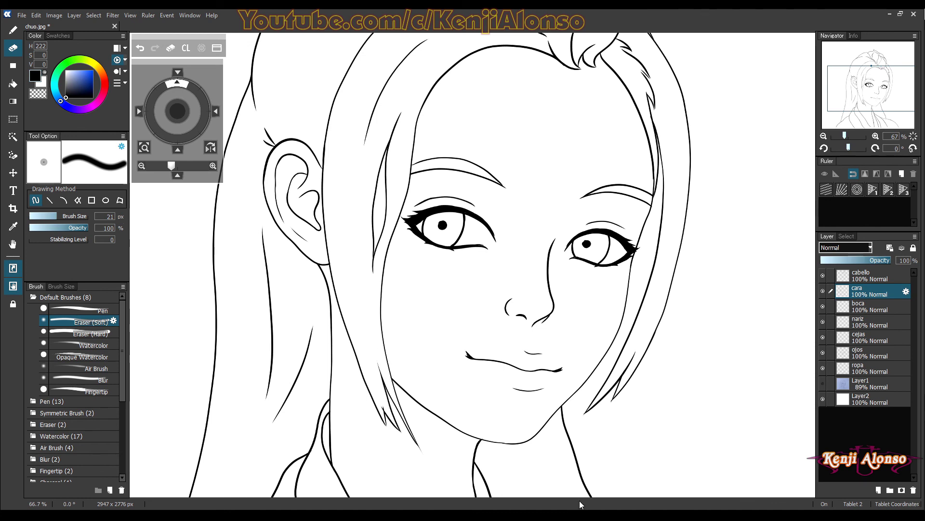
pyautogui.click(886, 279)
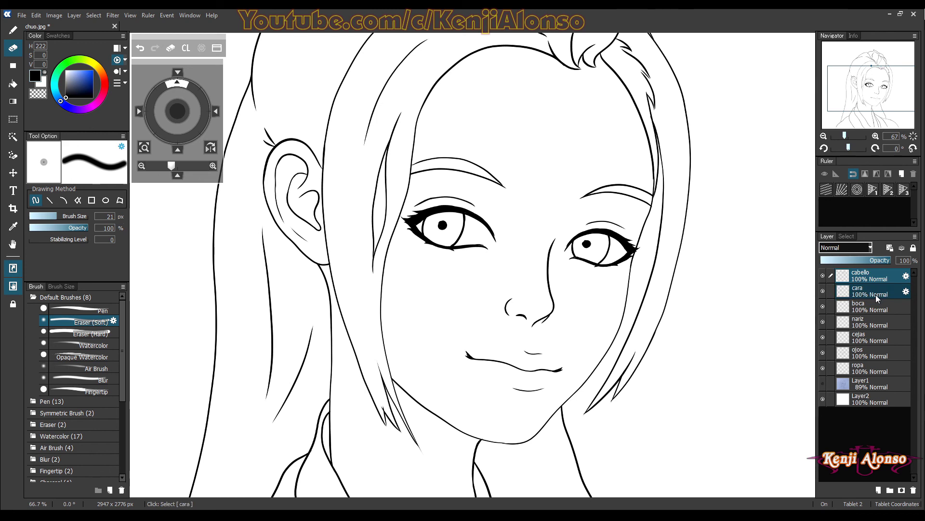
pyautogui.hotkey('ctrl', '-')
pyautogui.hotkey('ctrl', '-')
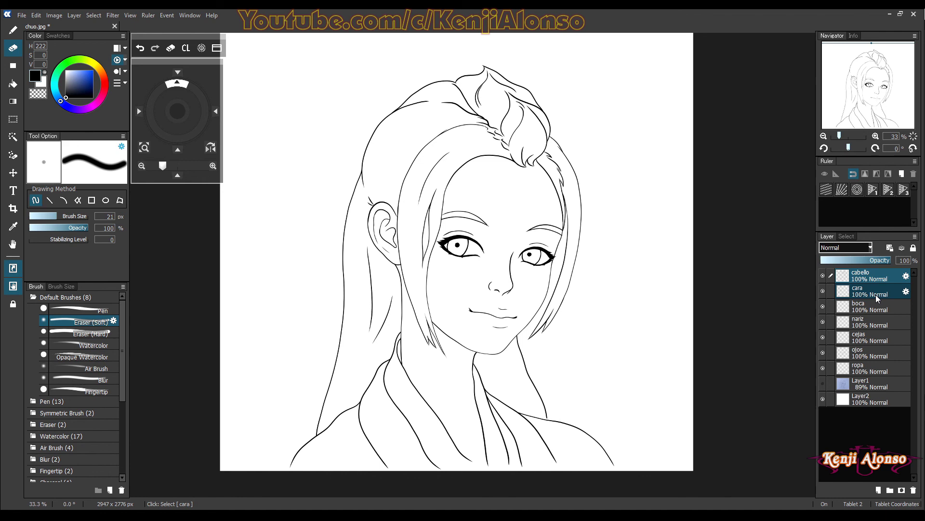
# Set the pen size to 11 px and accent the far corner of the mouth with a short stroke on the boca layer.
pyautogui.click(876, 309)
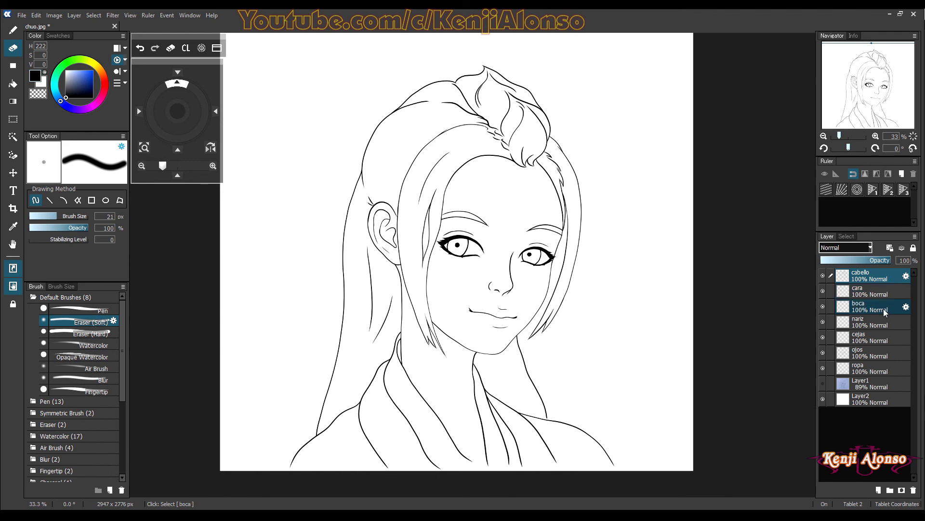
pyautogui.hotkey('ctrl', '+')
pyautogui.hotkey('ctrl', '+')
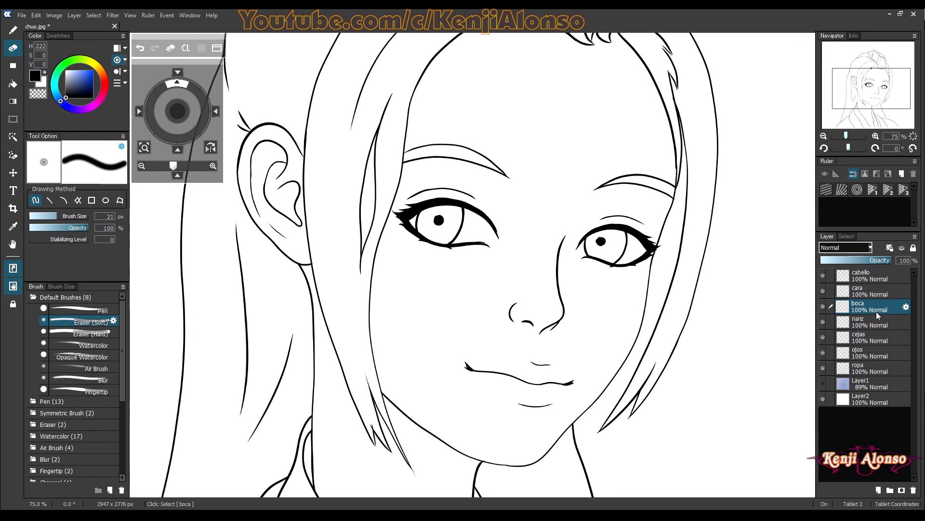
pyautogui.hotkey('ctrl', '+')
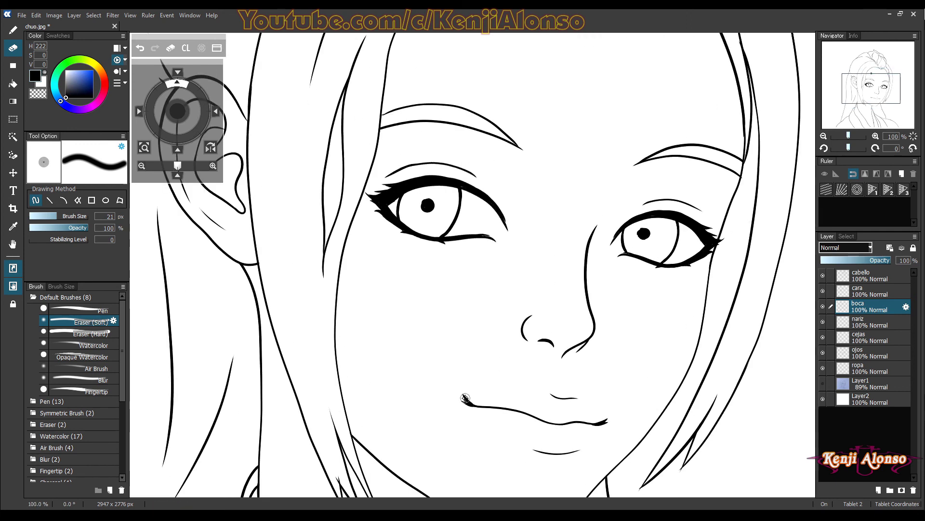
pyautogui.click(13, 30)
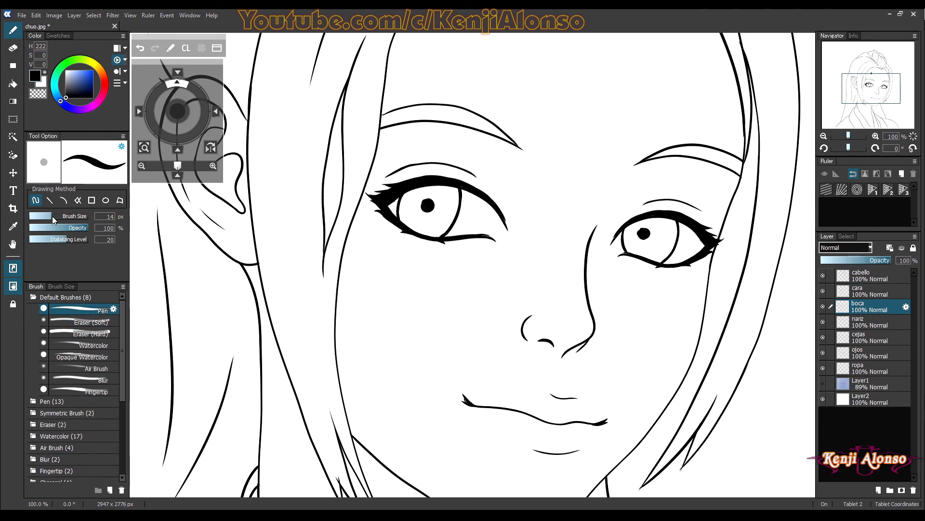
pyautogui.moveTo(52, 216); pyautogui.dragTo(48, 216)
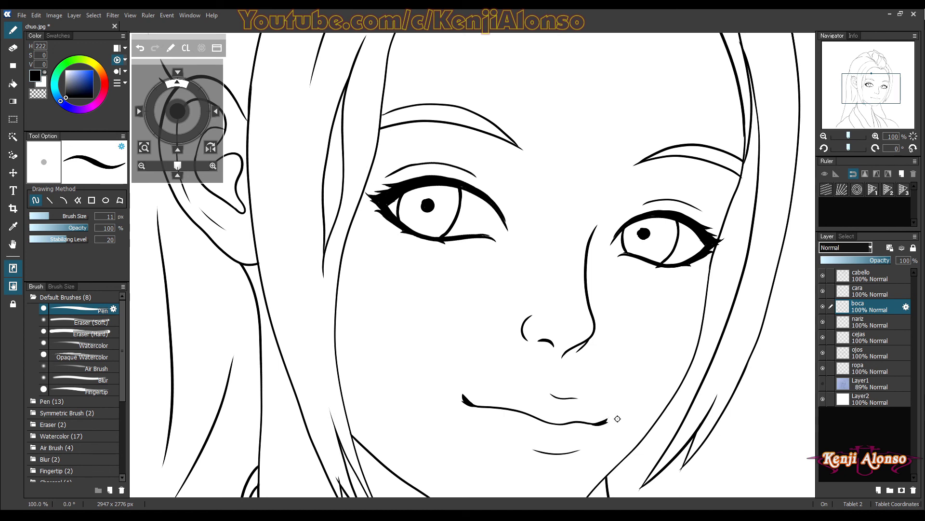
pyautogui.hotkey('ctrl', '+')
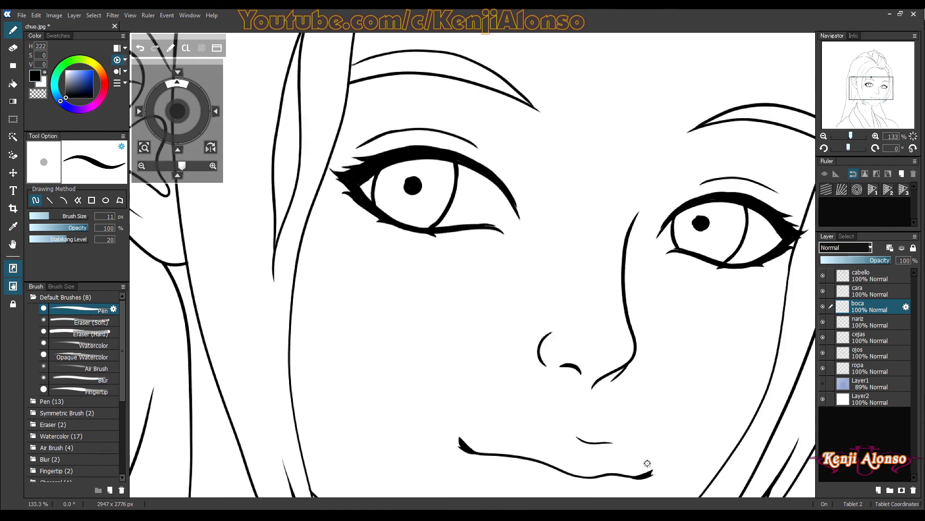
pyautogui.rightClick(624, 431)
pyautogui.moveTo(636, 423); pyautogui.dragTo(634, 347)
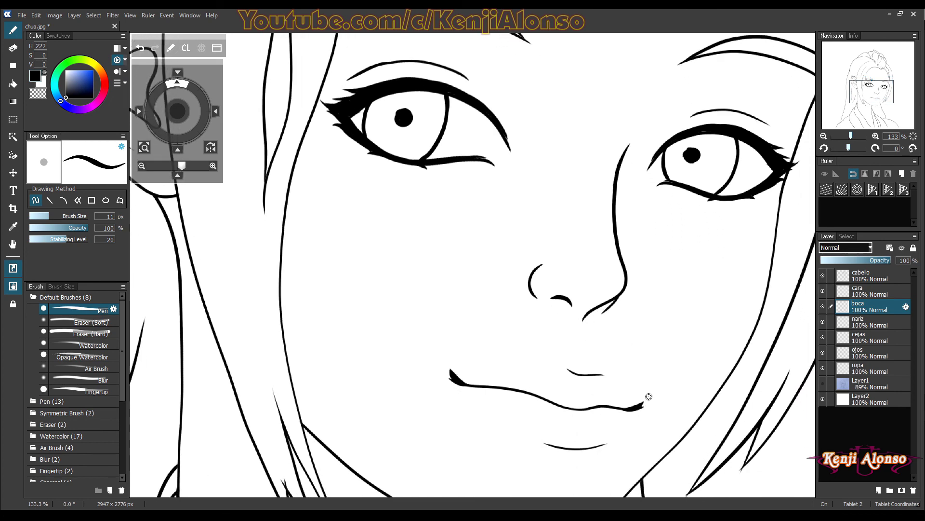
pyautogui.moveTo(636, 406); pyautogui.dragTo(645, 401)
pyautogui.hotkey('ctrl', '-')
pyautogui.hotkey('ctrl', '-')
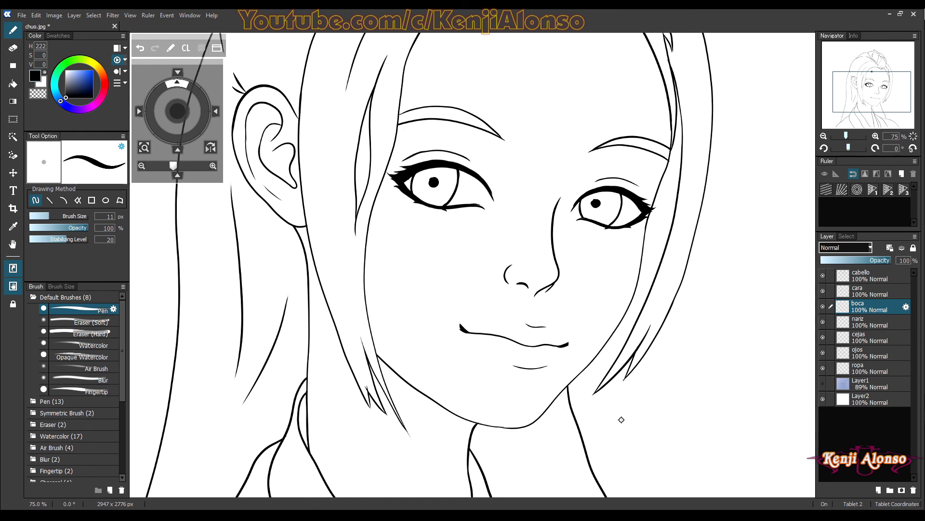
pyautogui.hotkey('ctrl', '-')
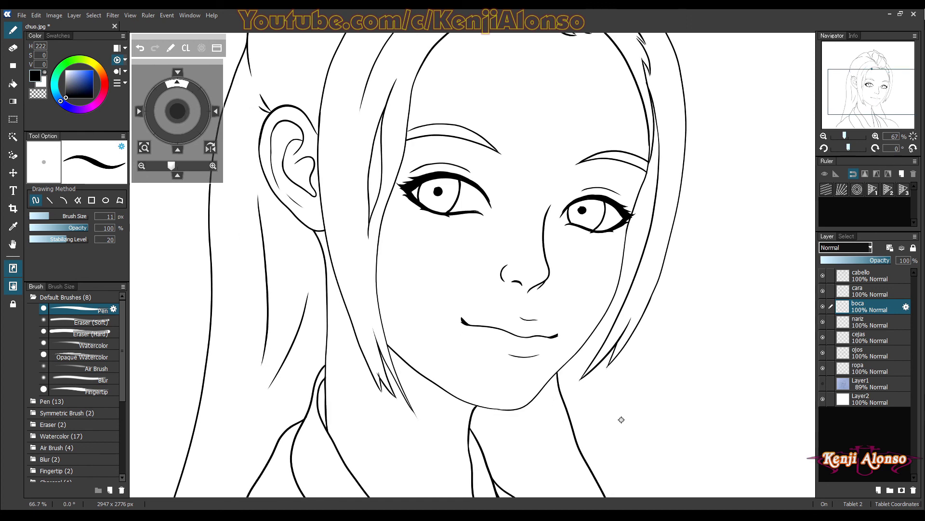
pyautogui.hotkey('ctrl', '-')
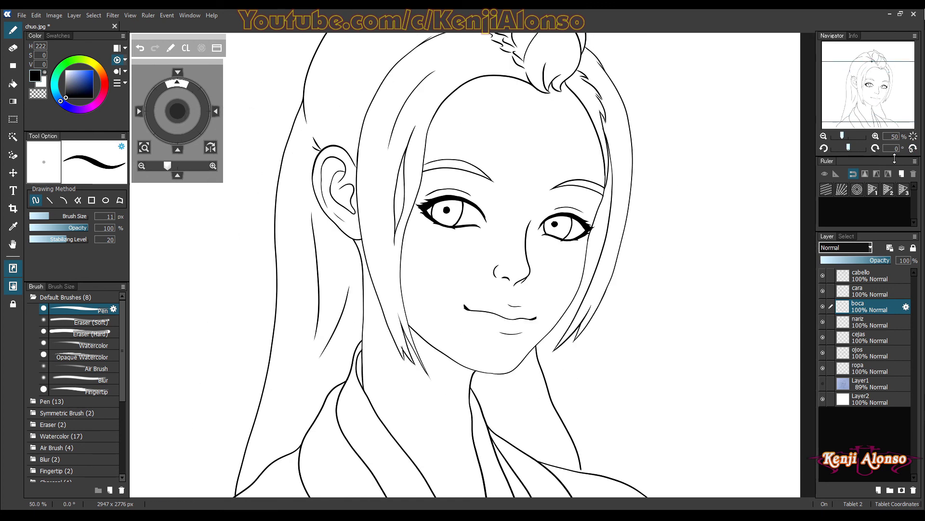
pyautogui.hotkey('ctrl', '-')
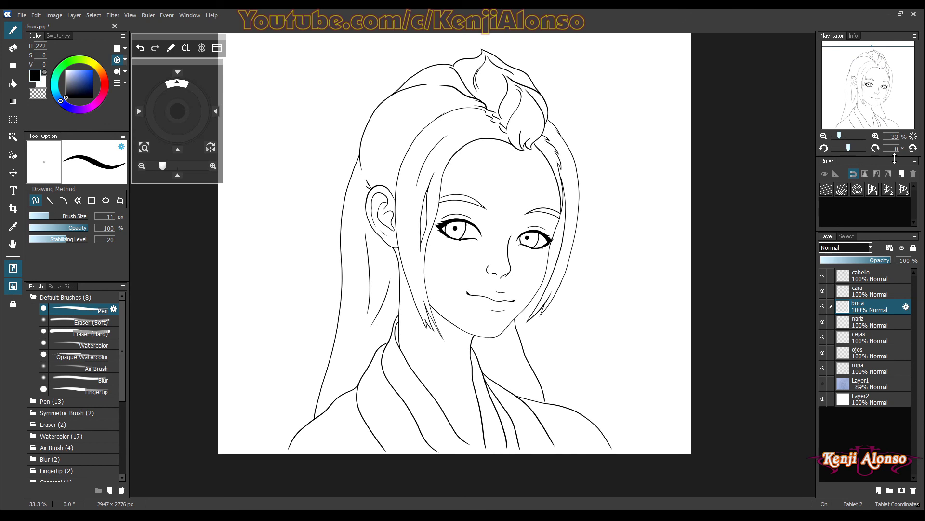